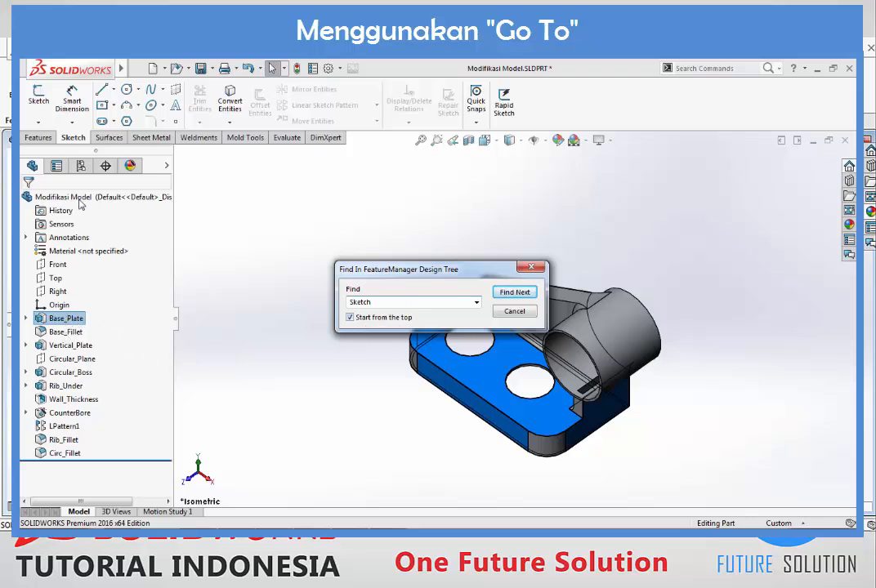
# - Find each occurrence of "Sketch" in the feature tree, searching from the top, and close the search
pyautogui.click(517, 293)
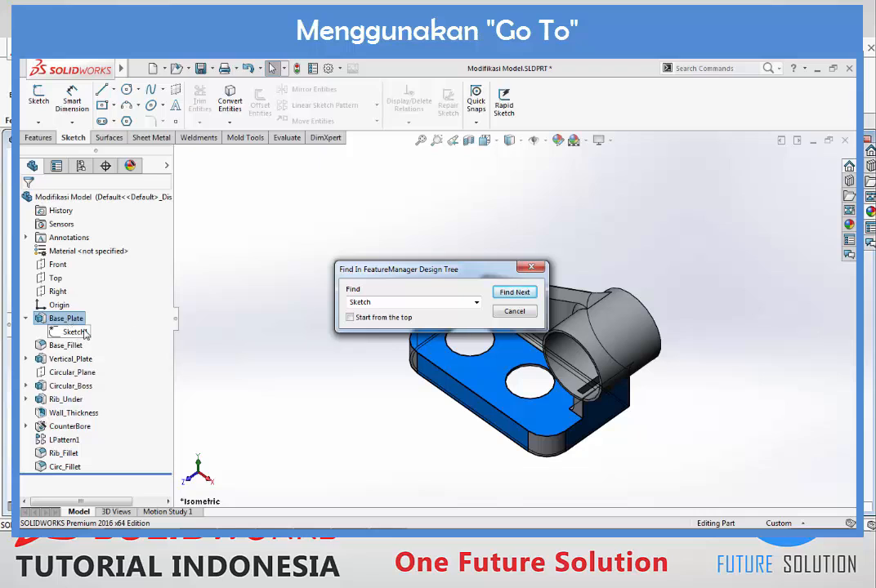
pyautogui.click(350, 317)
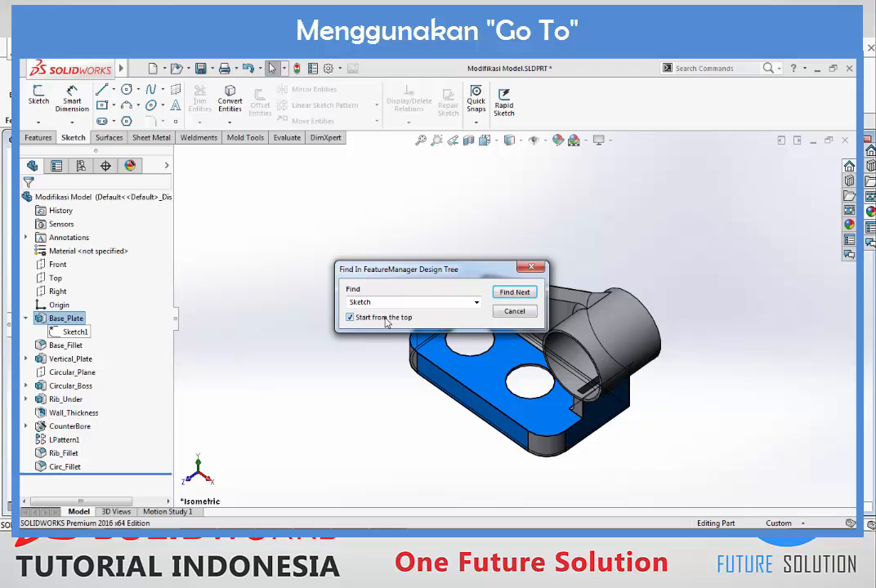
pyautogui.click(524, 297)
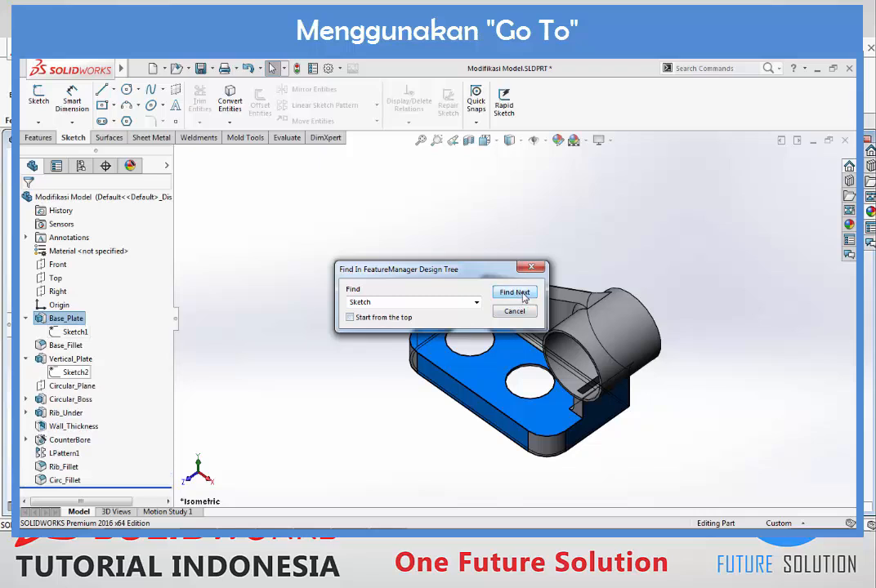
pyautogui.click(523, 298)
pyautogui.click(524, 297)
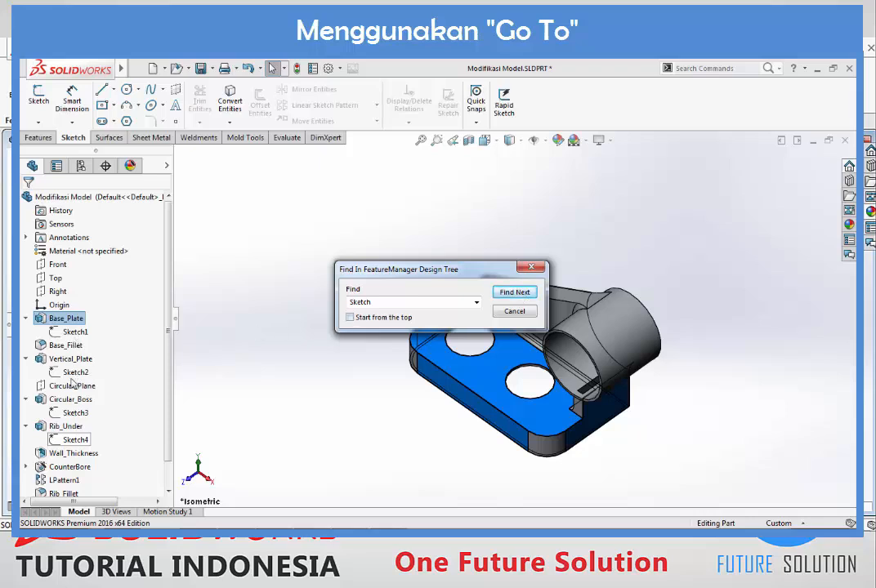
pyautogui.click(517, 294)
pyautogui.click(518, 293)
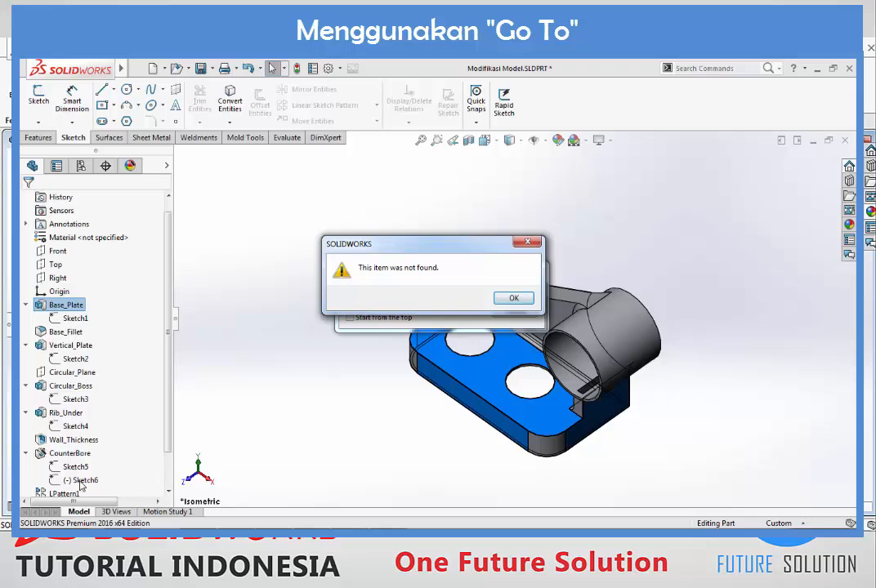
pyautogui.click(508, 298)
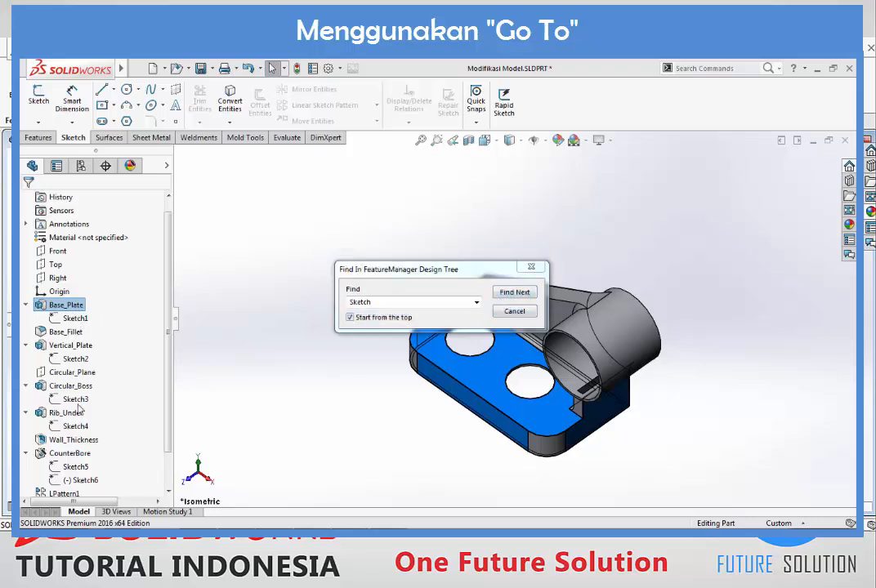
pyautogui.click(513, 313)
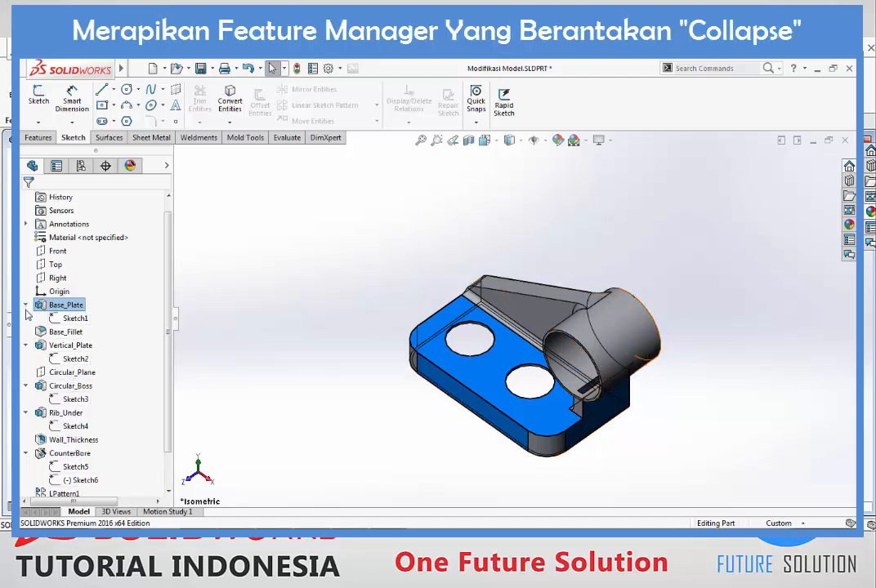
# - Collapse CounterBore and Rib_Under in the feature tree, and collapse all remaining expanded items at once
pyautogui.click(26, 454)
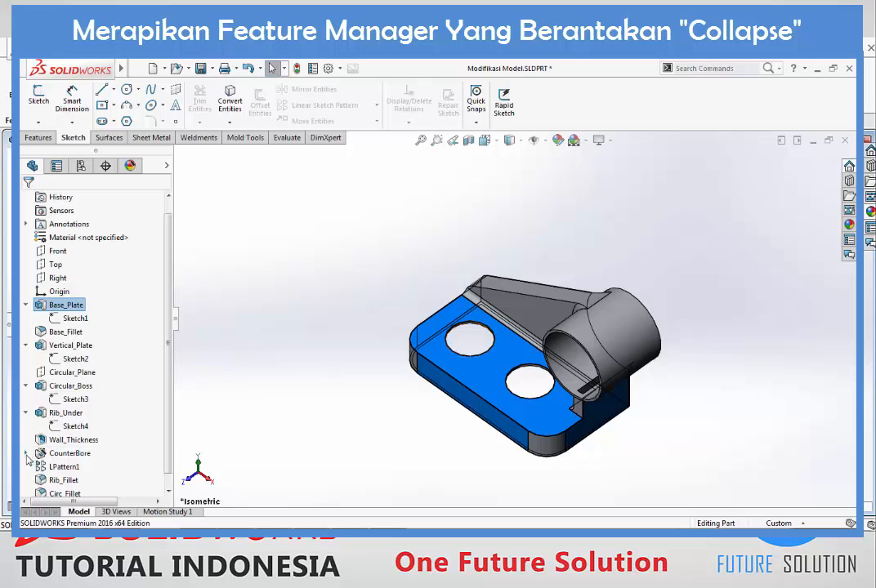
pyautogui.click(26, 413)
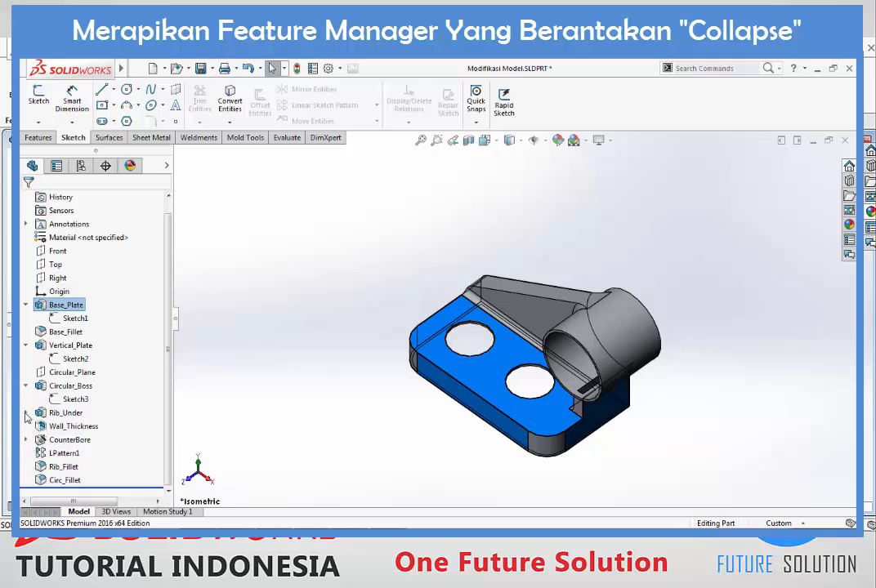
pyautogui.hotkey('shift', 'c')
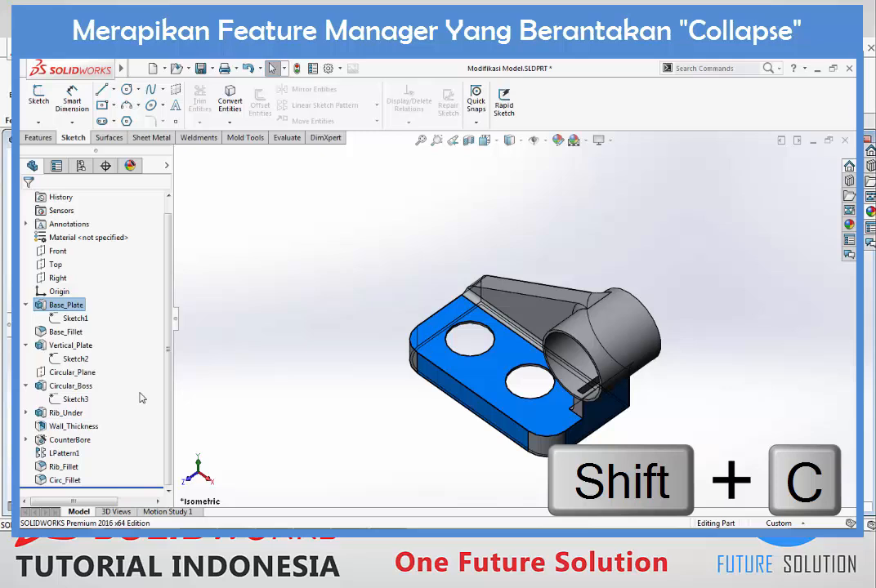
pyautogui.hotkey('shift', 'c')
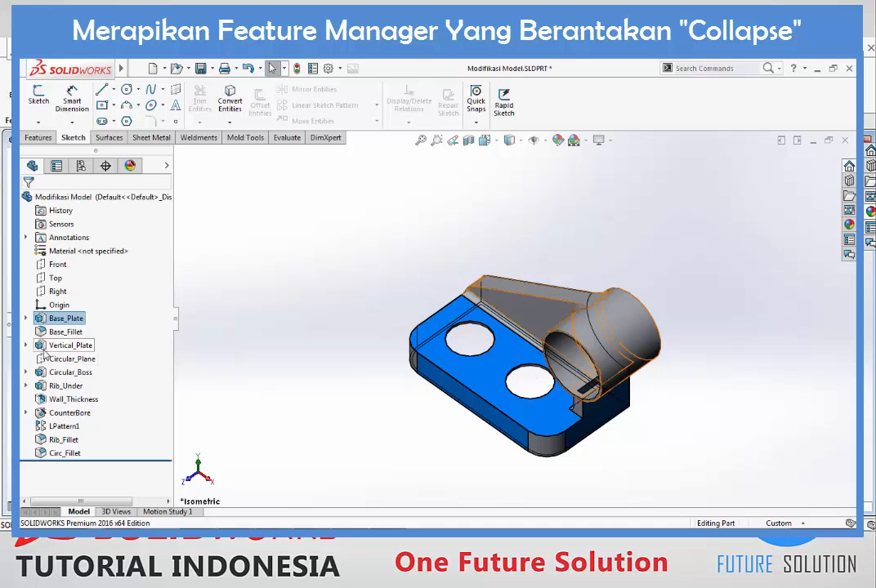
# - Expand Vertical_Plate to show its sketch, and collapse the whole feature tree again
pyautogui.moveTo(81, 350)
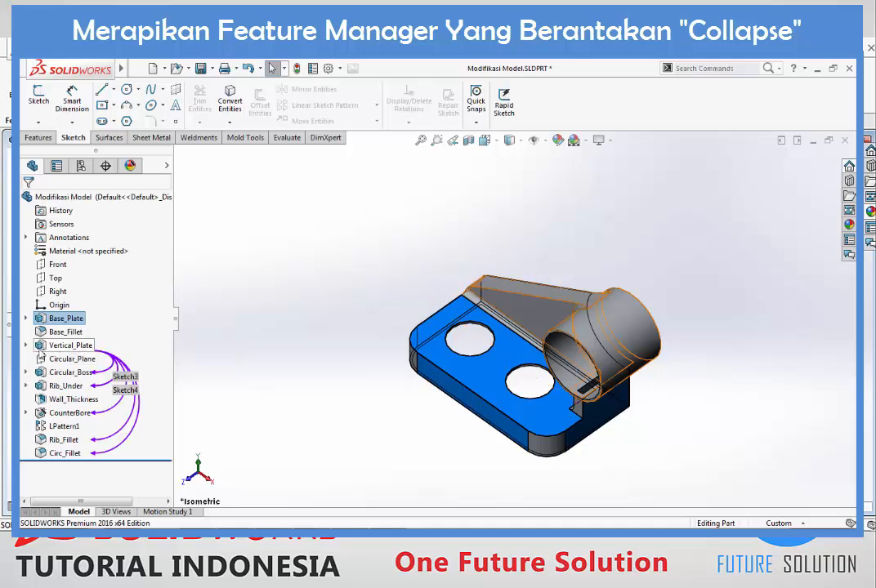
pyautogui.click(26, 346)
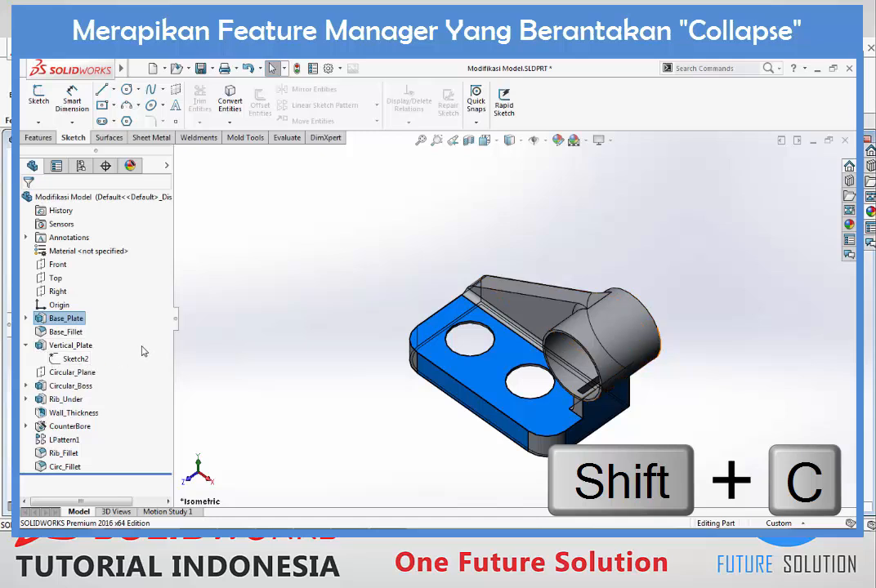
pyautogui.hotkey('shift', 'c')
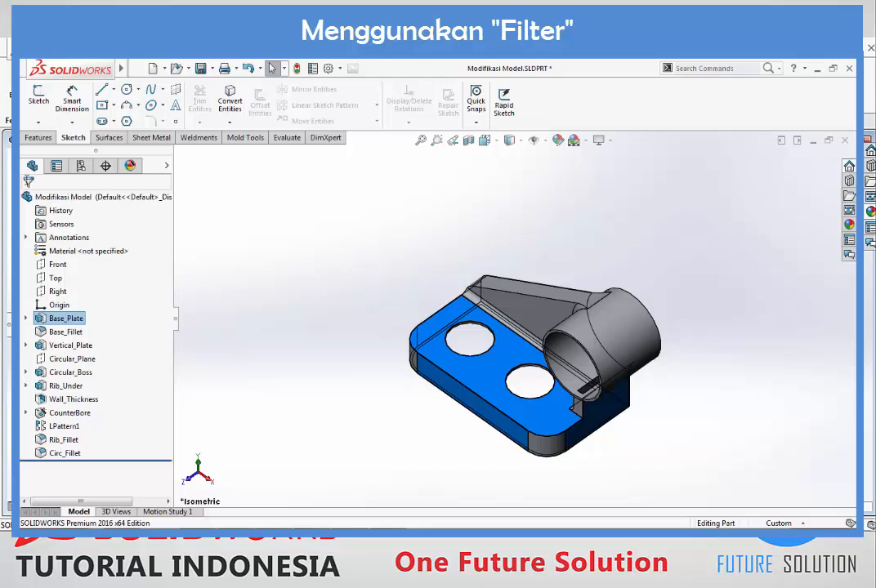
# - Filter the feature tree by "Fi" to list the matching features, and clear the filter
pyautogui.click(46, 181)
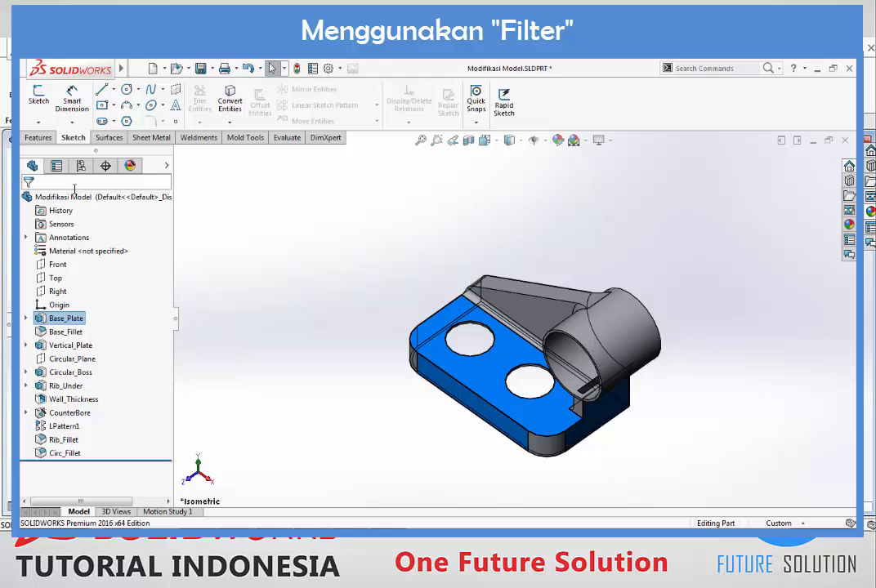
pyautogui.write('Fi')
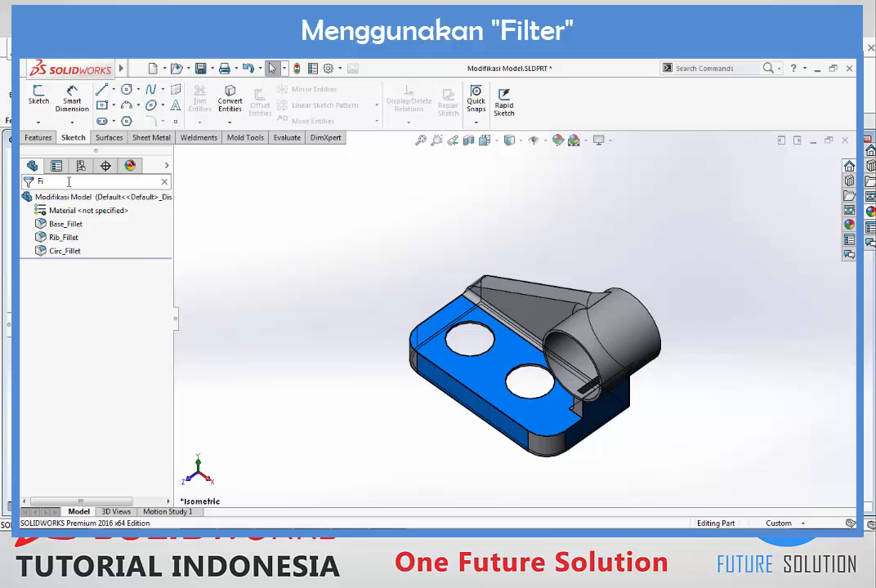
pyautogui.press('BackSpace')
pyautogui.press('BackSpace')
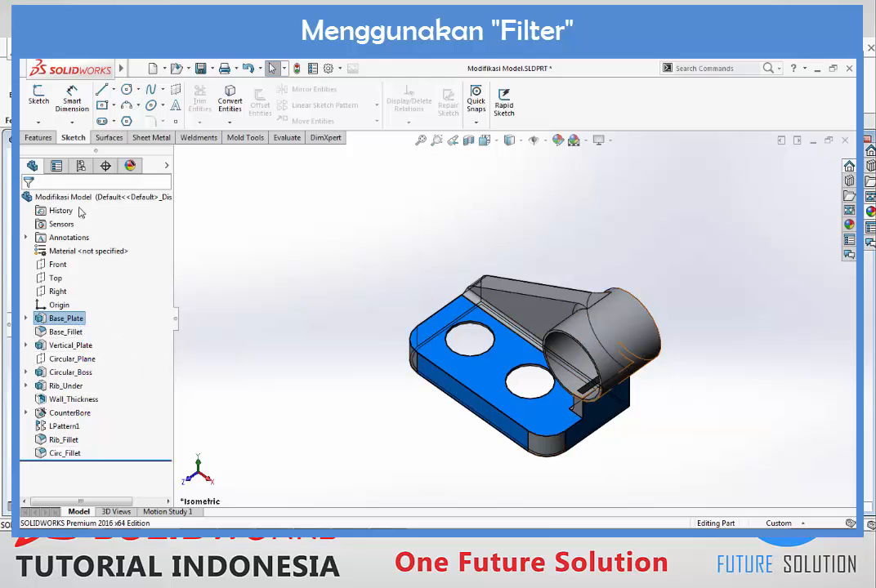
pyautogui.click(68, 180)
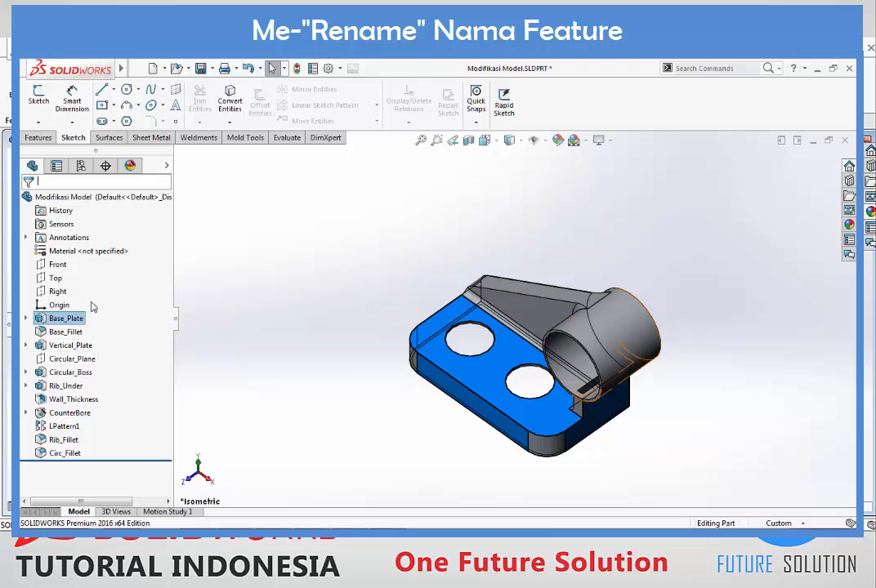
# - Open the Circ_Fillet feature's name for editing in the tree, and close it without entering a new name
pyautogui.click(71, 458)
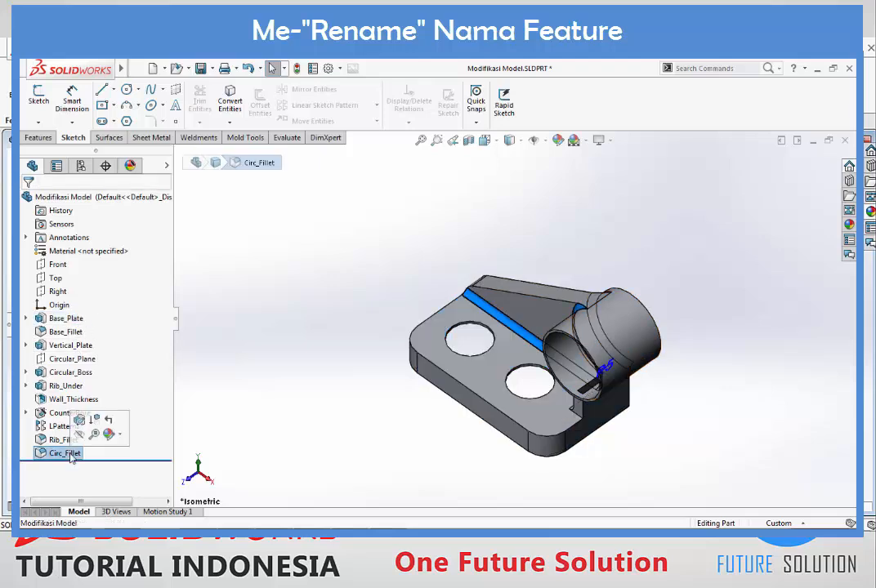
pyautogui.click(66, 453)
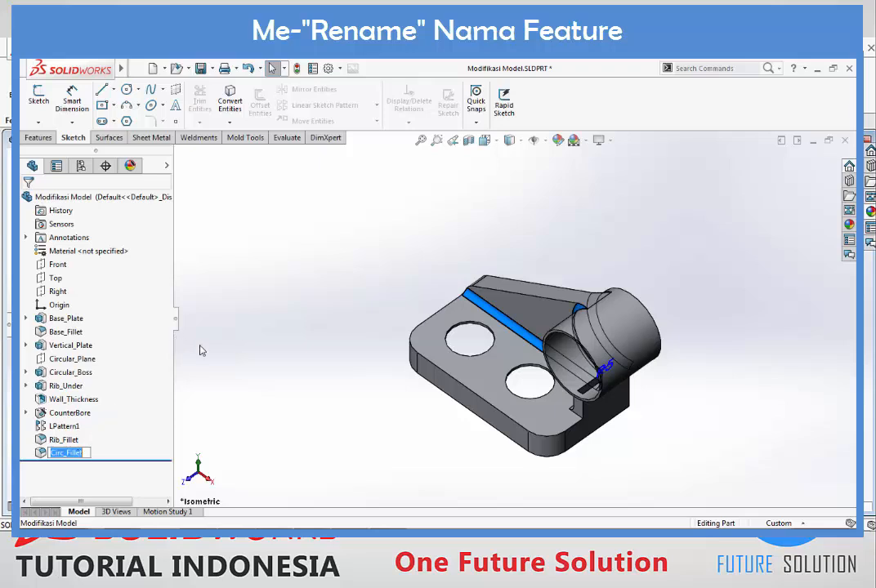
pyautogui.press('Return')
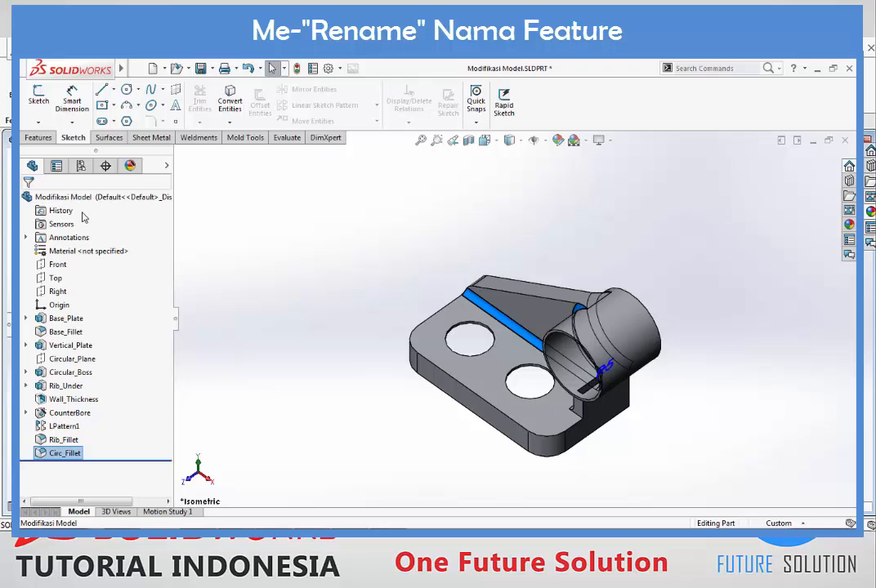
pyautogui.rightClick(65, 320)
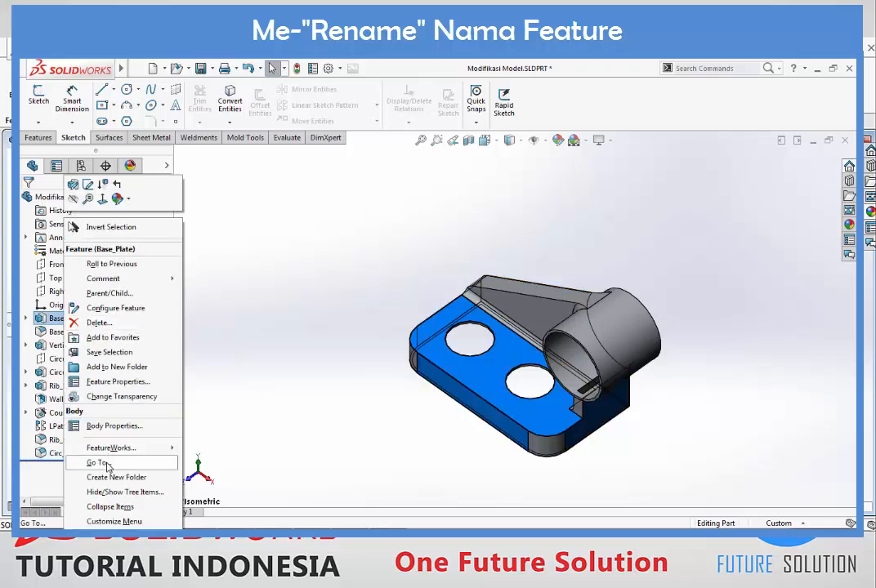
pyautogui.click(51, 187)
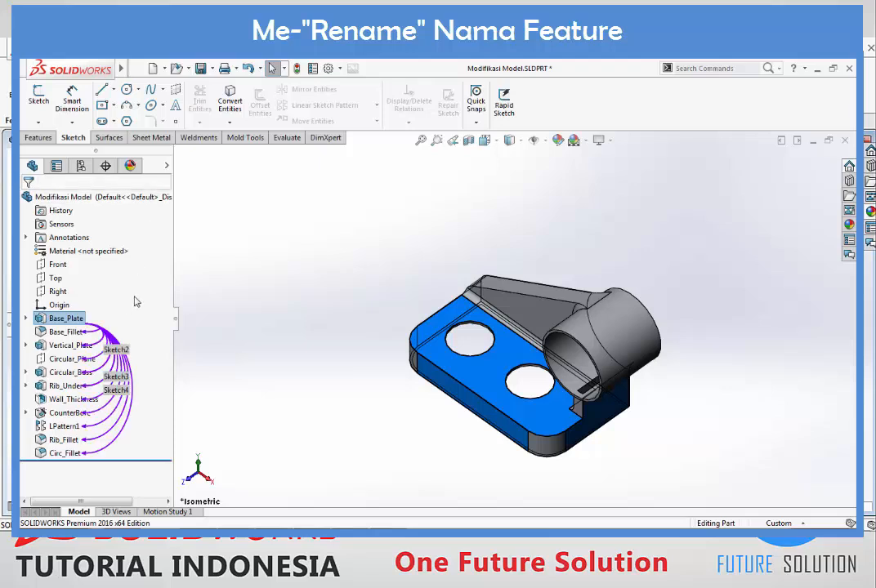
pyautogui.click(223, 290)
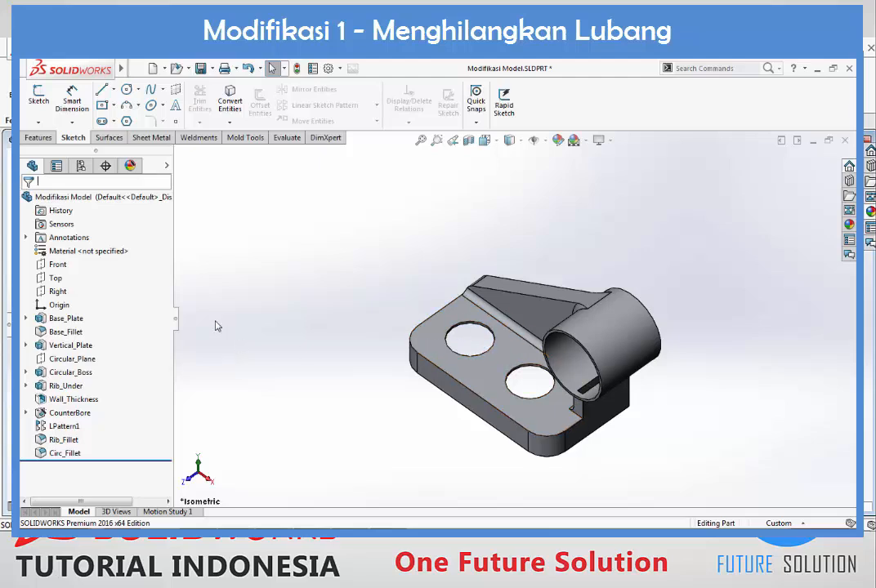
# - Roll the model back to before LPattern1 to check which hole it creates, and roll forward to the end
pyautogui.moveTo(147, 460); pyautogui.dragTo(124, 421)
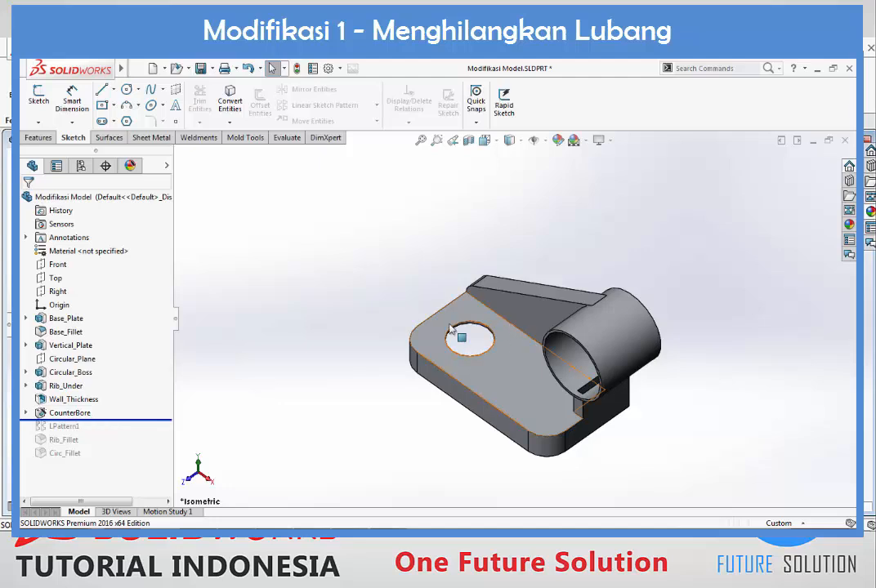
pyautogui.moveTo(131, 419); pyautogui.dragTo(131, 432)
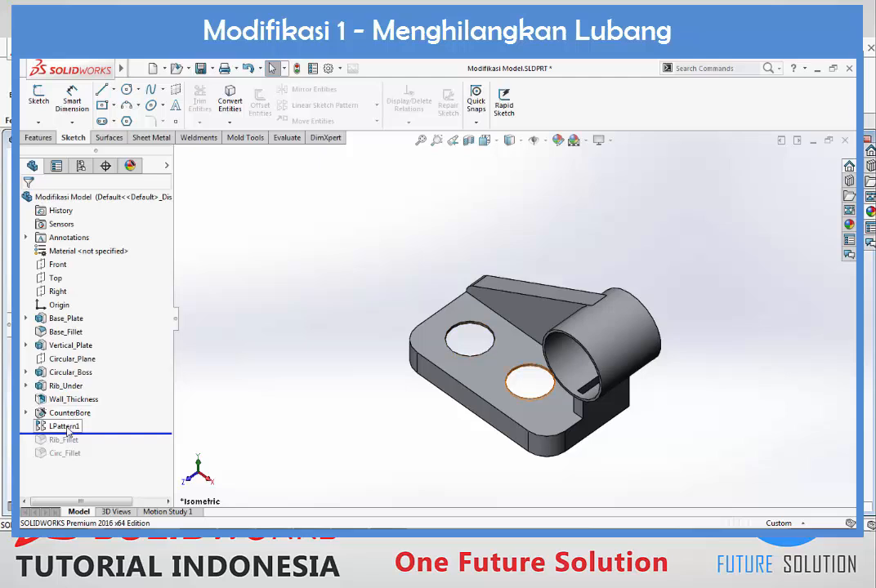
pyautogui.rightClick(145, 431)
pyautogui.click(180, 334)
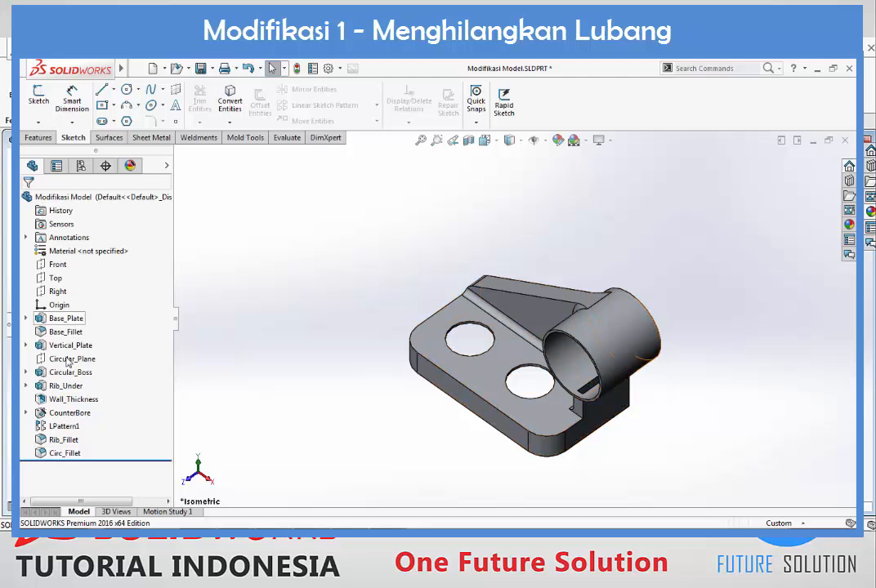
# - Open the parent/child relationships of the CounterBore feature and place the dialog beside the feature tree, clear of the model's holes
pyautogui.rightClick(65, 415)
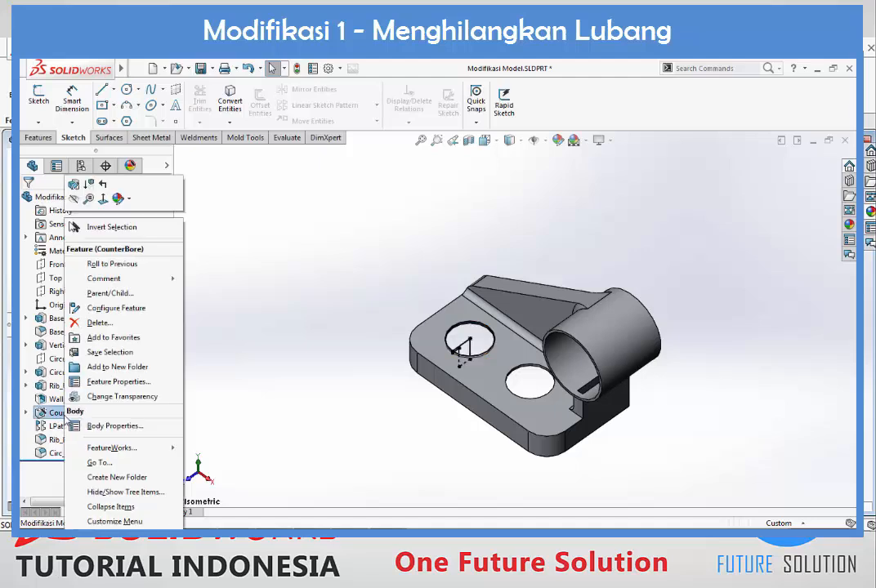
pyautogui.click(126, 294)
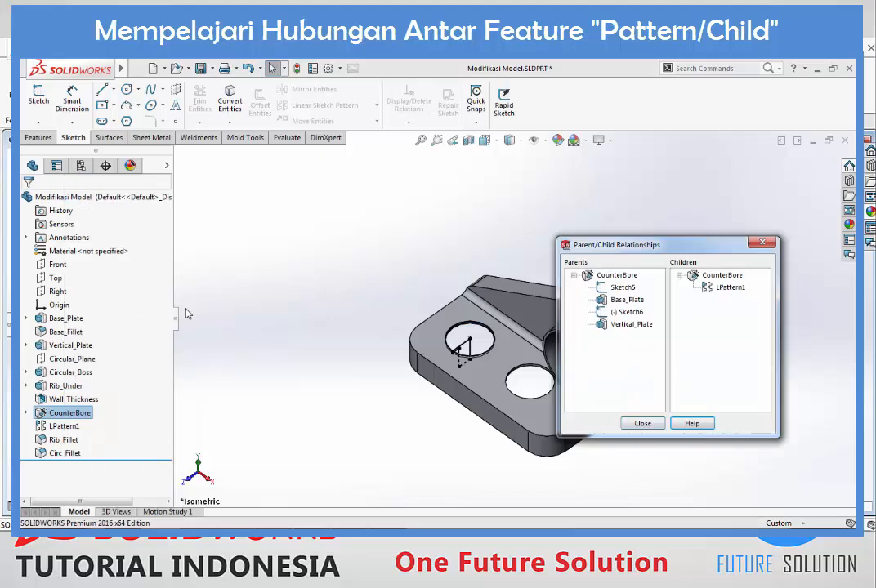
pyautogui.moveTo(595, 253); pyautogui.dragTo(241, 203)
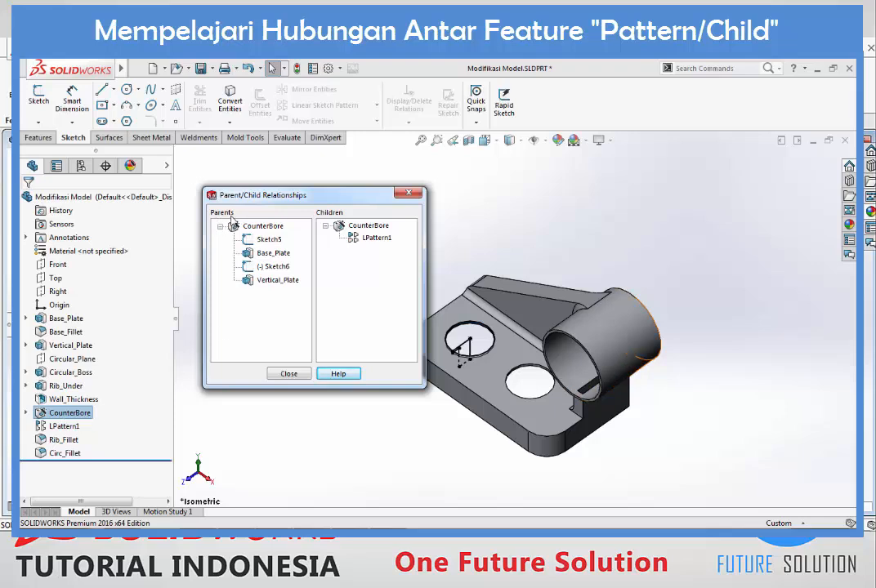
# - Examine CounterBore's parent features Sketch5, Base_Plate, Sketch6 and Vertical_Plate by highlighting them in the relationships list
pyautogui.click(246, 227)
pyautogui.click(255, 241)
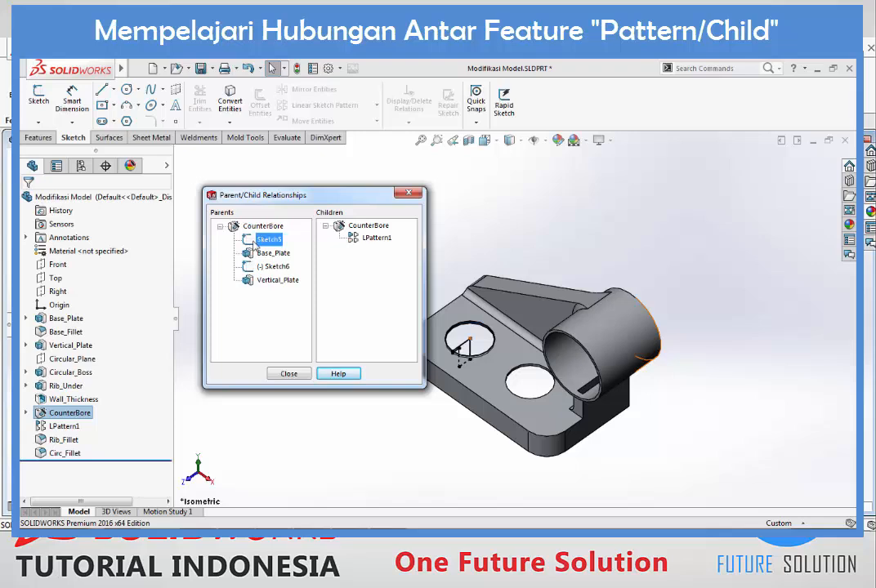
pyautogui.click(274, 253)
pyautogui.click(270, 266)
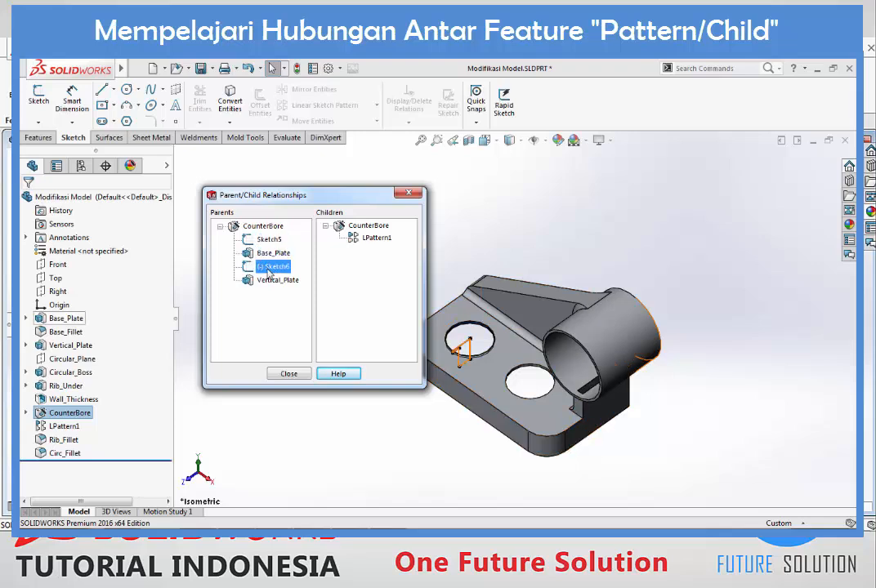
pyautogui.click(272, 253)
pyautogui.click(266, 227)
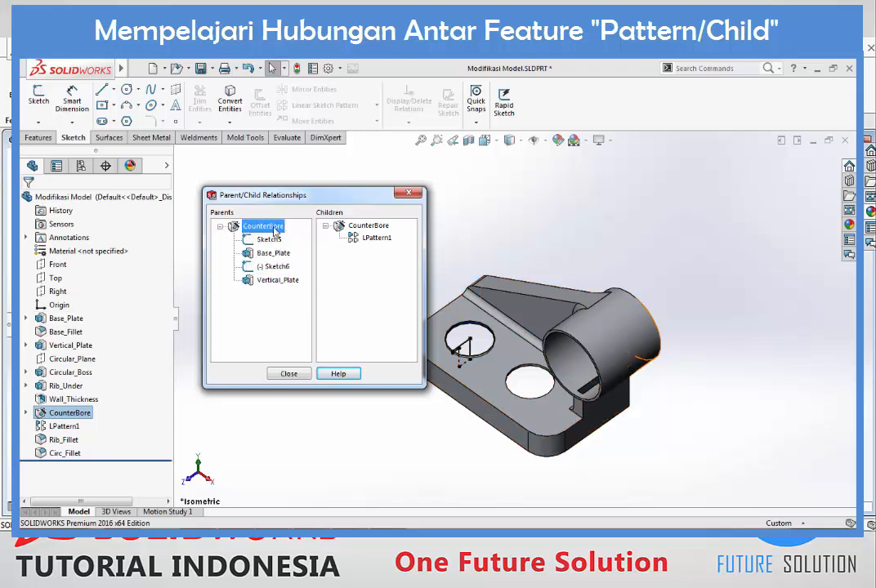
pyautogui.click(269, 240)
pyautogui.click(277, 279)
pyautogui.click(268, 239)
pyautogui.click(276, 280)
pyautogui.click(268, 240)
pyautogui.click(273, 253)
pyautogui.click(276, 280)
pyautogui.click(269, 240)
pyautogui.click(277, 280)
pyautogui.click(268, 239)
pyautogui.click(276, 280)
pyautogui.click(274, 241)
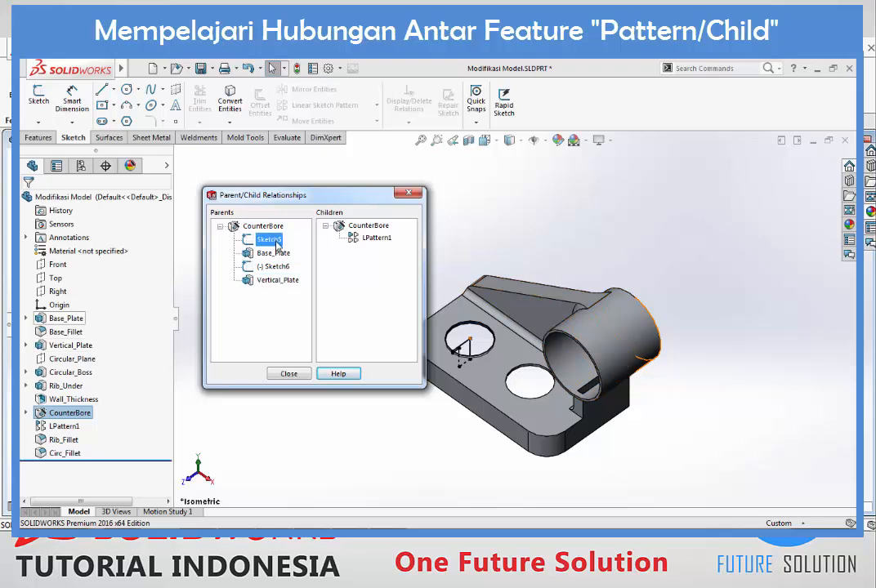
pyautogui.click(274, 227)
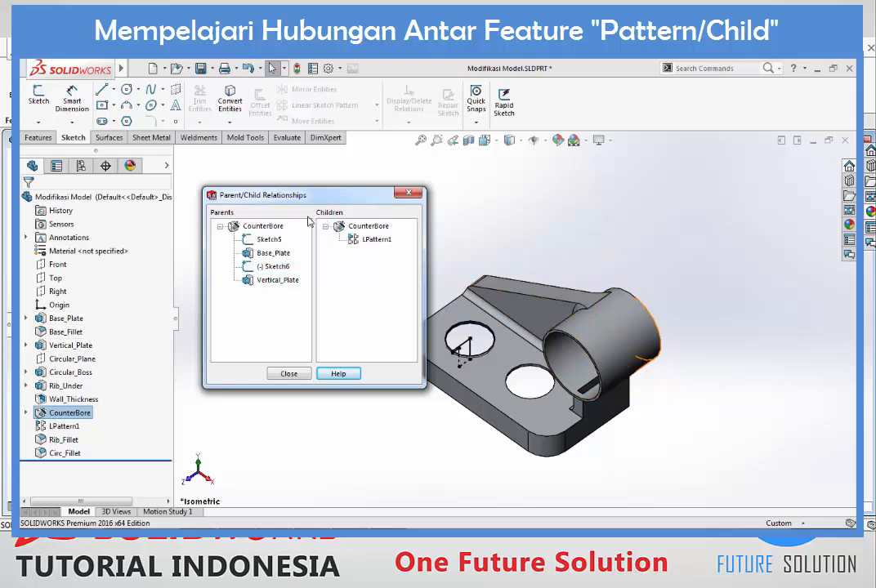
# - Examine CounterBore's child feature LPattern1 by highlighting it in the relationships list, and close the dialog
pyautogui.click(352, 228)
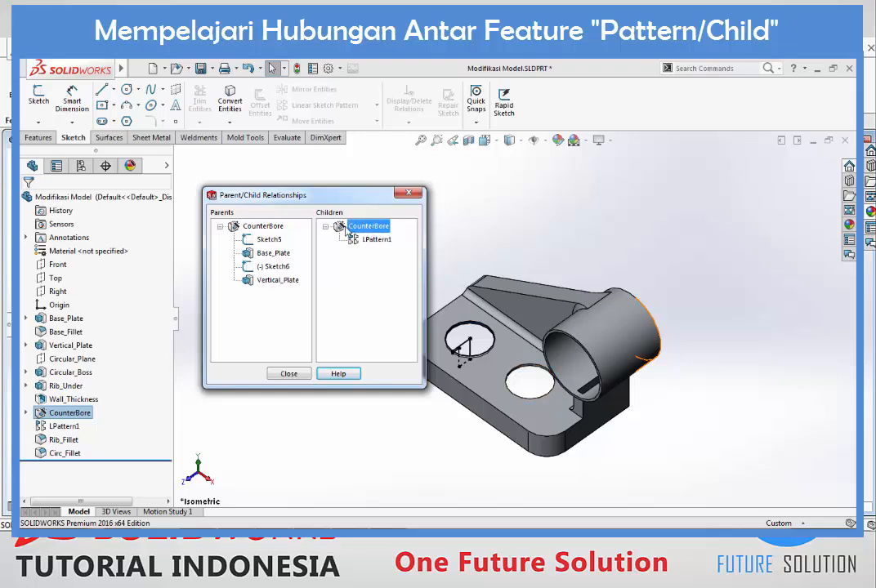
pyautogui.click(363, 228)
pyautogui.click(378, 239)
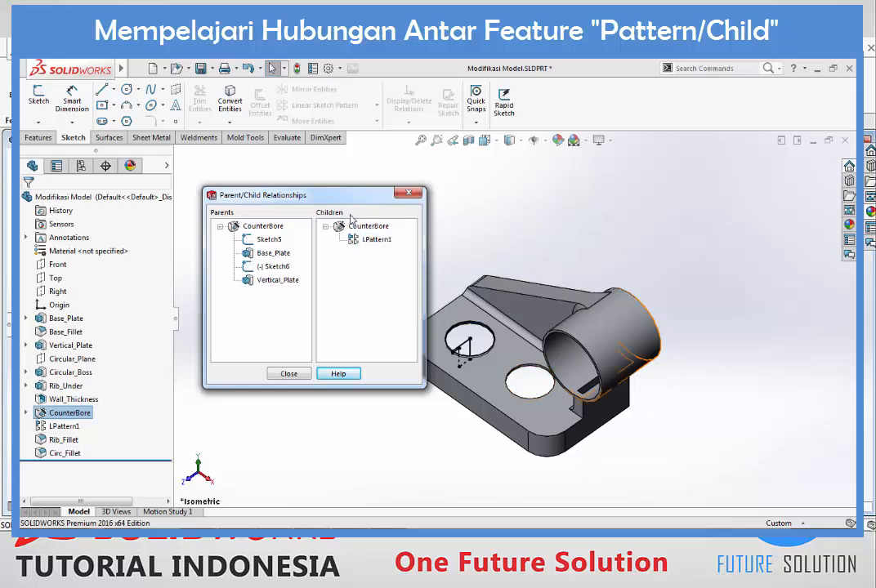
pyautogui.click(372, 240)
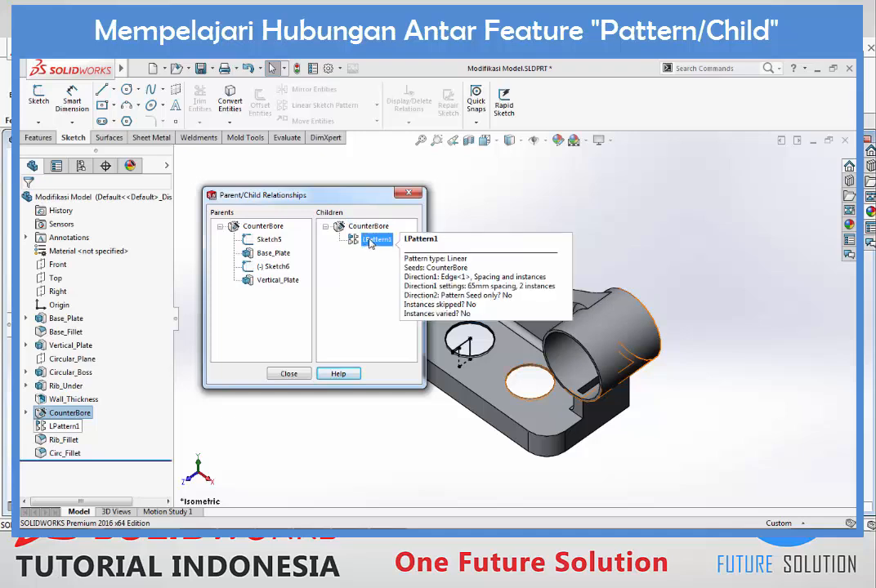
pyautogui.click(351, 228)
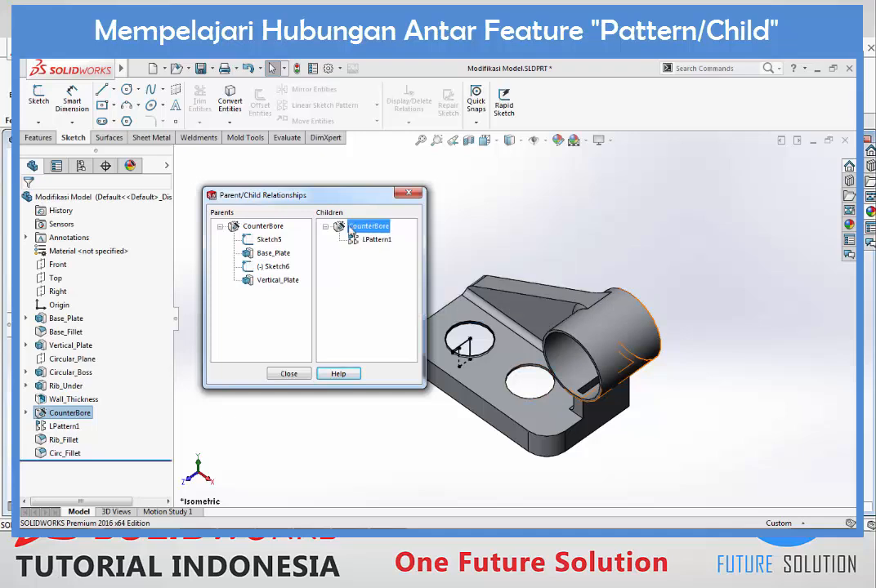
pyautogui.click(408, 195)
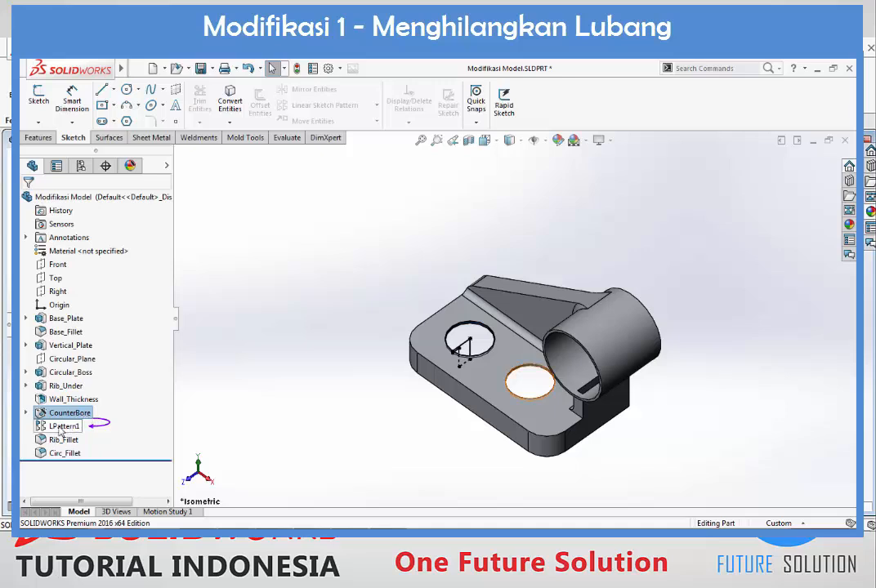
# - Try deleting the CounterBore feature together with its dependent LPattern1, and undo the deletion
pyautogui.moveTo(68, 430)
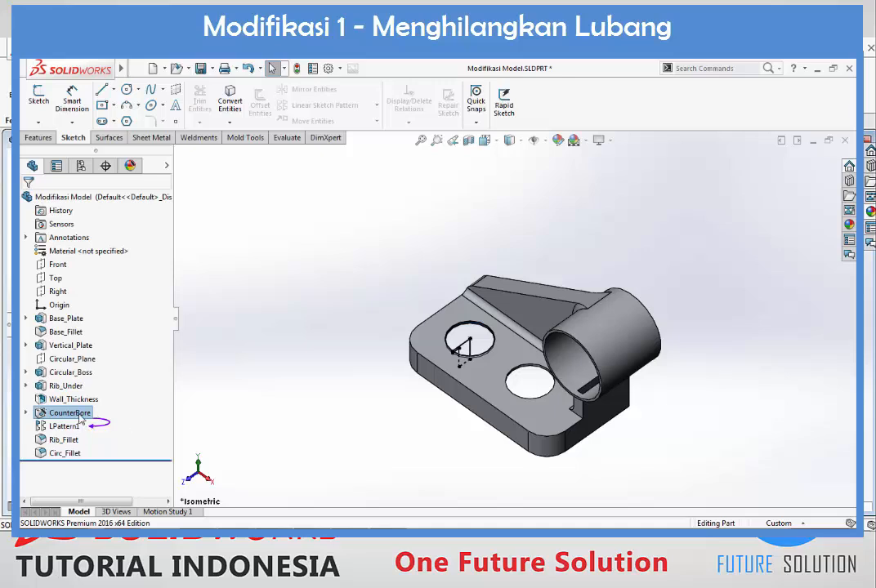
pyautogui.rightClick(81, 415)
pyautogui.click(131, 326)
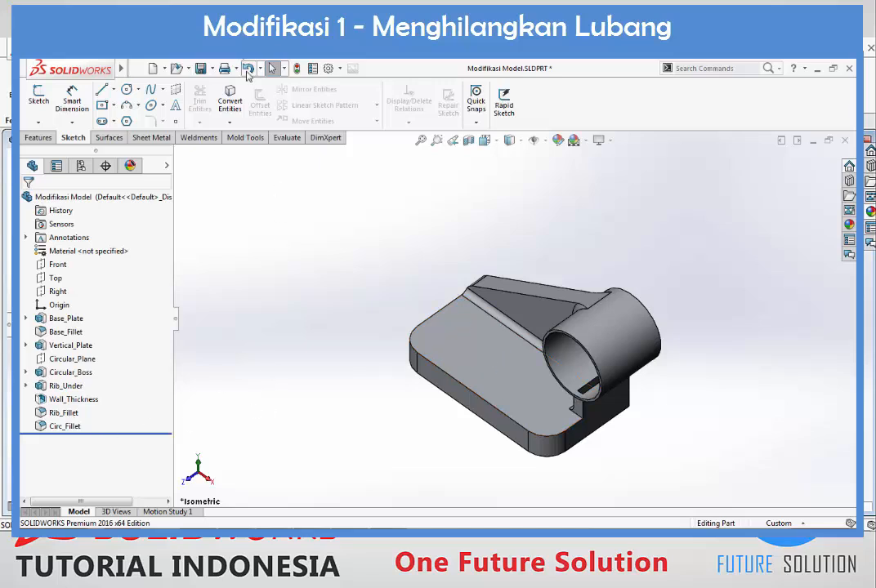
pyautogui.click(248, 71)
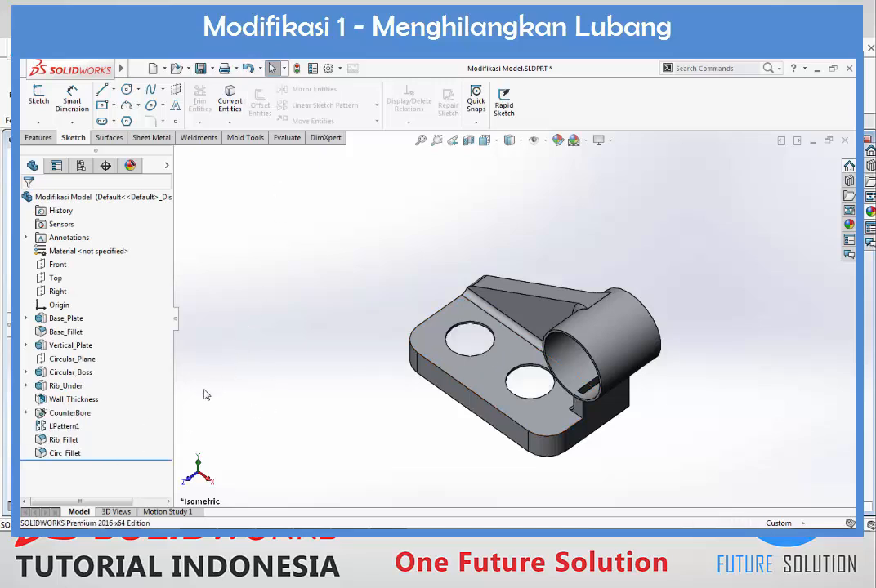
# - Try deleting only the LPattern1 feature from the part, and undo the deletion
pyautogui.moveTo(60, 429)
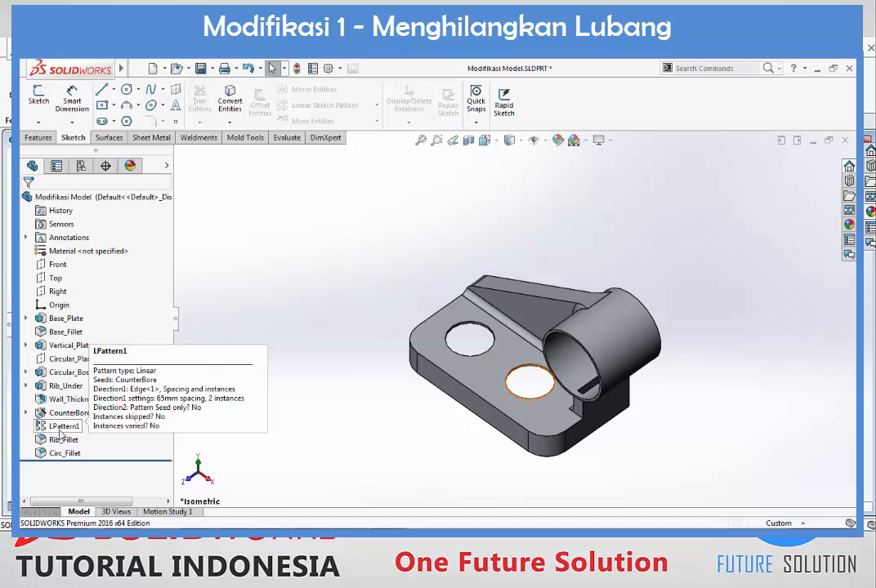
pyautogui.rightClick(60, 429)
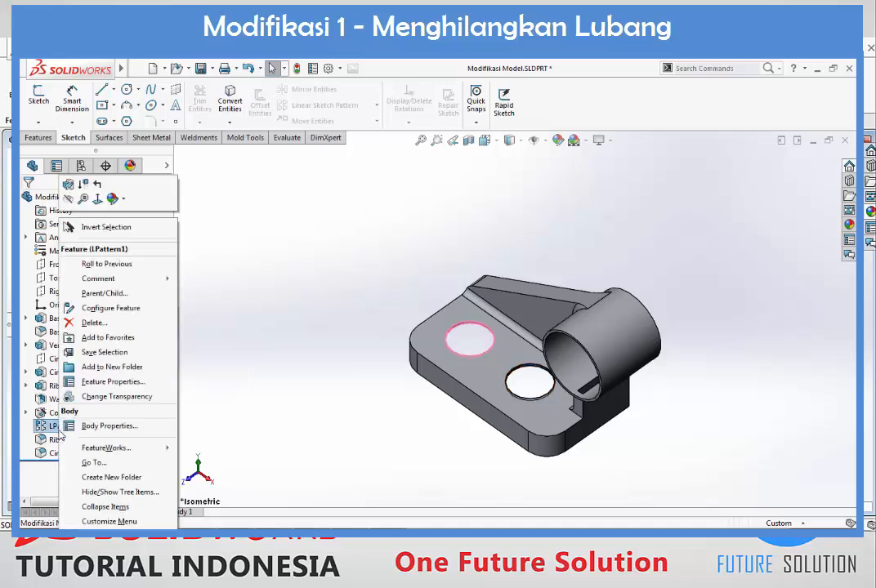
pyautogui.click(94, 323)
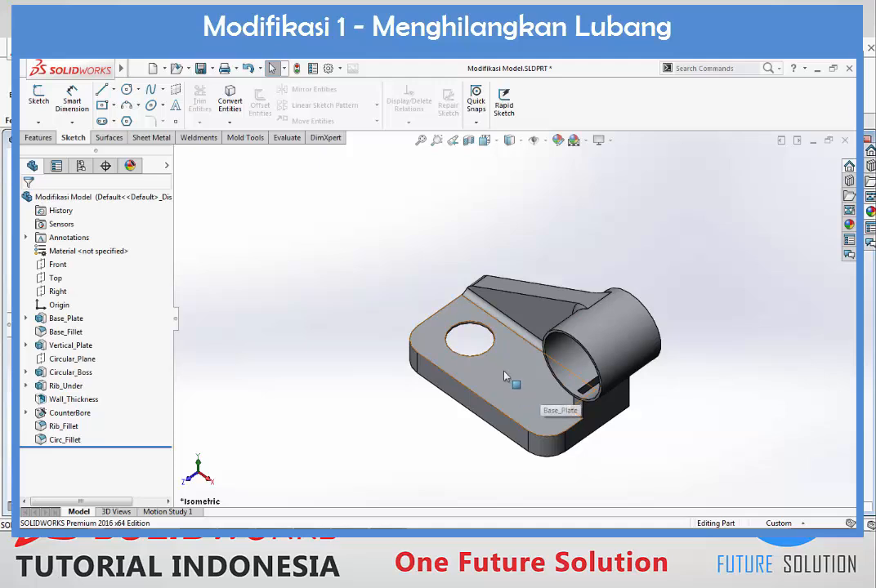
pyautogui.click(248, 69)
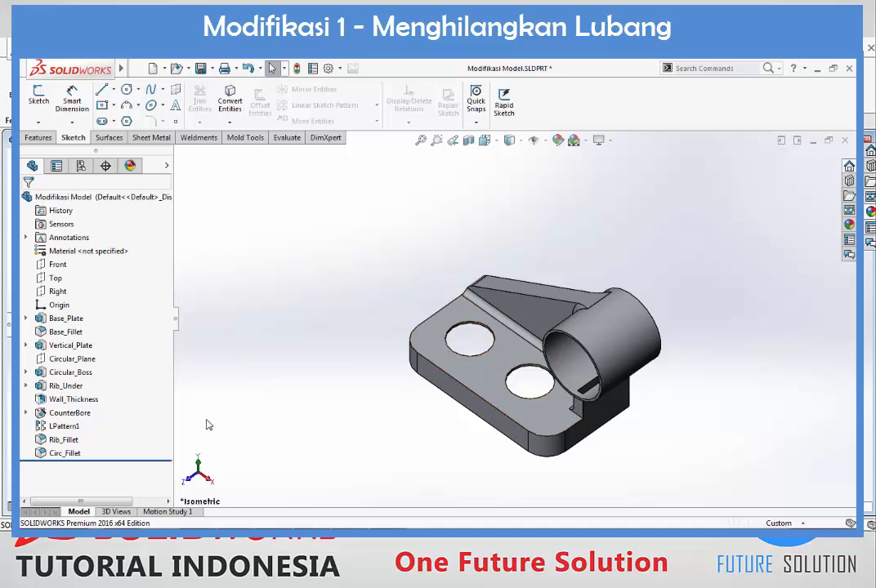
# - Delete the CounterBore feature together with its dependent LPattern1 to remove both base plate holes, and rebuild the part
pyautogui.rightClick(78, 418)
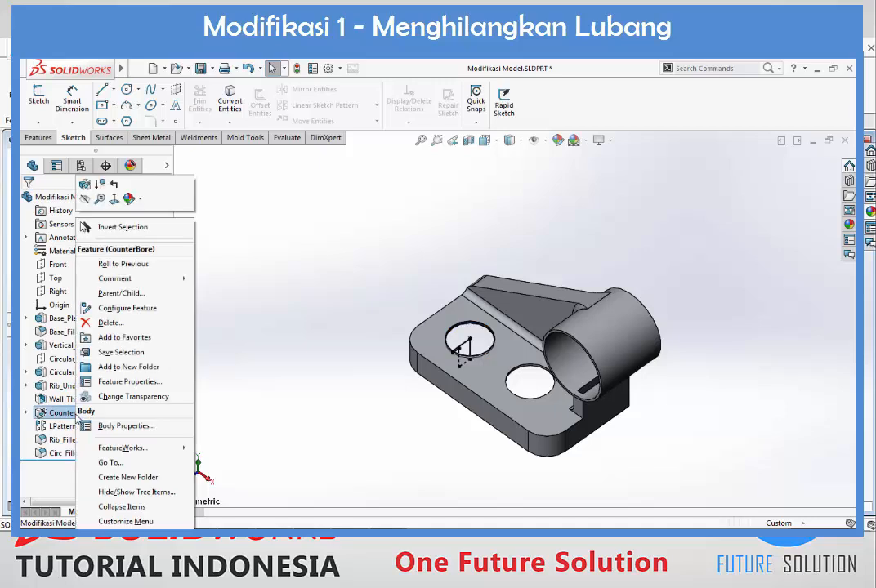
pyautogui.click(110, 322)
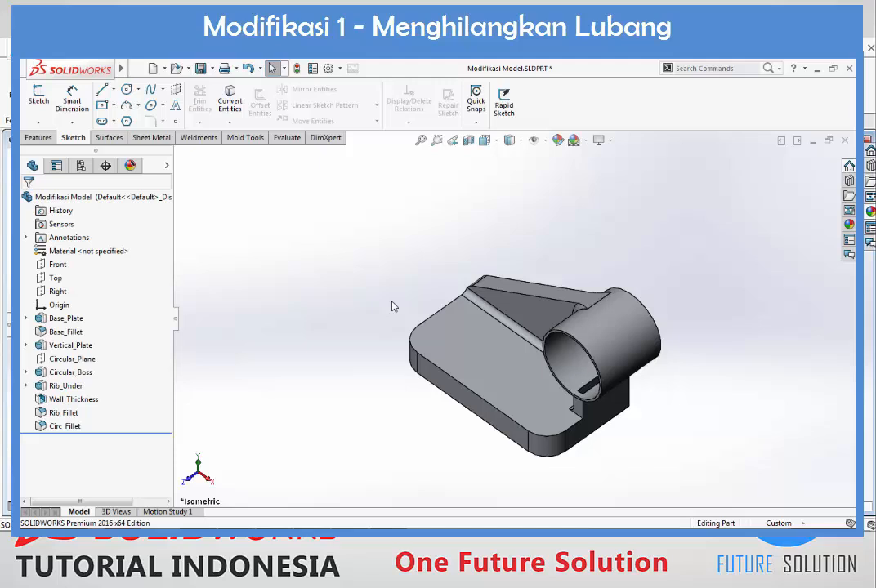
pyautogui.click(297, 71)
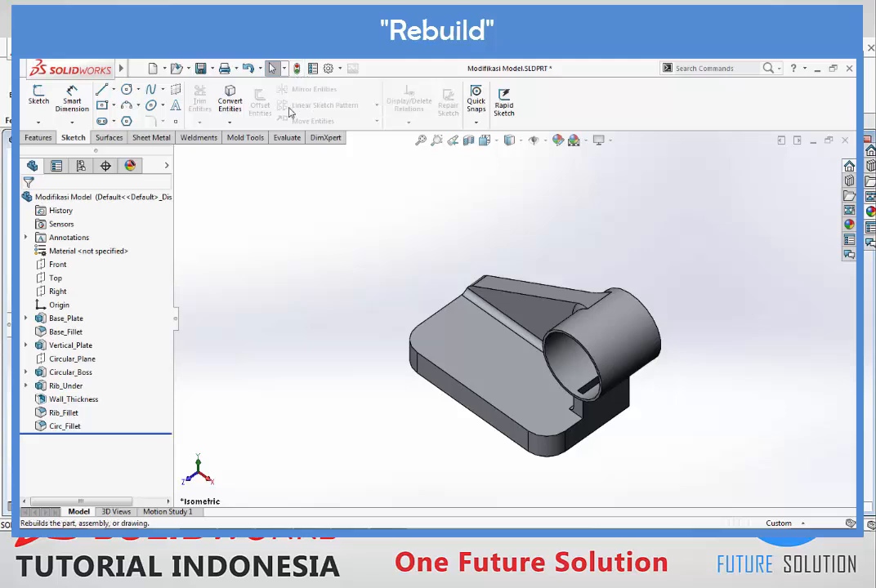
# - Check the part's feature rebuild times with Performance Evaluation, rebuild the part, check the times again, and close the report
pyautogui.click(287, 139)
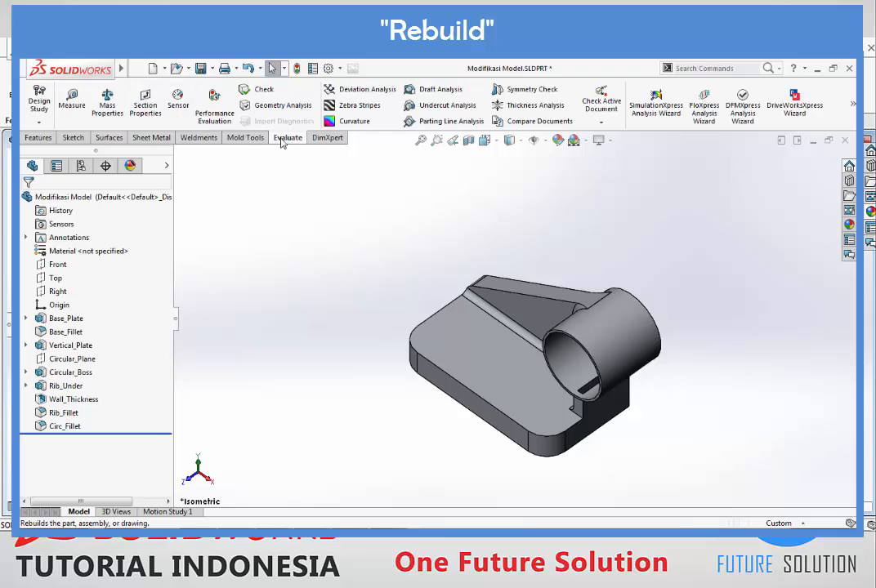
pyautogui.click(206, 123)
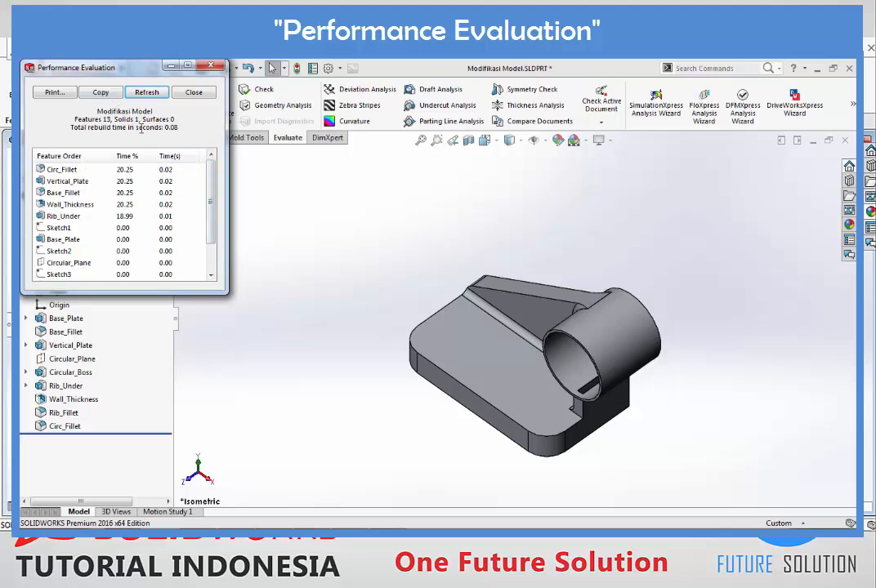
pyautogui.click(210, 66)
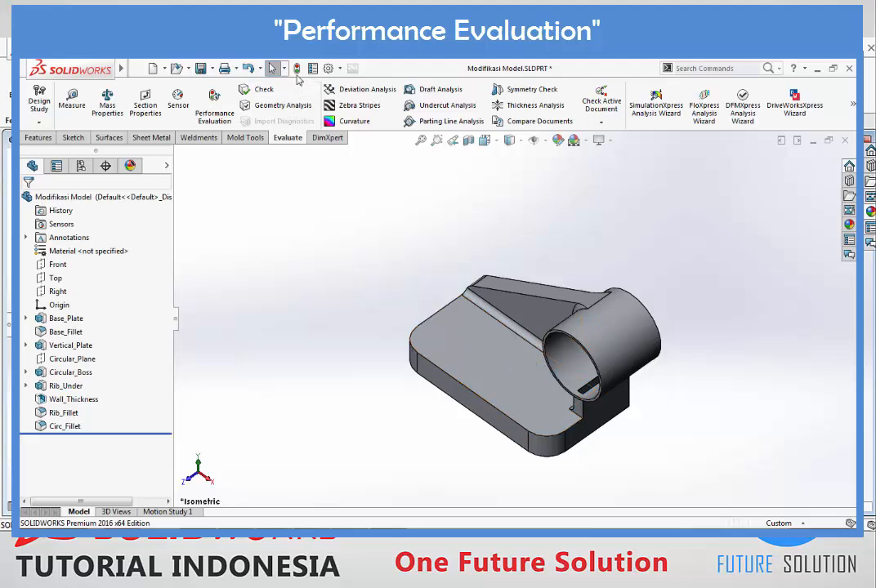
pyautogui.hotkey('ctrl', 'b')
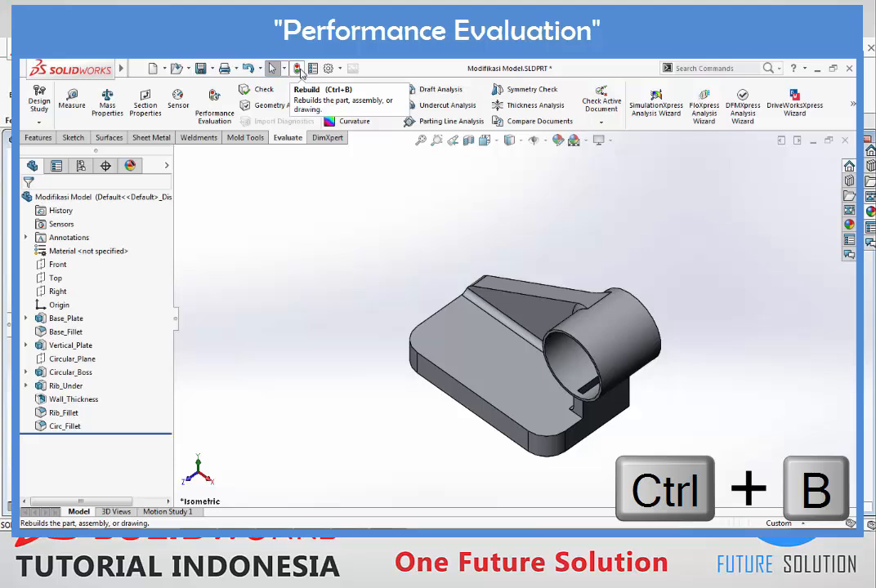
pyautogui.click(214, 123)
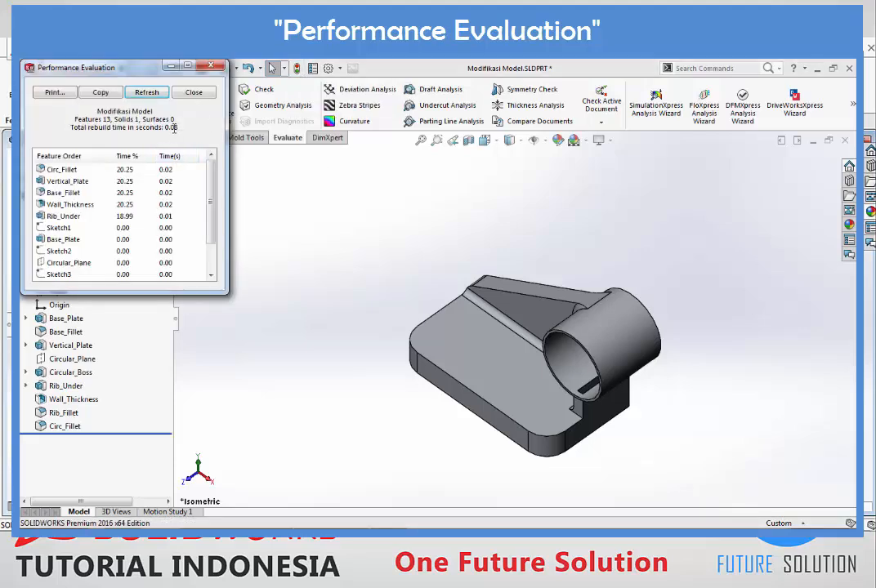
pyautogui.click(210, 64)
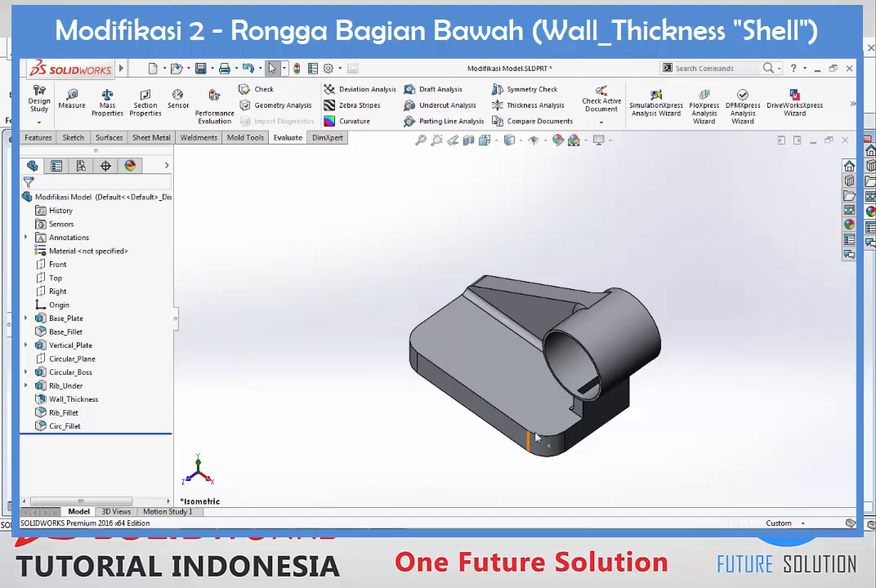
# - Examine the shelled cavity from above and below, and highlight Vertical_Plate to compare it with the hollow base
pyautogui.moveTo(606, 416); pyautogui.dragTo(573, 353, button='middle')
pyautogui.scroll(-3, 562, 320)
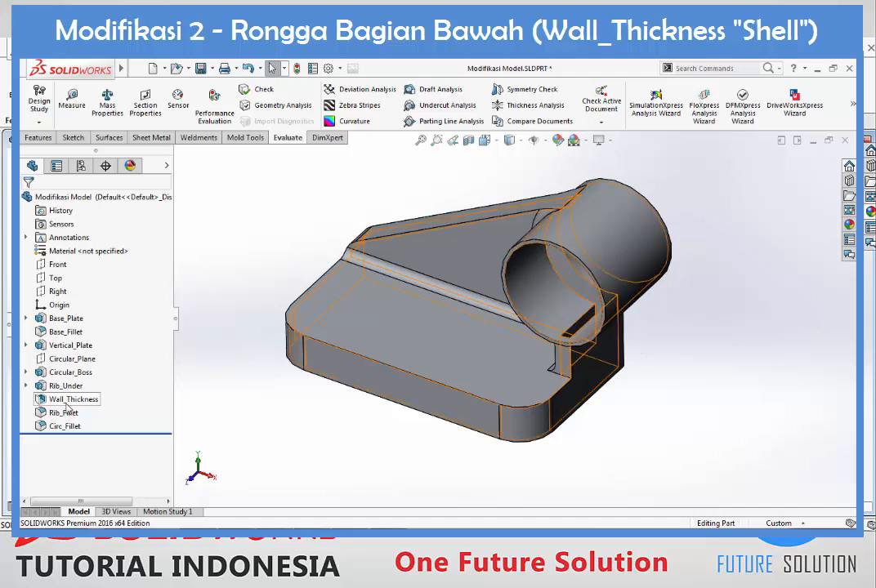
pyautogui.moveTo(550, 299); pyautogui.dragTo(562, 308, button='middle')
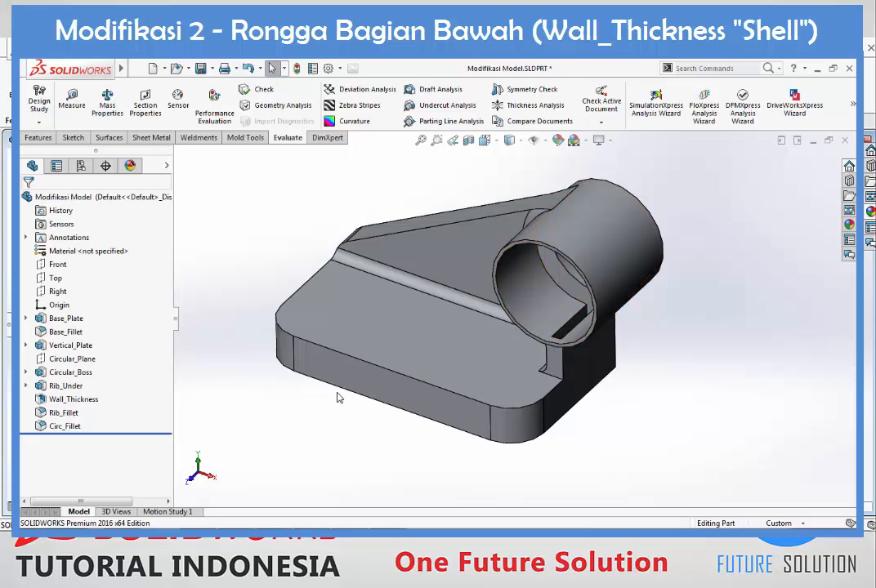
pyautogui.moveTo(458, 326); pyautogui.dragTo(466, 372, button='middle')
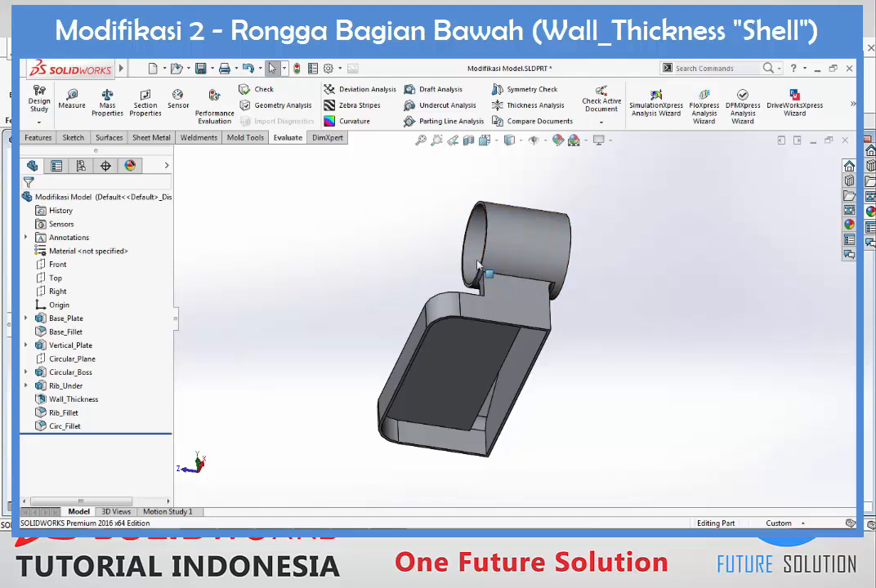
pyautogui.moveTo(492, 317); pyautogui.dragTo(458, 364, button='middle')
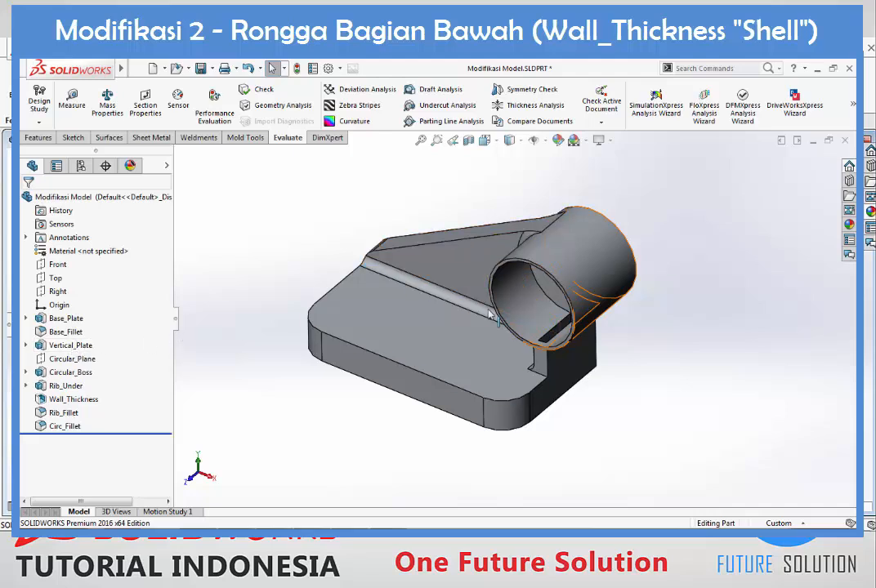
pyautogui.click(70, 345)
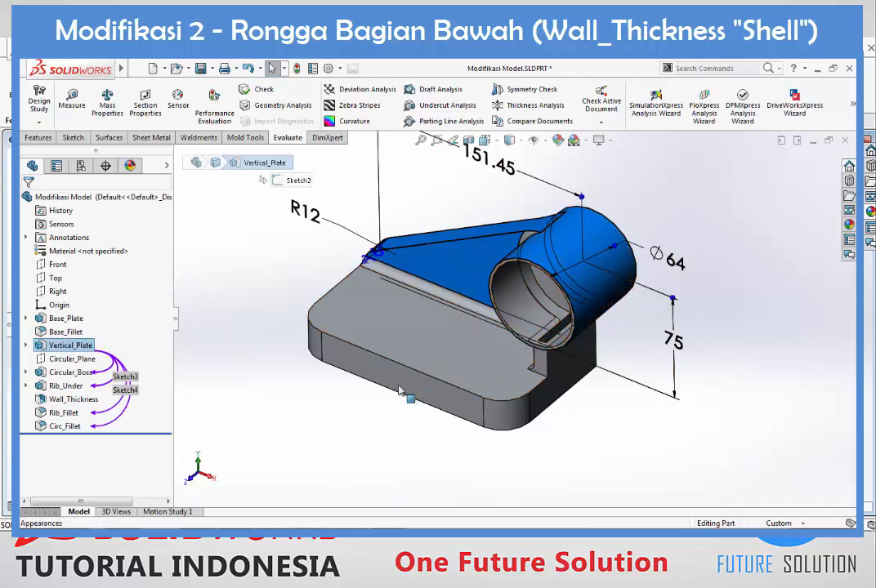
pyautogui.moveTo(349, 339); pyautogui.dragTo(407, 296, button='middle')
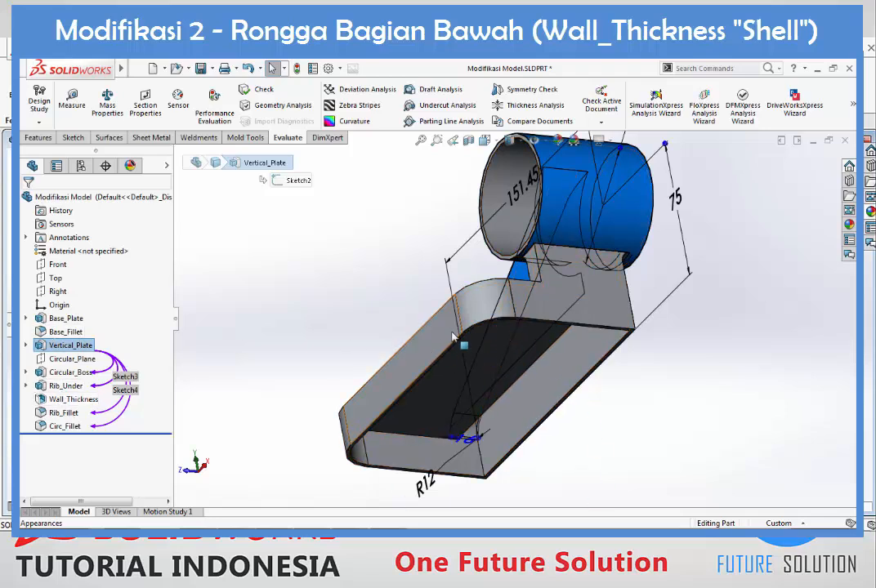
pyautogui.moveTo(526, 391); pyautogui.dragTo(548, 283, button='middle')
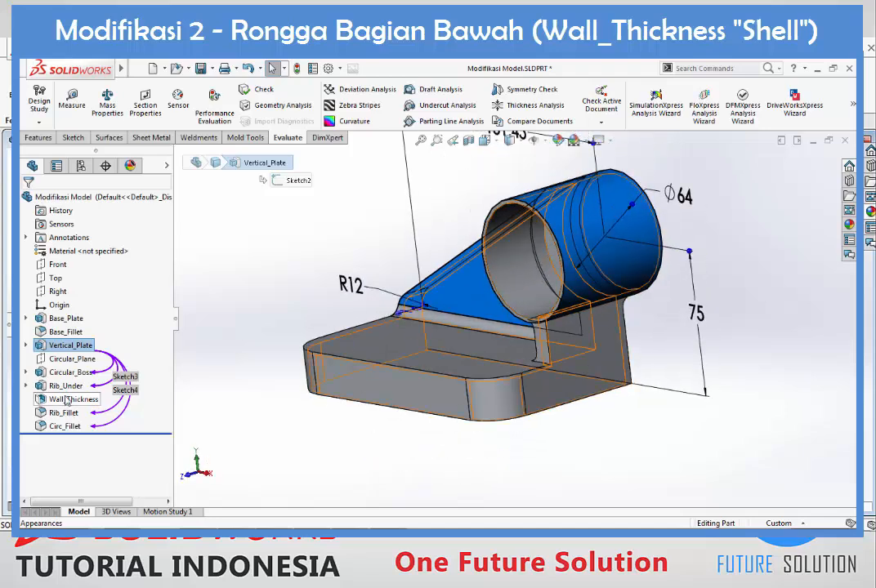
# - Try to move the Wall_Thickness shell up the feature tree to directly after Base_Fillet
pyautogui.scroll(2, 391, 343)
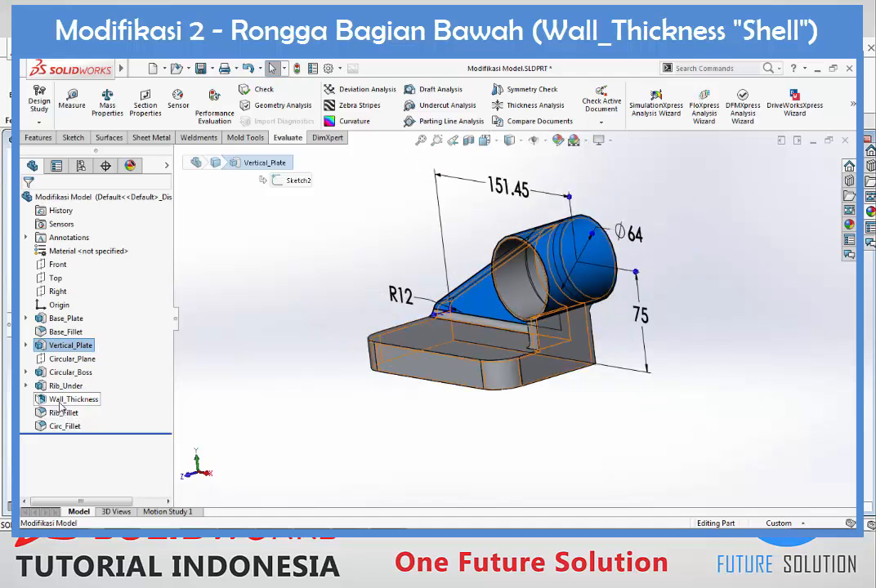
pyautogui.moveTo(60, 402); pyautogui.dragTo(113, 336)
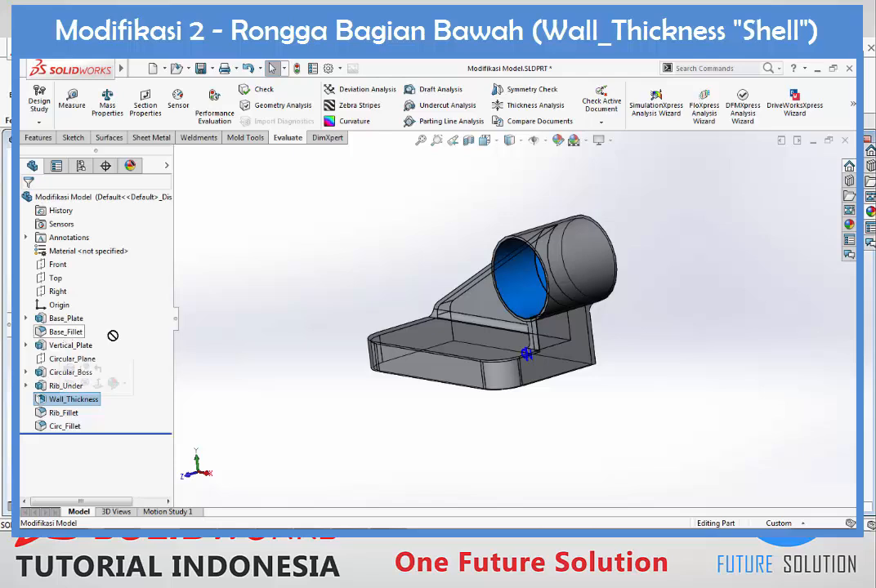
# - Open Wall_Thickness's parent/child relationships, highlight its parents Base_Plate and Circular_Boss in the list, and close the dialog
pyautogui.rightClick(61, 401)
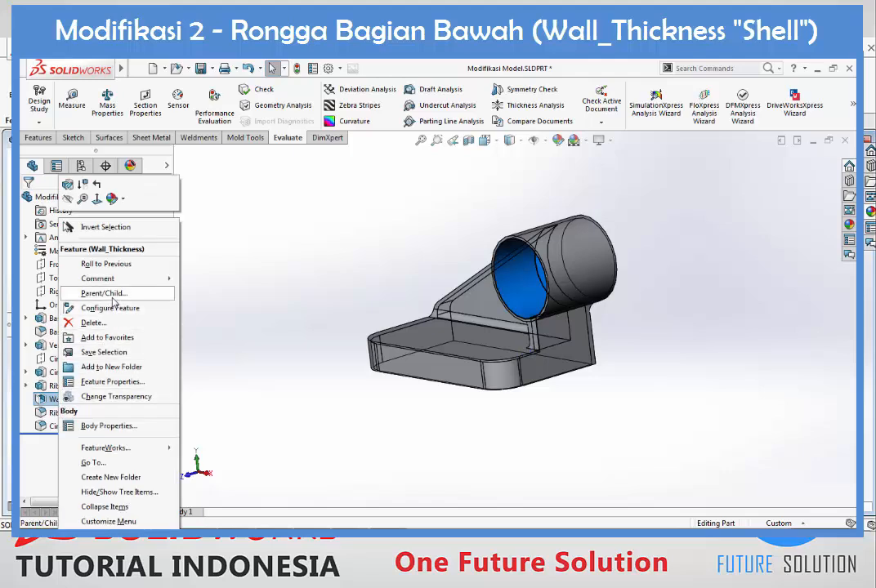
pyautogui.click(112, 299)
pyautogui.click(275, 240)
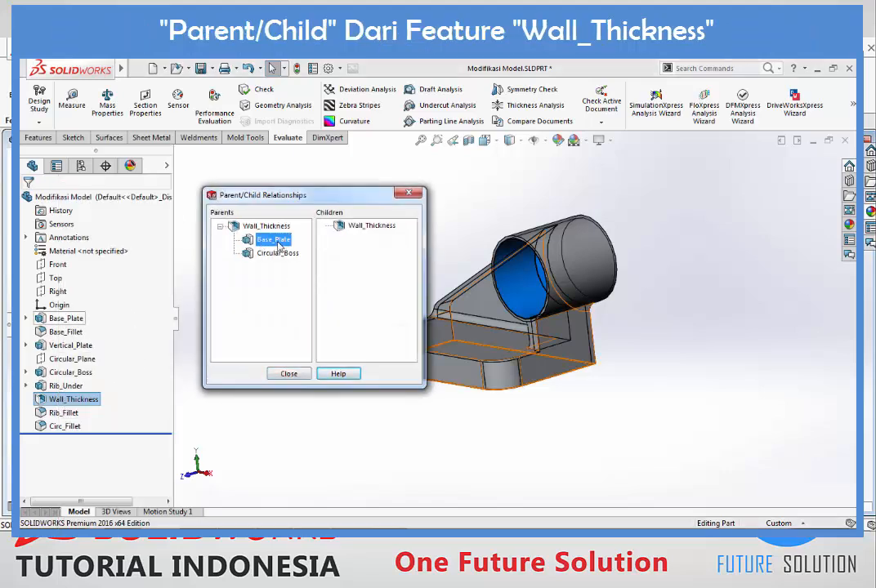
pyautogui.click(278, 254)
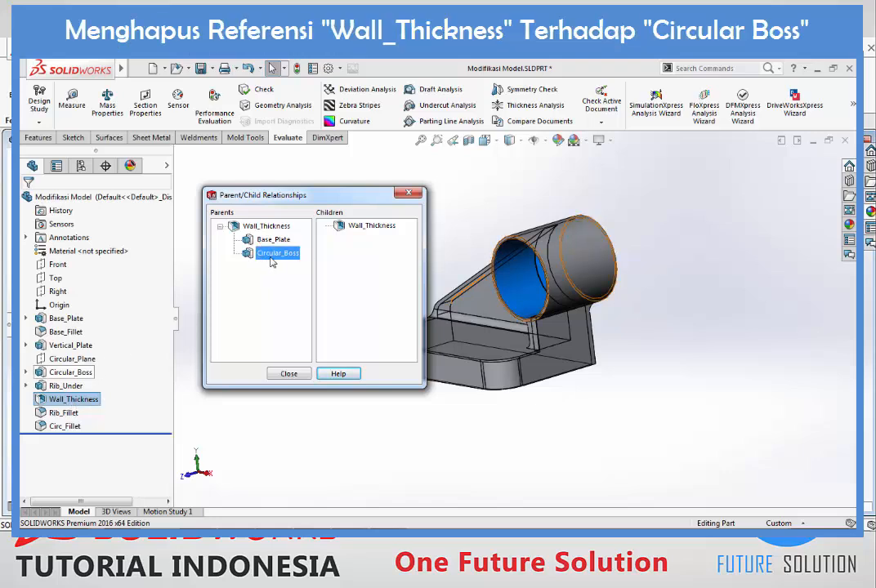
pyautogui.click(289, 374)
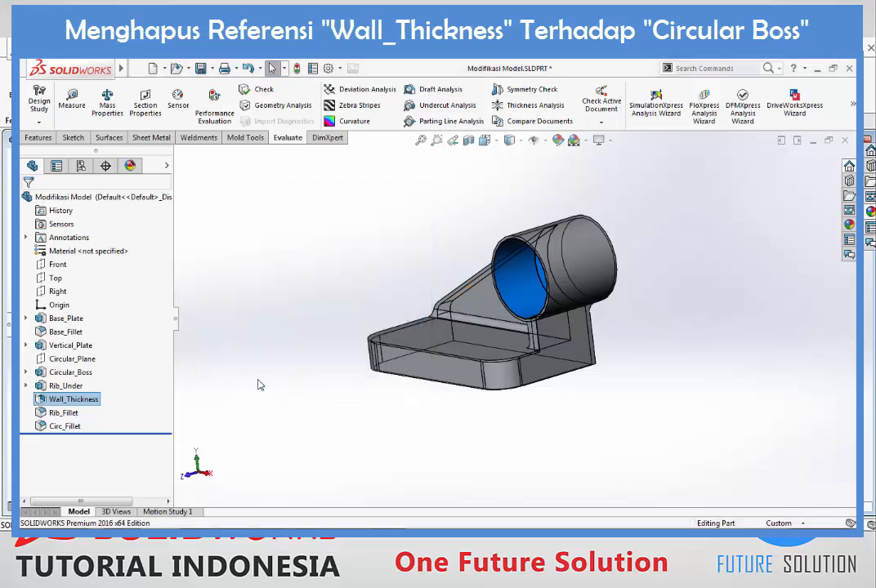
# - Edit the Wall_Thickness shell to deselect both circular end faces of Circular_Boss, keeping only the base's underside as the face to remove
pyautogui.rightClick(86, 402)
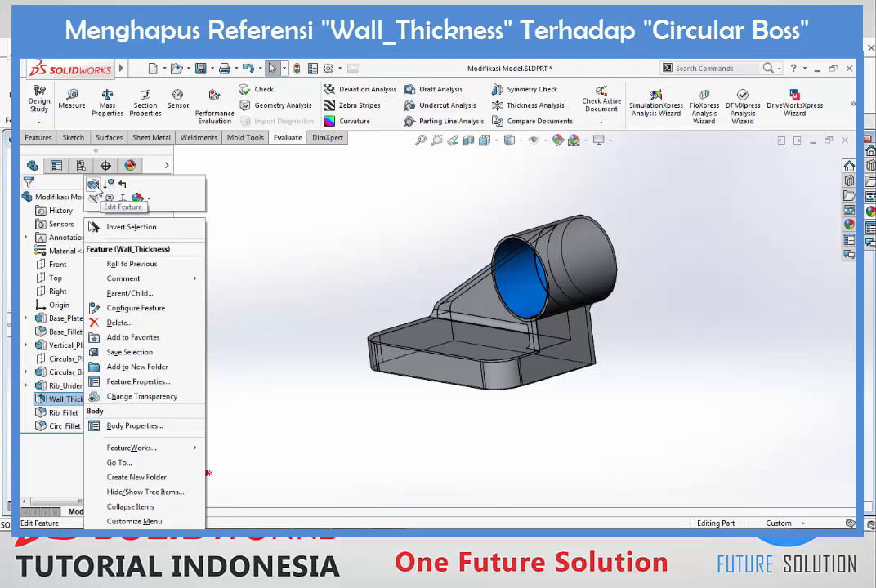
pyautogui.click(94, 187)
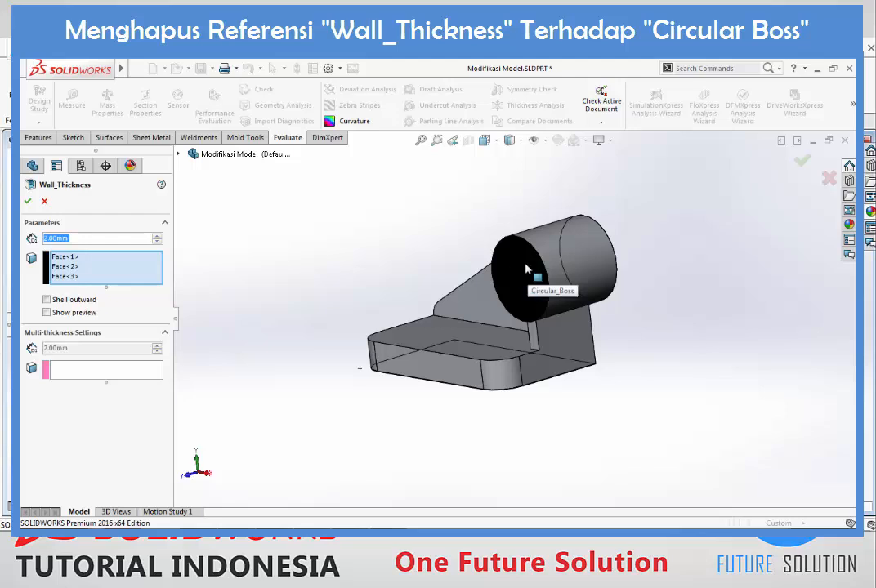
pyautogui.scroll(-2, 526, 274)
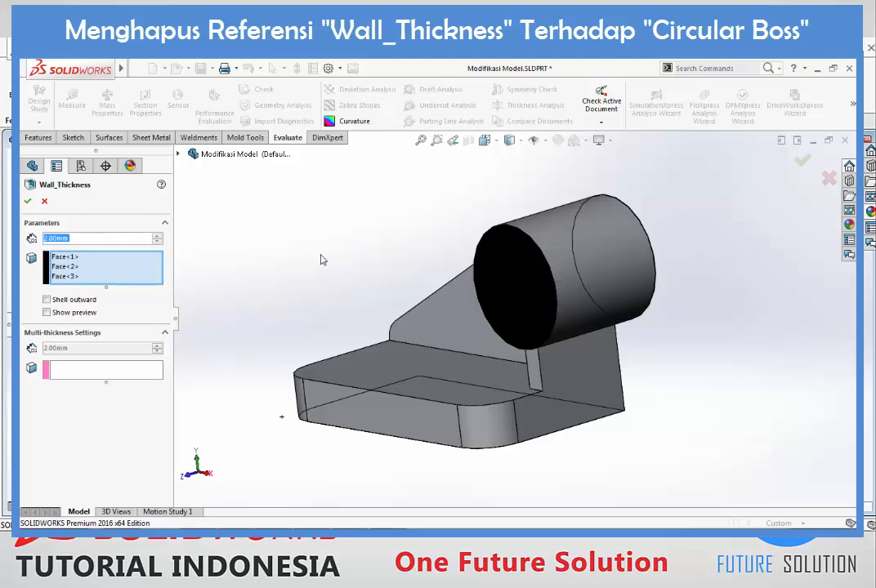
pyautogui.click(502, 296)
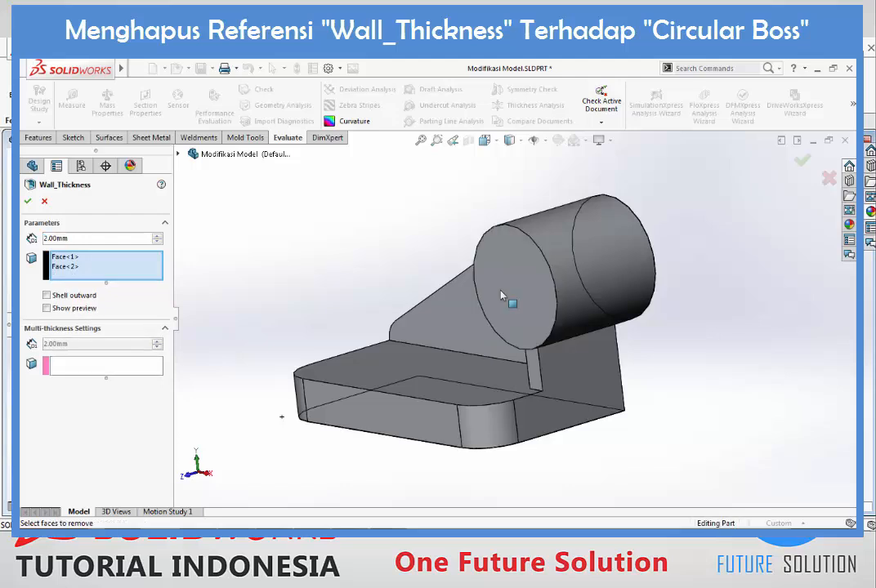
pyautogui.moveTo(503, 303); pyautogui.dragTo(450, 284, button='middle')
pyautogui.click(450, 283)
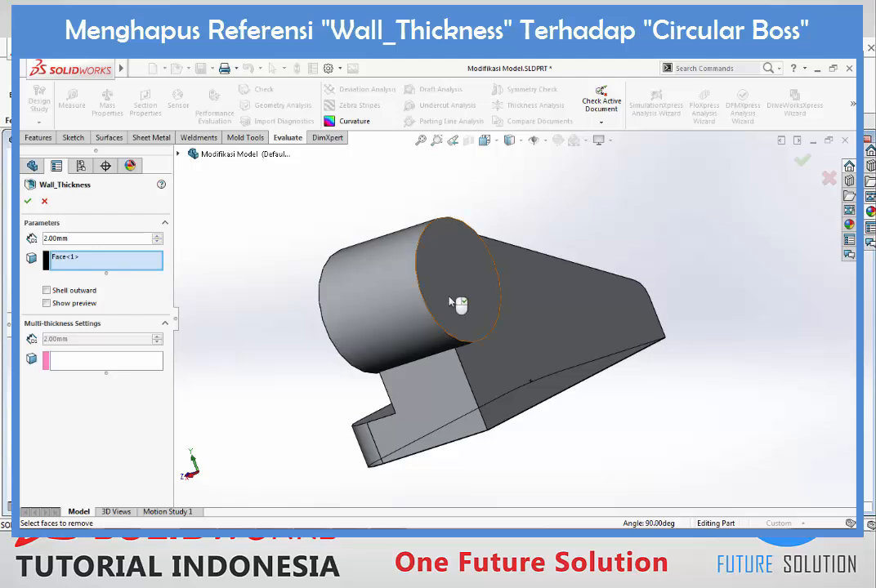
pyautogui.moveTo(504, 372); pyautogui.dragTo(535, 411, button='middle')
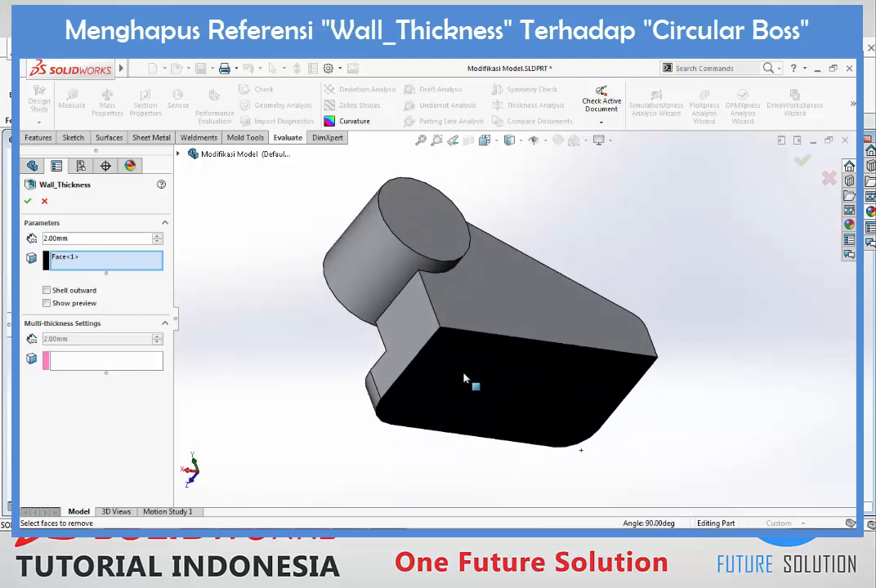
pyautogui.click(27, 202)
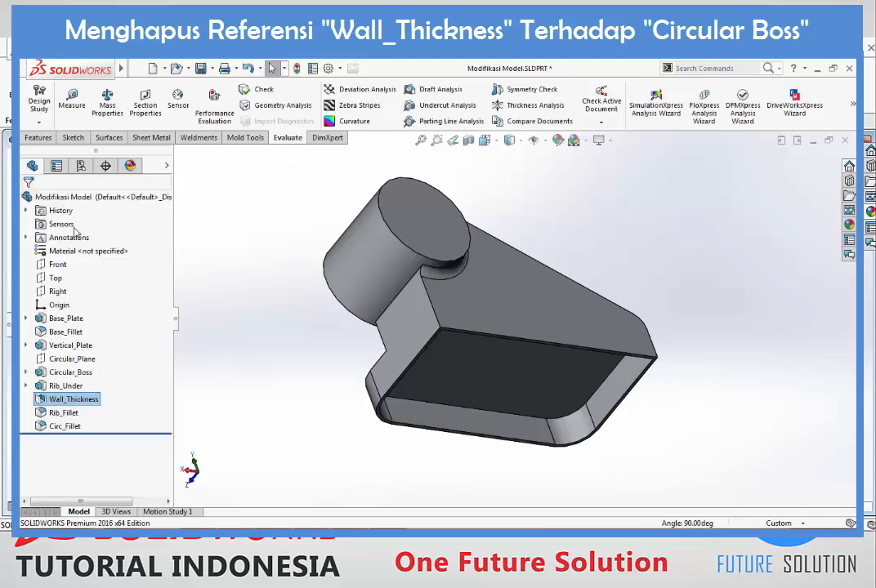
# - Move the Wall_Thickness shell up the feature tree to directly below Base_Fillet
pyautogui.moveTo(336, 289); pyautogui.dragTo(523, 350, button='middle')
pyautogui.scroll(-2, 523, 350)
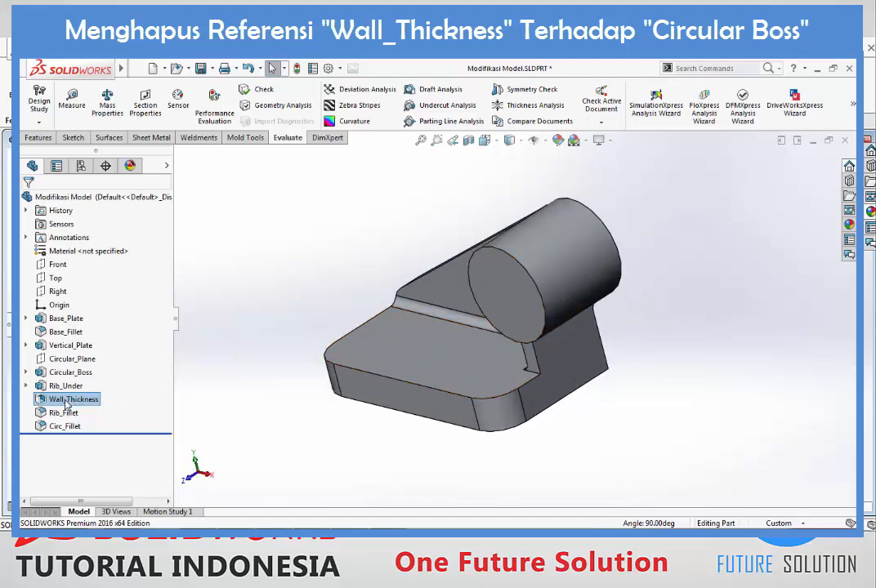
pyautogui.moveTo(74, 406); pyautogui.dragTo(81, 335)
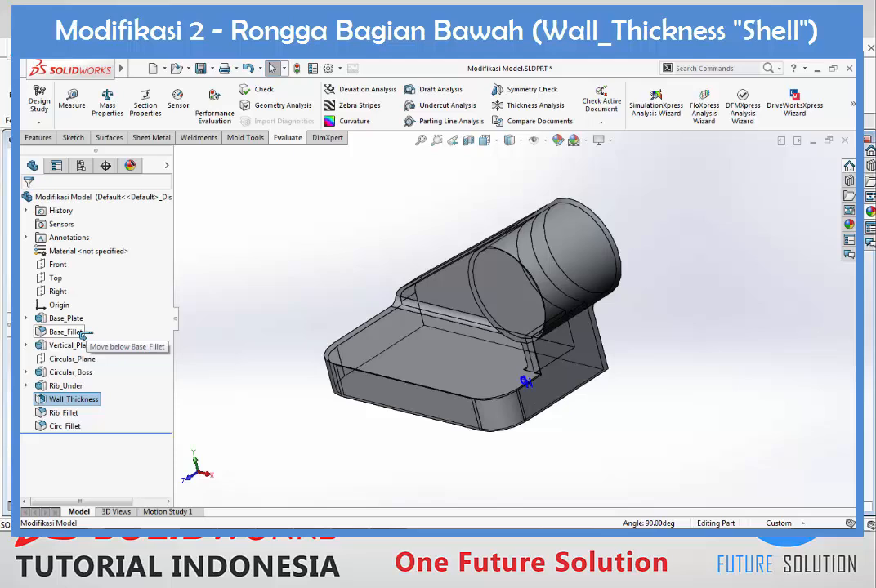
pyautogui.moveTo(82, 335); pyautogui.dragTo(84, 338)
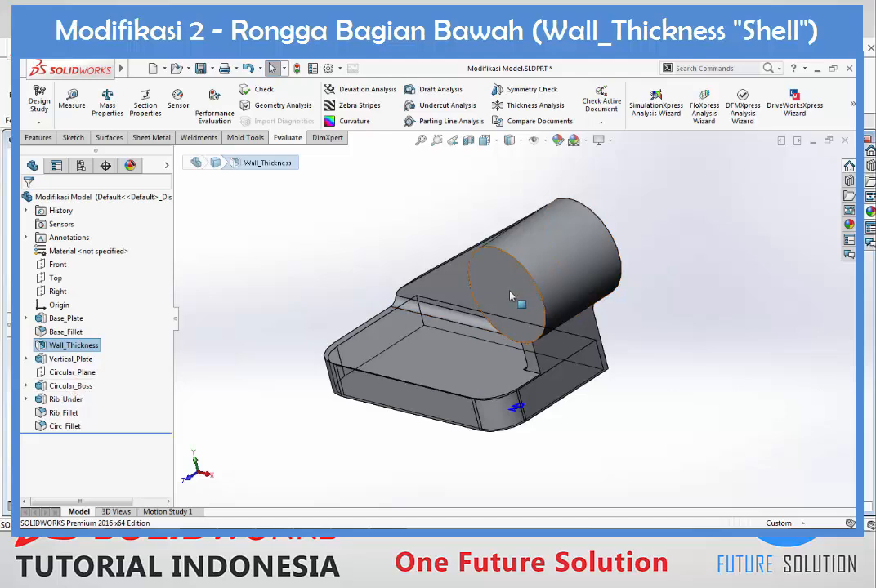
# - Review Wall_Thickness's parent/child relationships again, highlighting its parent Base_Plate in the list, and close the dialog
pyautogui.rightClick(62, 350)
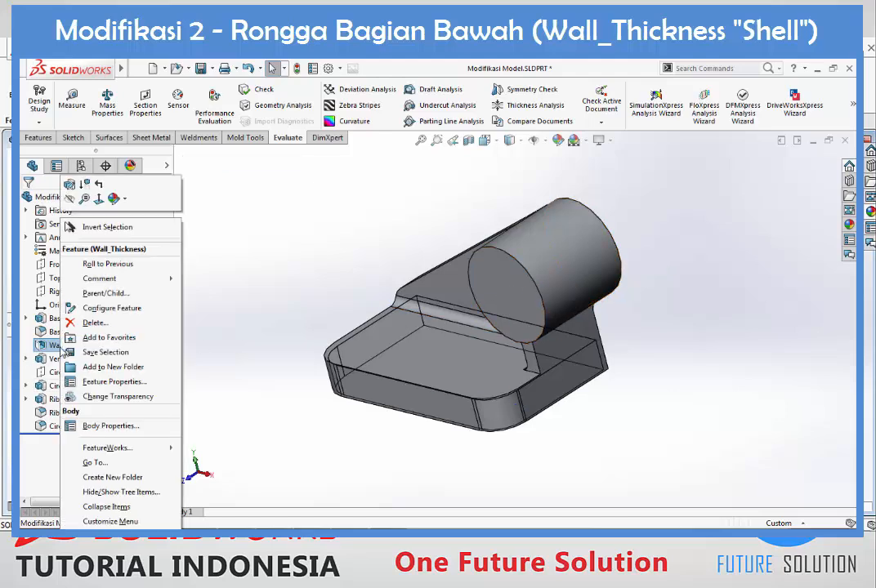
pyautogui.click(105, 293)
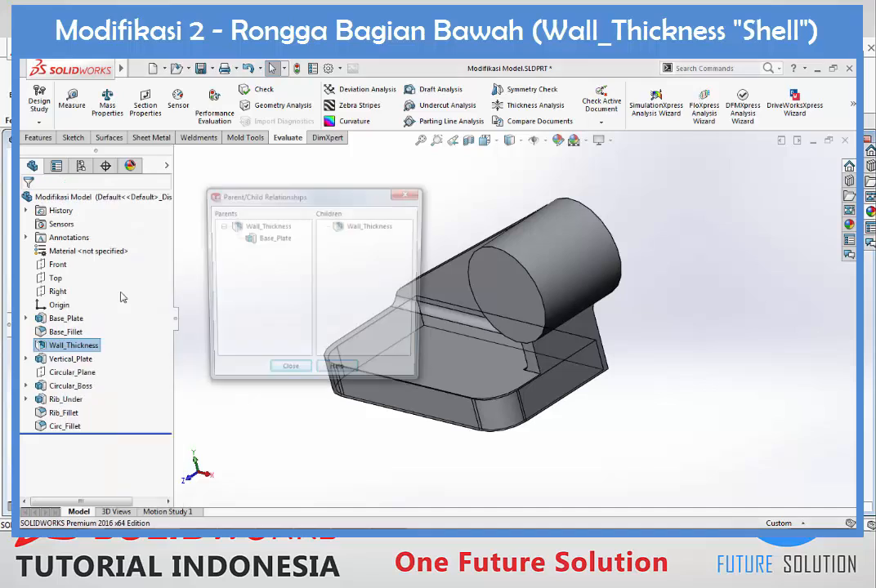
pyautogui.click(245, 229)
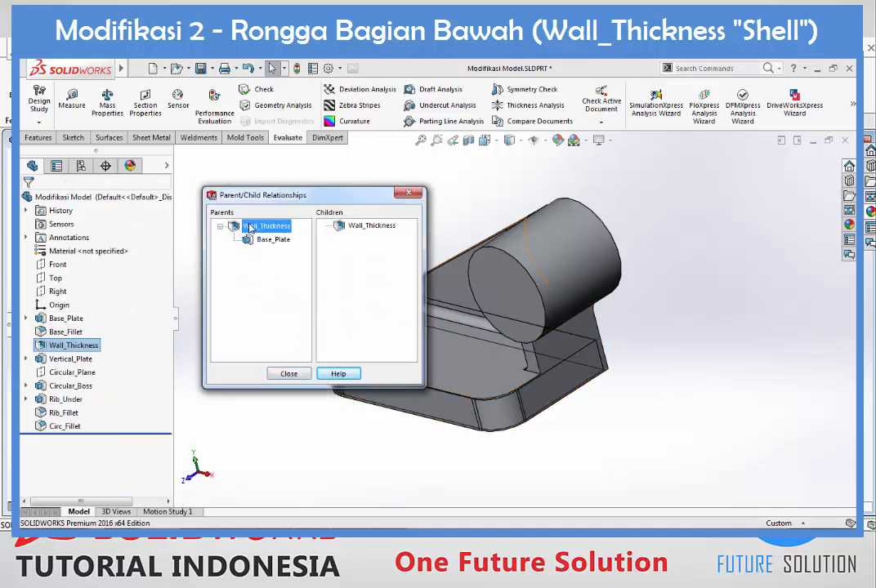
pyautogui.click(260, 239)
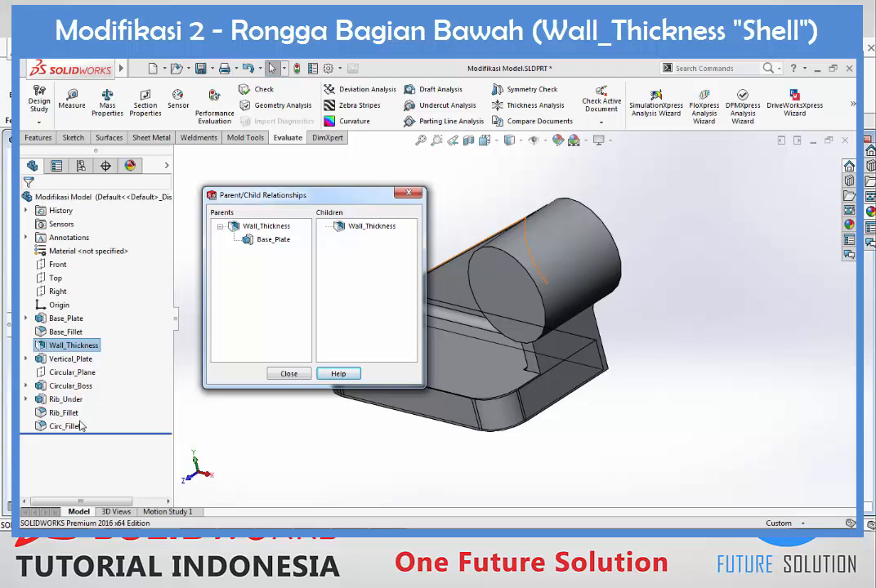
pyautogui.click(290, 375)
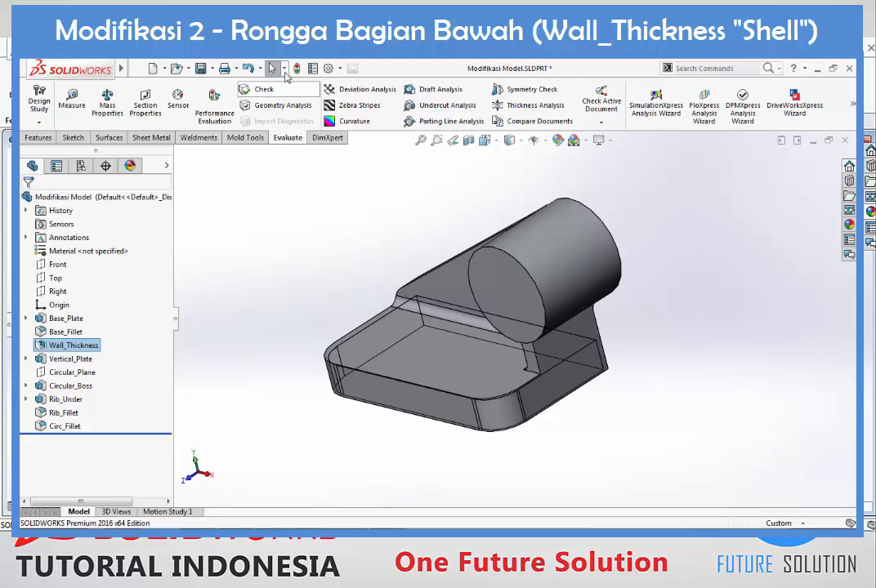
# - Rebuild the part and examine the reordered model around the base and the cylindrical boss
pyautogui.click(296, 70)
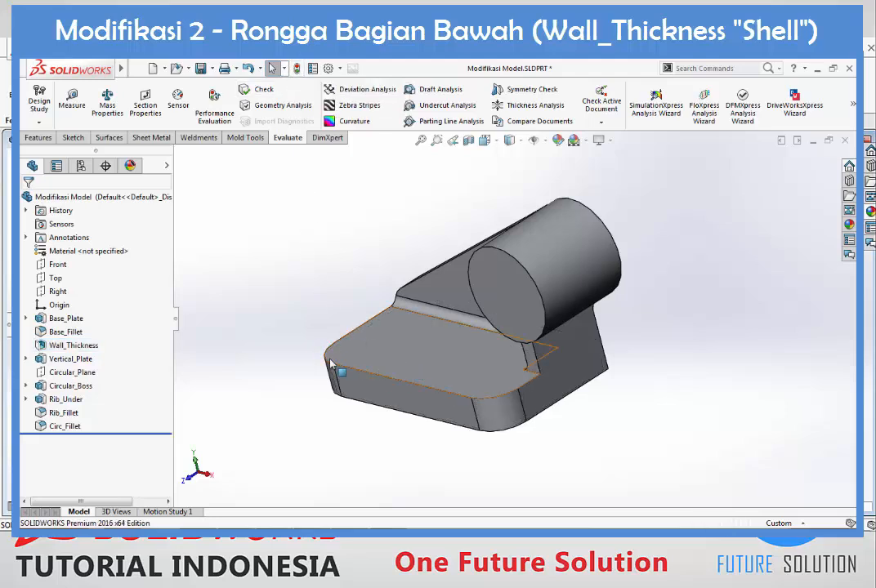
pyautogui.moveTo(531, 430); pyautogui.dragTo(553, 368, button='middle')
pyautogui.scroll(-2, 496, 332)
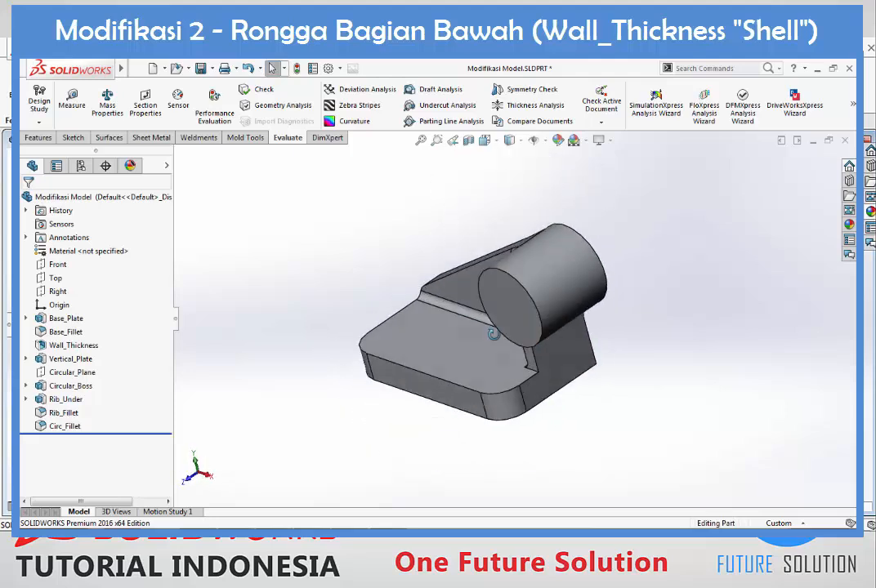
pyautogui.moveTo(493, 333); pyautogui.dragTo(518, 353, button='middle')
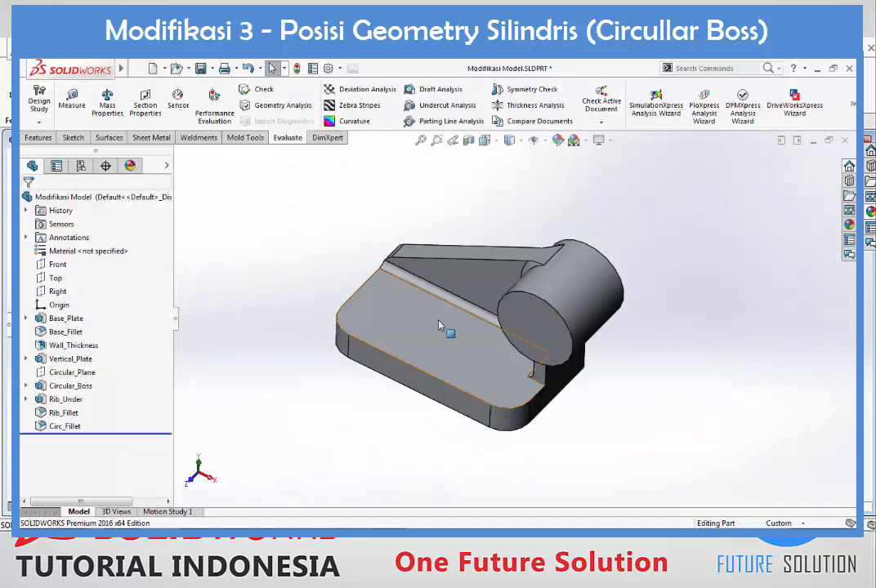
pyautogui.moveTo(571, 336)
pyautogui.mouseDown(button='middle')
pyautogui.moveTo(538, 317)
pyautogui.moveTo(561, 280)
pyautogui.moveTo(565, 331)
pyautogui.moveTo(552, 343)
pyautogui.moveTo(563, 348)
pyautogui.mouseUp(button='middle')
pyautogui.moveTo(553, 293); pyautogui.dragTo(524, 357, button='middle')
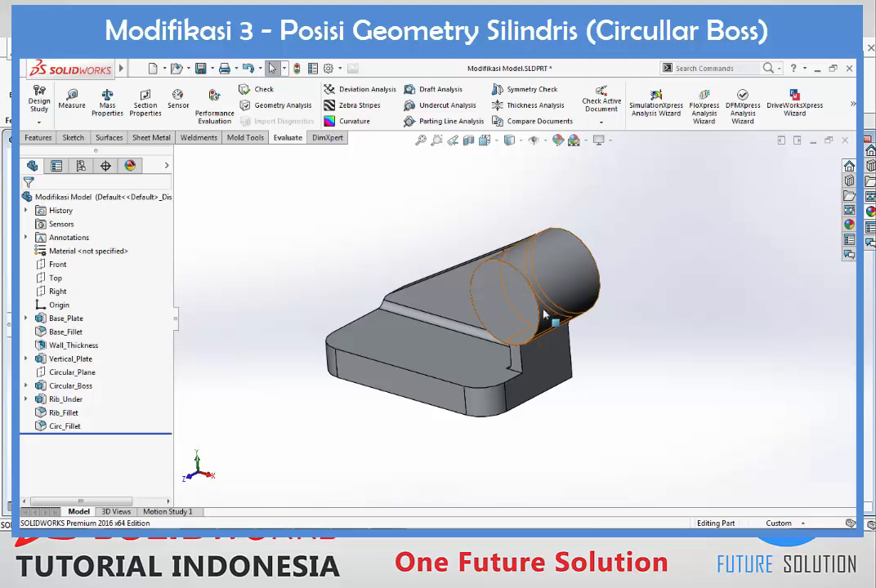
# - Select the front face of Circular_Boss, open the boss's extrusion definition to review its settings, and exit without changes
pyautogui.click(506, 284)
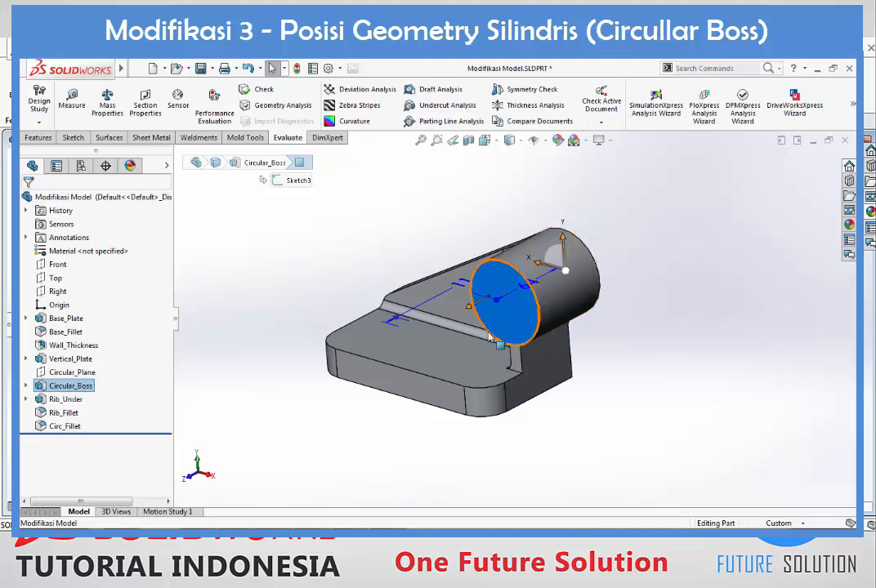
pyautogui.rightClick(83, 393)
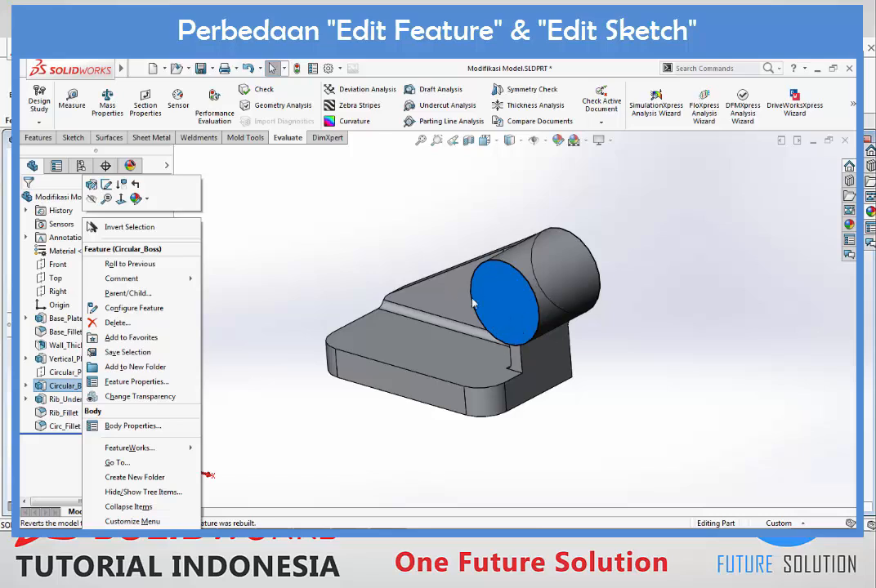
pyautogui.click(91, 186)
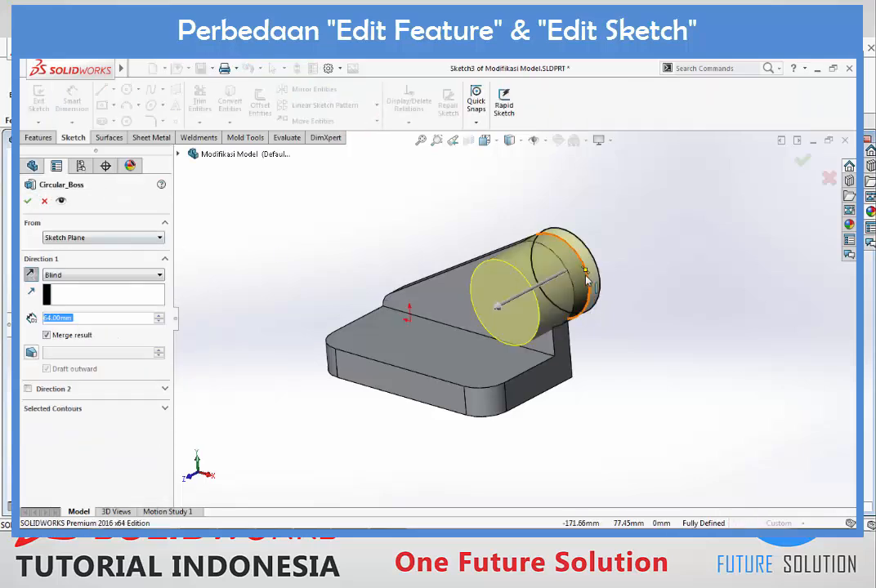
pyautogui.click(44, 201)
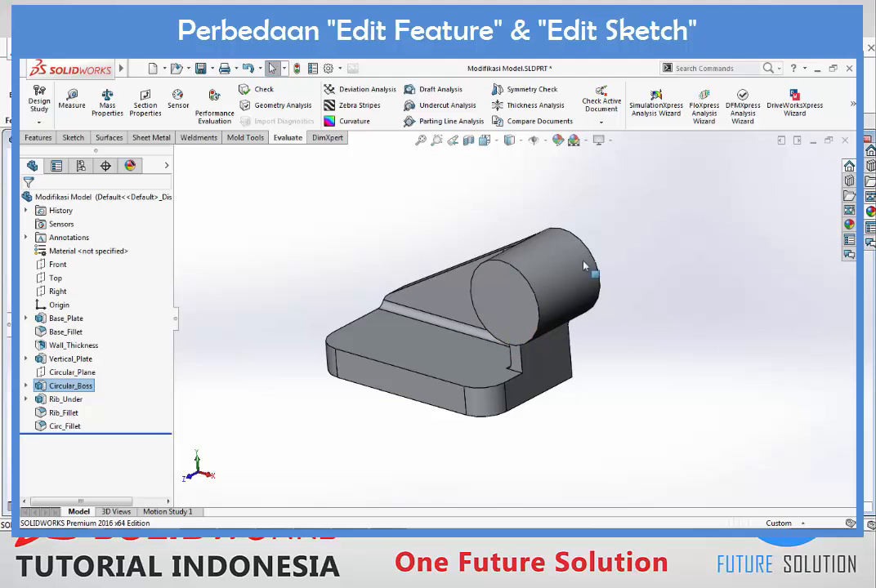
# - Open Circular_Boss's profile sketch for editing and orient the view normal to the sketch plane
pyautogui.rightClick(87, 391)
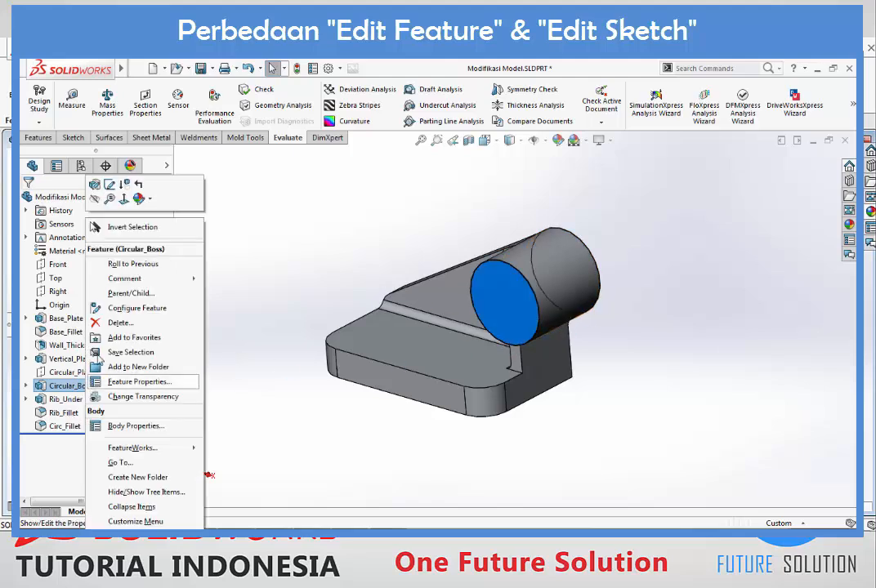
pyautogui.click(111, 186)
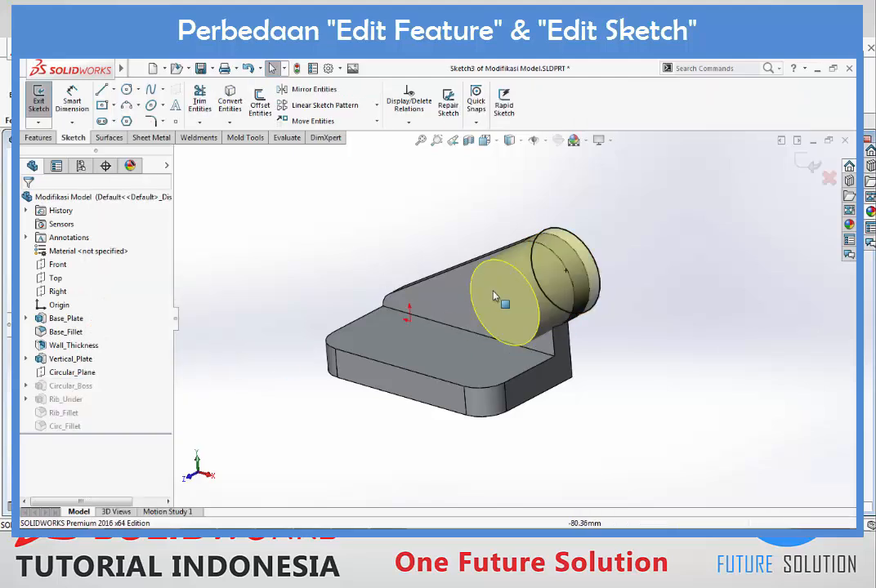
pyautogui.hotkey('ctrl', '8')
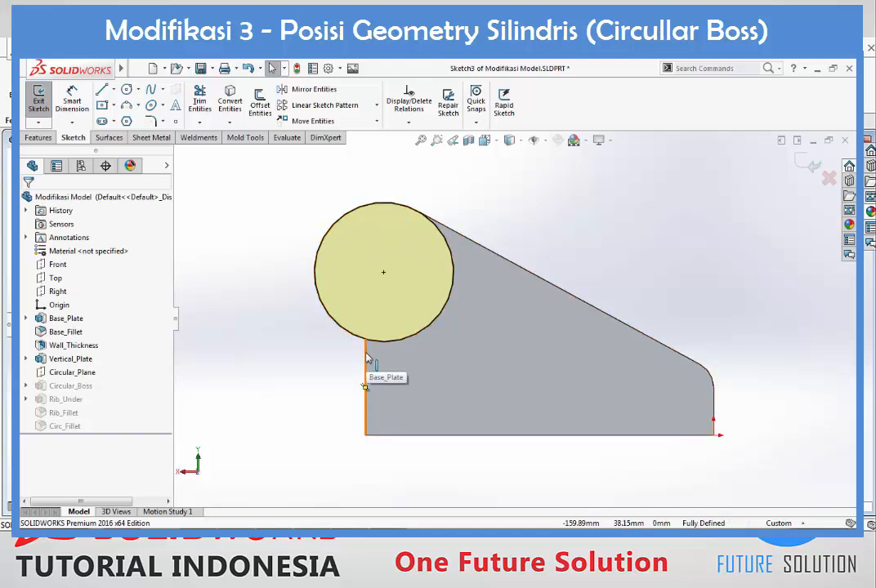
# - Try to make the boss circle tangent to the vertical plate edge below it, and delete that tangent relation
pyautogui.click(317, 266)
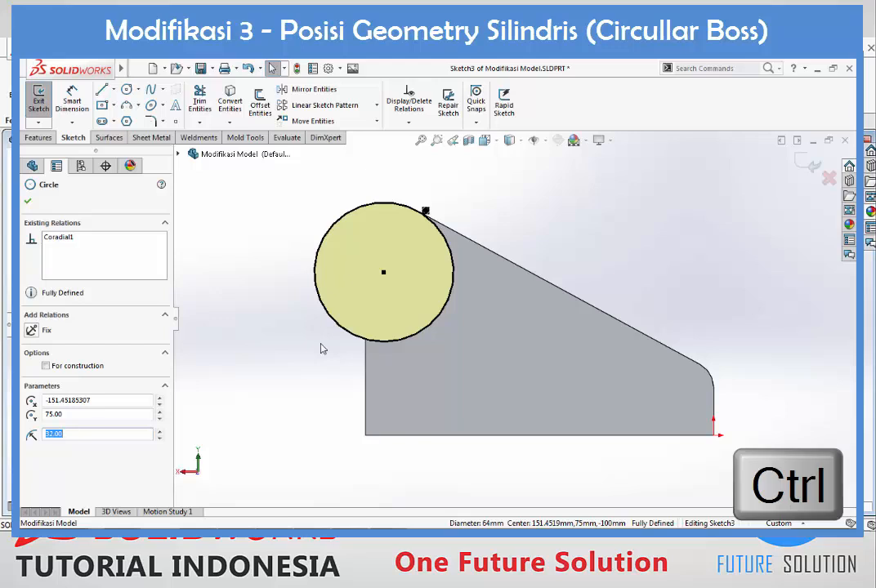
pyautogui.keyDown('ctrl'); pyautogui.click(366, 351); pyautogui.keyUp('ctrl')
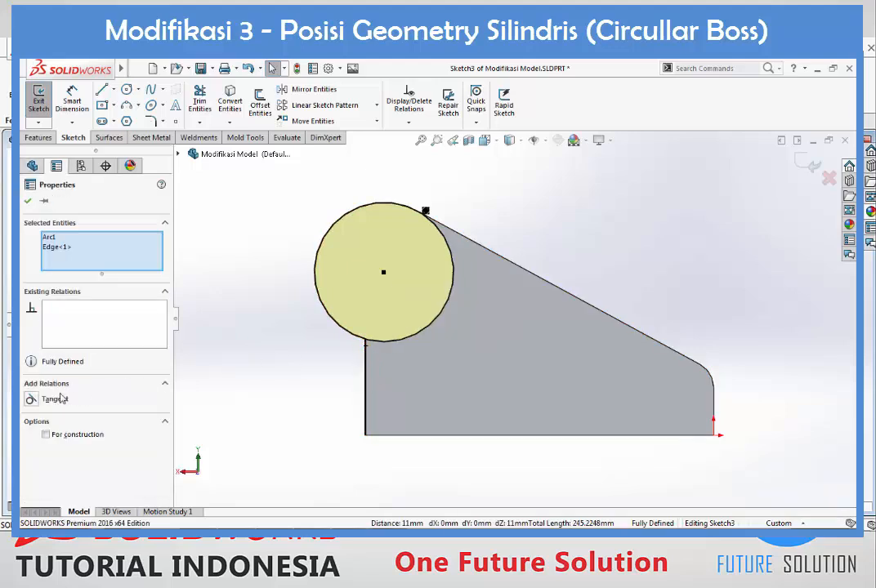
pyautogui.click(31, 399)
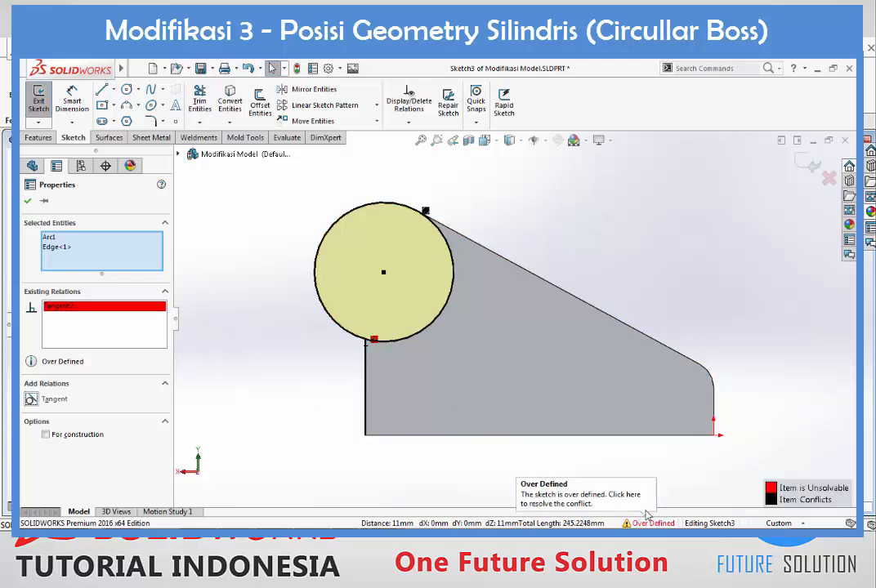
pyautogui.click(27, 201)
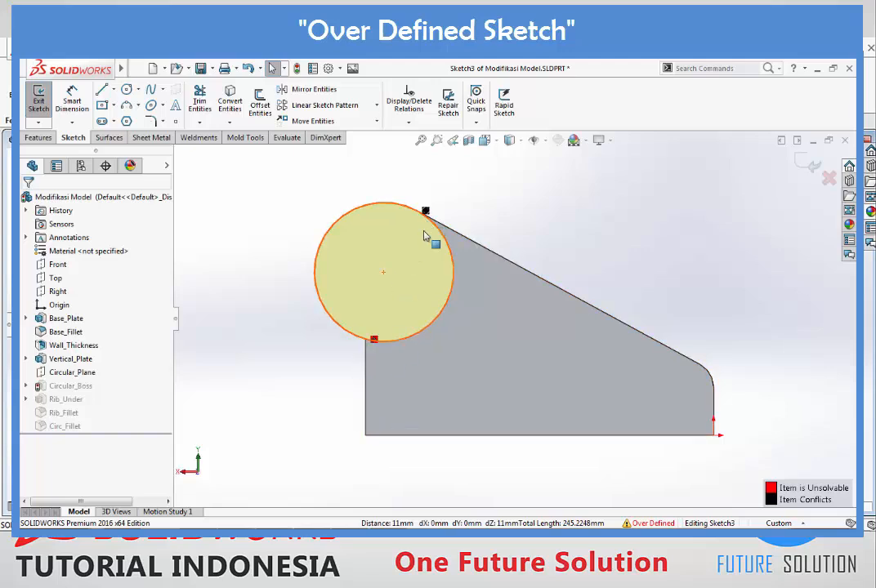
pyautogui.click(374, 342)
pyautogui.press('Delete')
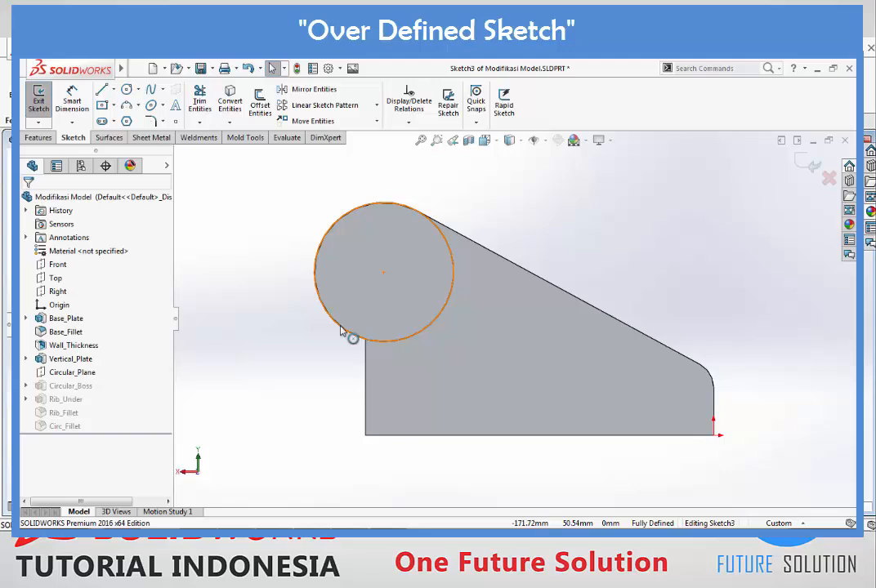
# - Add a tangent relation between the boss's sketch circle and the plate's vertical outer edge again
pyautogui.click(316, 275)
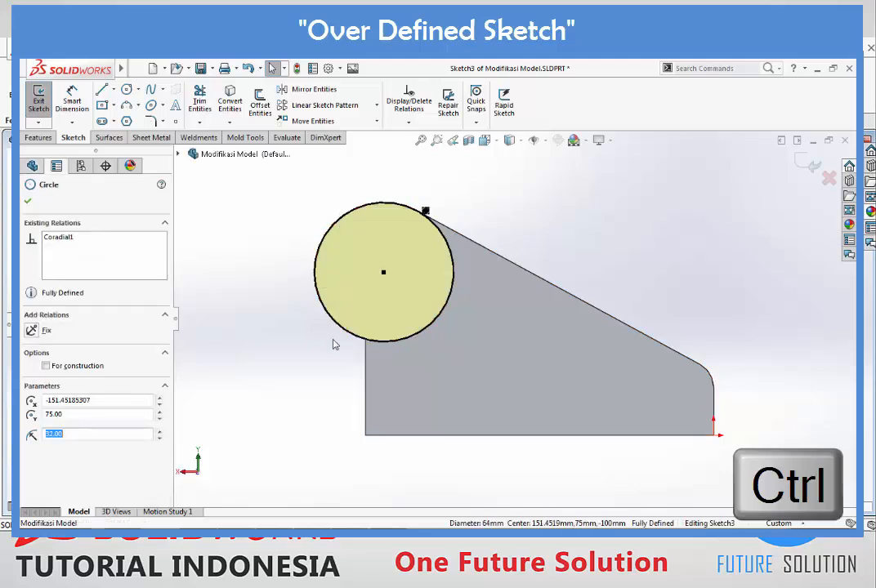
pyautogui.keyDown('ctrl'); pyautogui.click(365, 350); pyautogui.keyUp('ctrl')
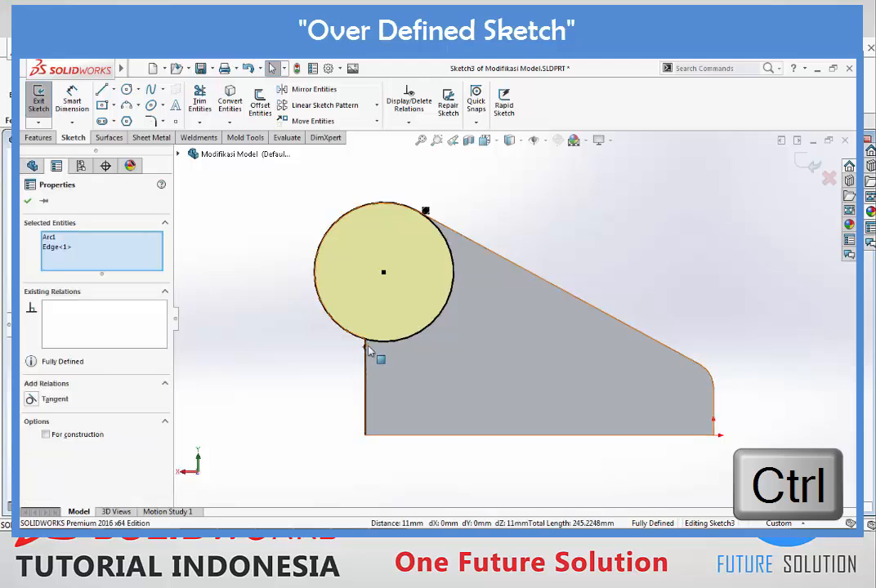
pyautogui.click(53, 398)
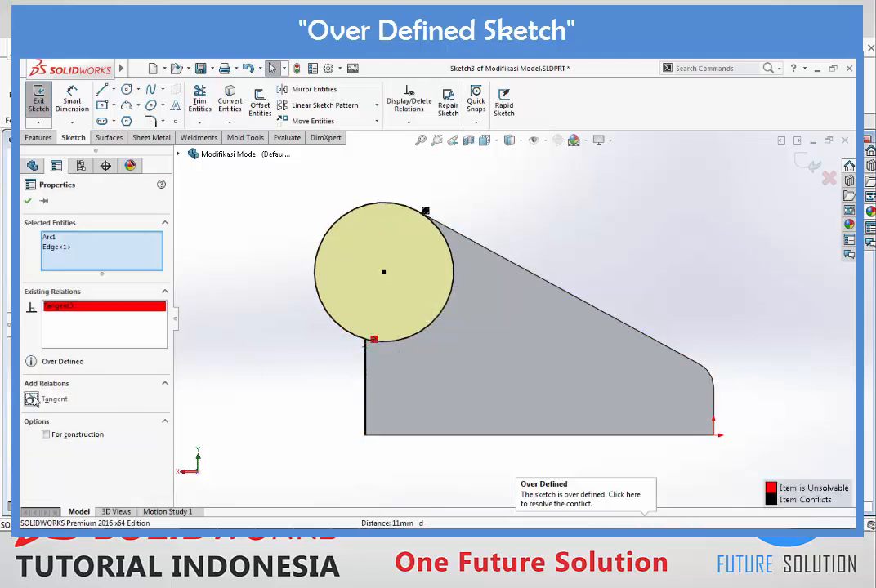
pyautogui.click(29, 200)
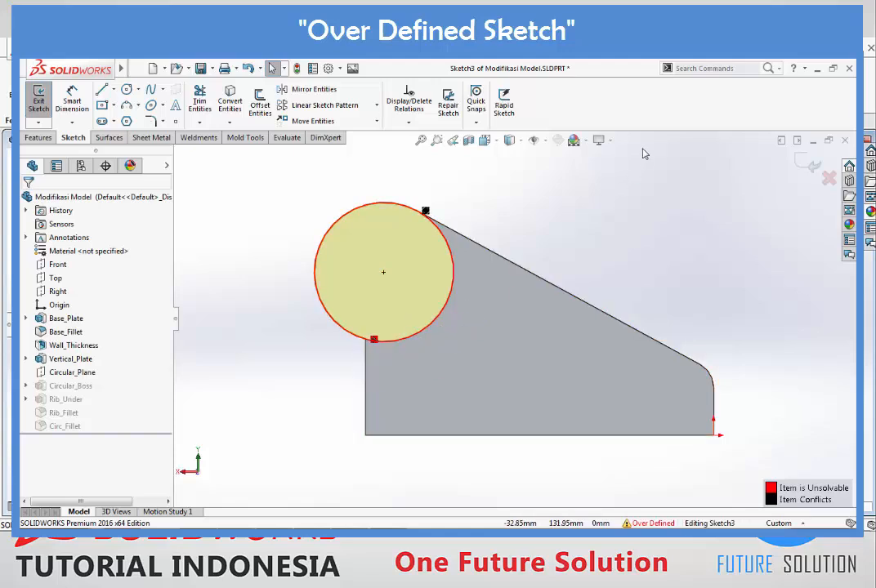
# - Diagnose the over-defined boss sketch with SketchXpert, compare the proposed solutions, and cancel without accepting any of them
pyautogui.click(685, 68)
pyautogui.write('sk')
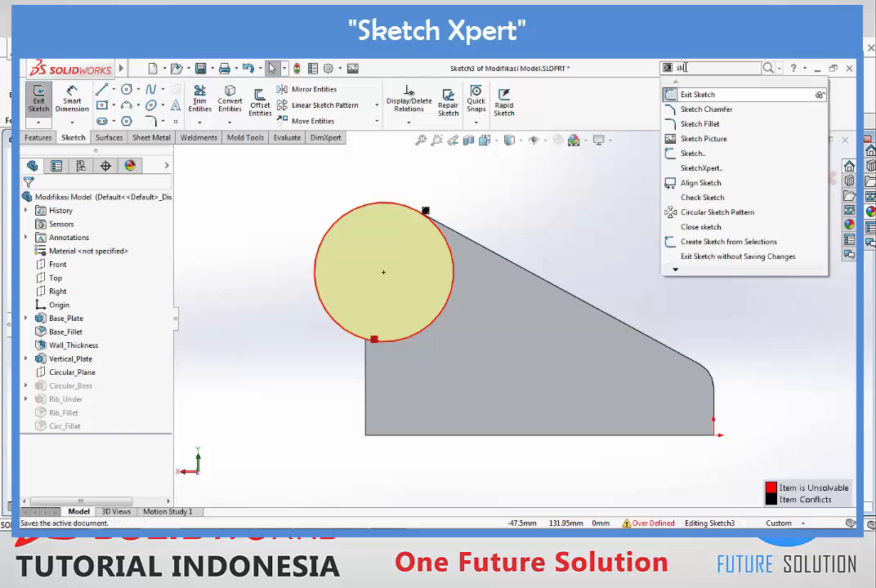
pyautogui.click(698, 168)
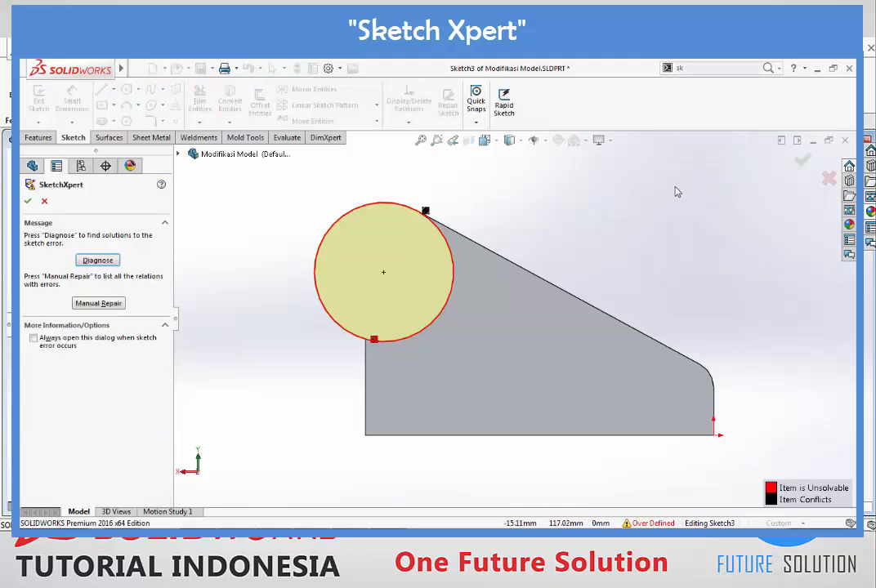
pyautogui.click(99, 260)
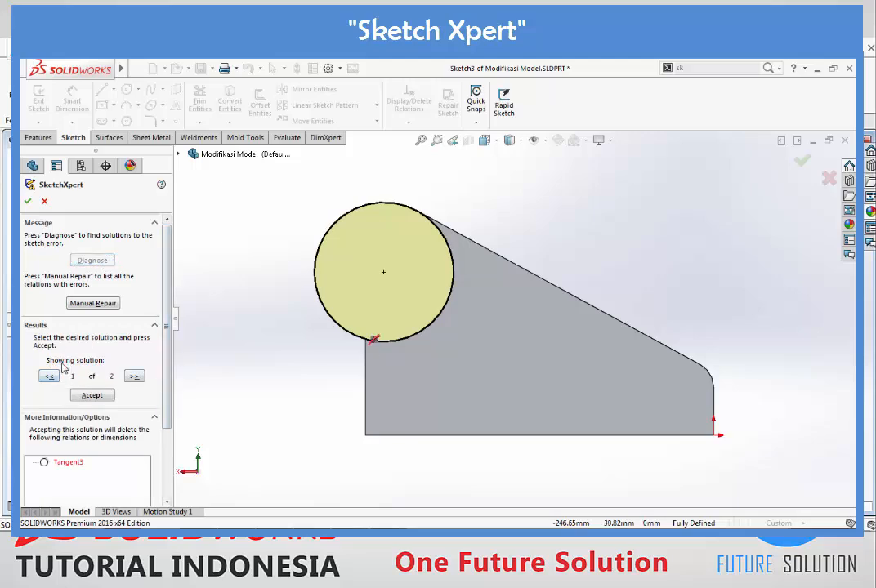
pyautogui.click(134, 377)
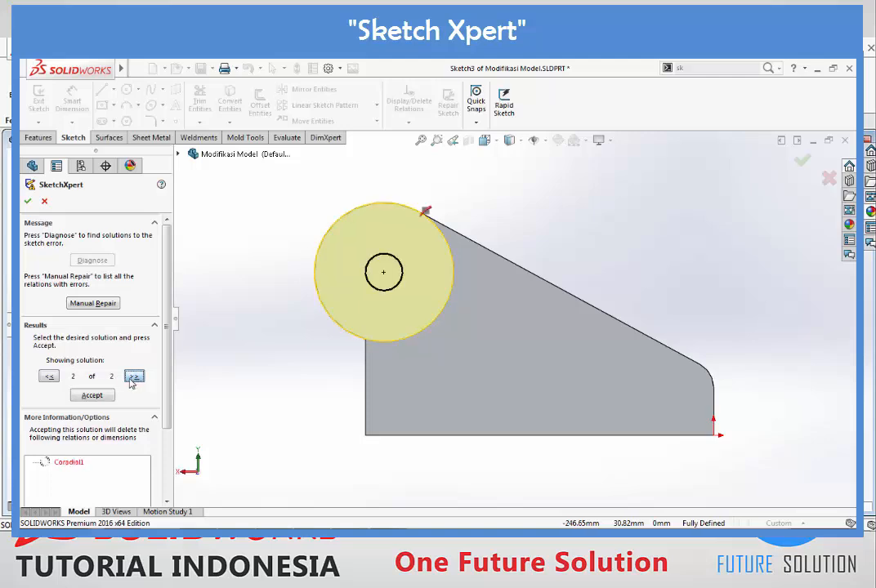
pyautogui.click(49, 376)
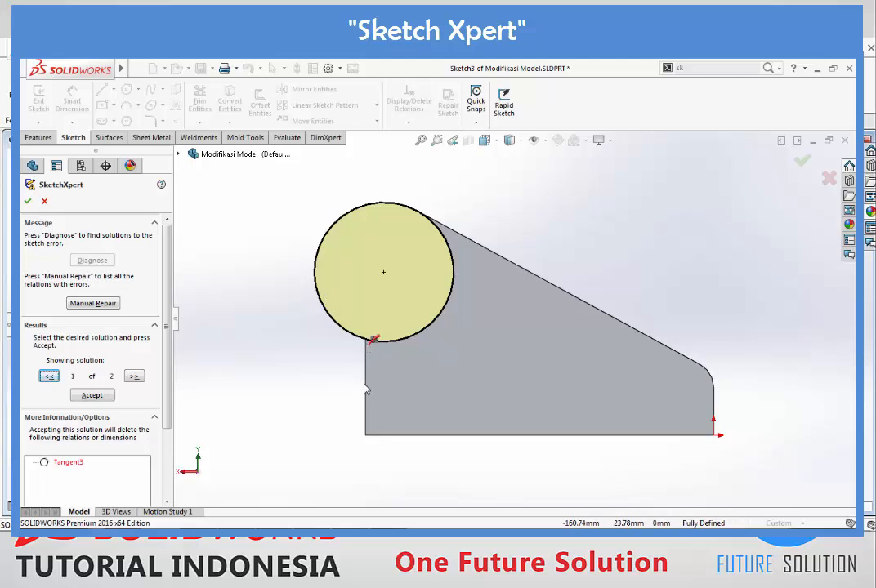
pyautogui.click(133, 377)
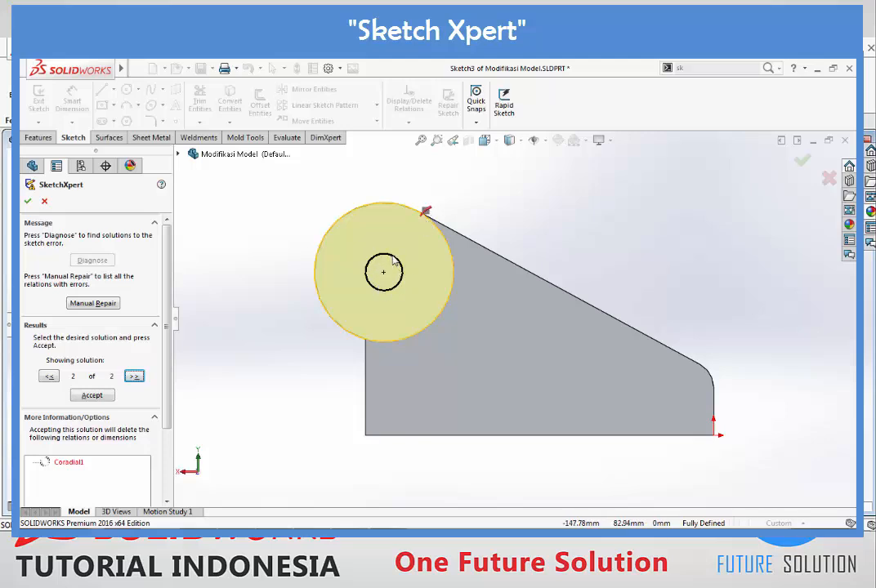
pyautogui.click(44, 202)
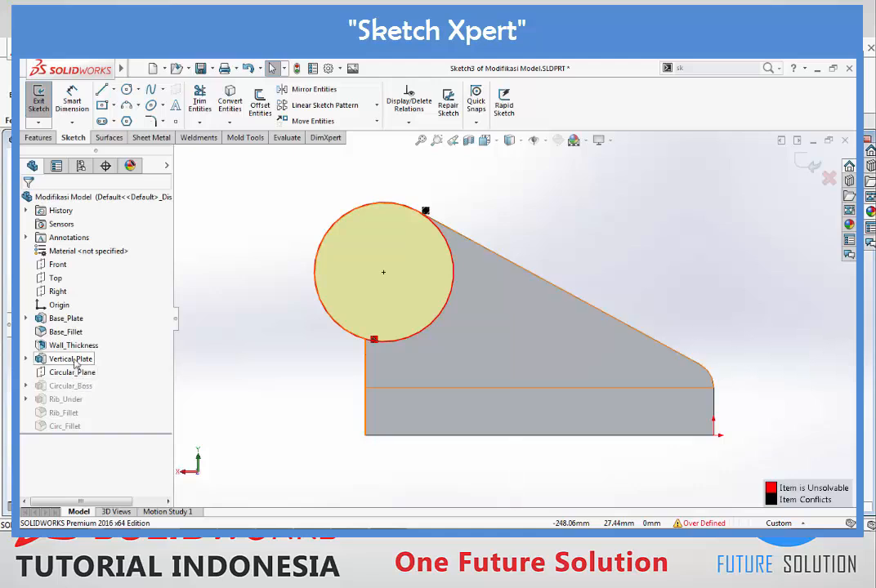
# - Delete the tangent relation between the boss's sketch circle and the plate's vertical edge, and exit the sketch
pyautogui.click(374, 340)
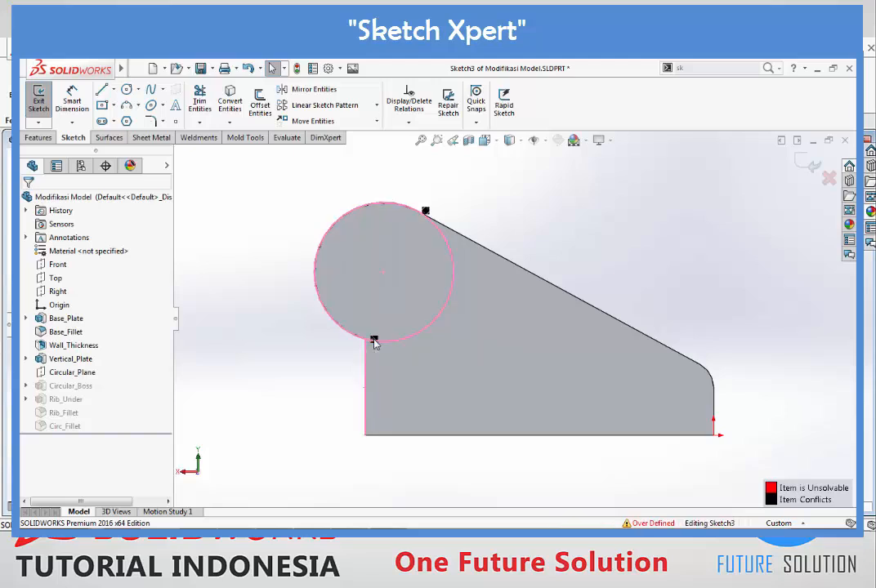
pyautogui.press('Delete')
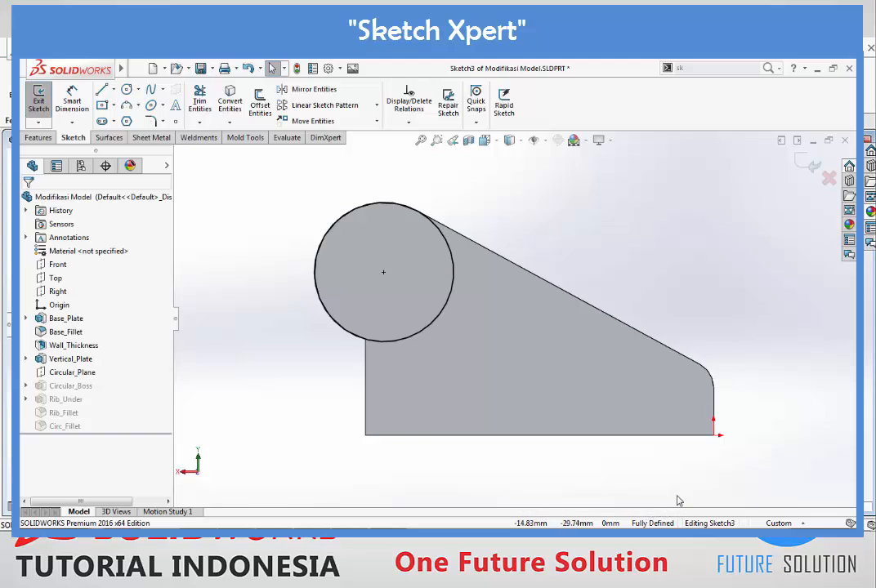
pyautogui.click(806, 163)
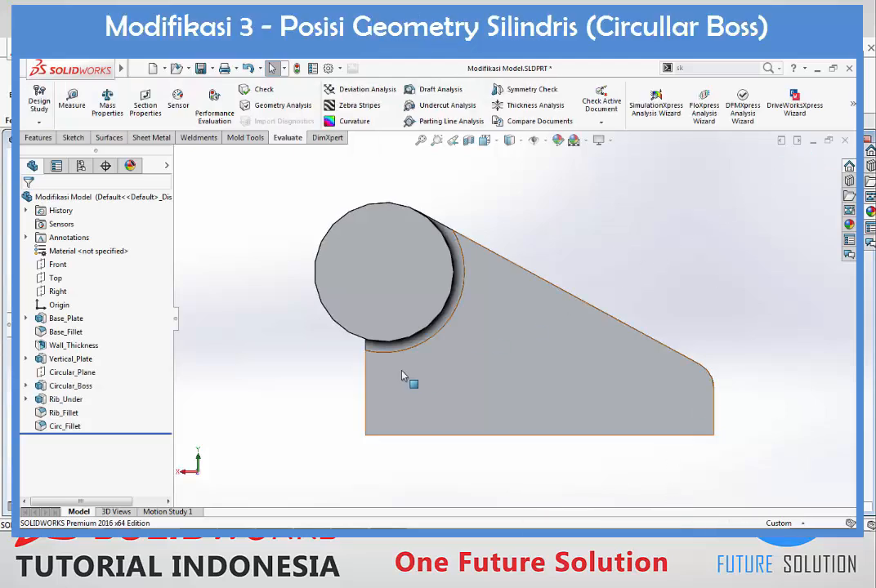
# - Examine Circular_Boss's parent/child relationships, highlighting its parents Sketch3, Circular_Plane, Base_Plate and Vertical_Plate in the model, and close the list
pyautogui.rightClick(78, 390)
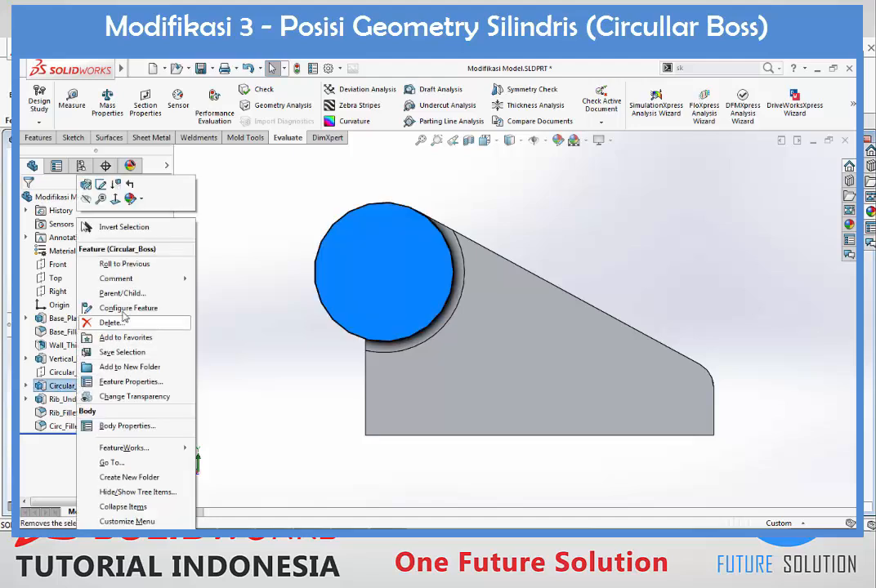
pyautogui.click(122, 292)
pyautogui.click(362, 225)
pyautogui.moveTo(294, 194); pyautogui.dragTo(200, 179)
pyautogui.click(175, 223)
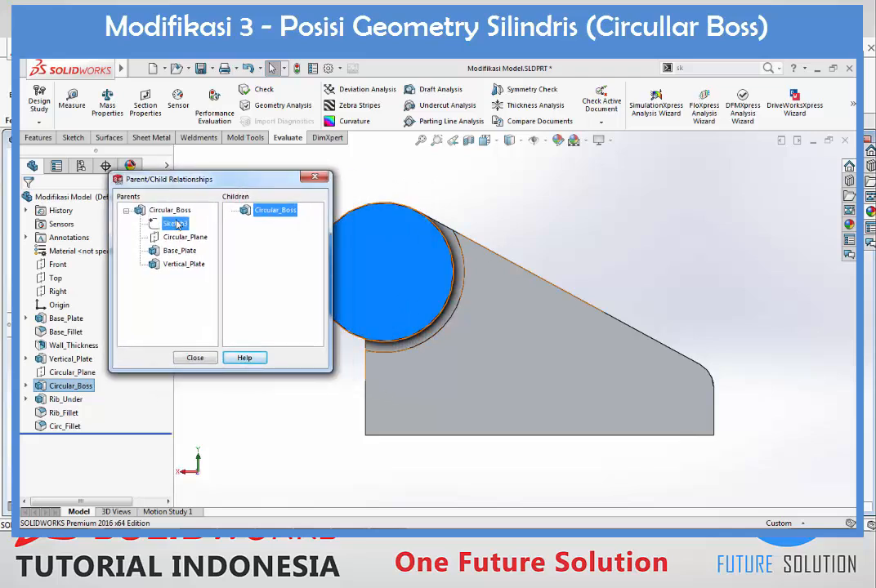
pyautogui.keyDown('ctrl'); pyautogui.click(180, 238); pyautogui.keyUp('ctrl')
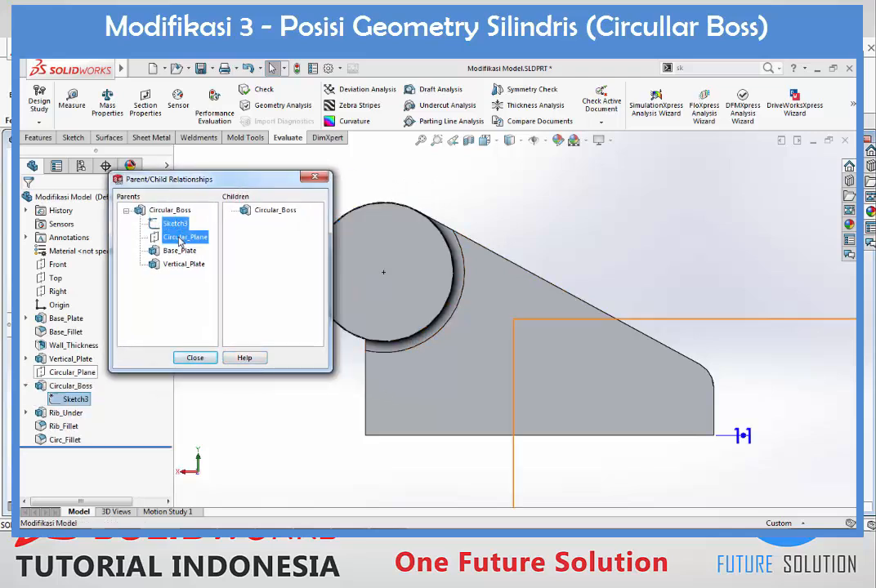
pyautogui.click(179, 238)
pyautogui.click(178, 250)
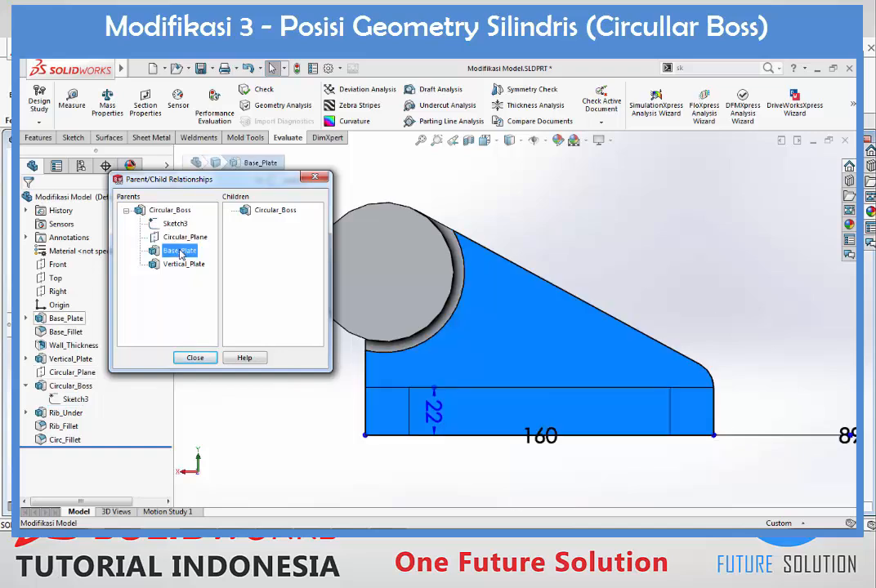
pyautogui.click(183, 264)
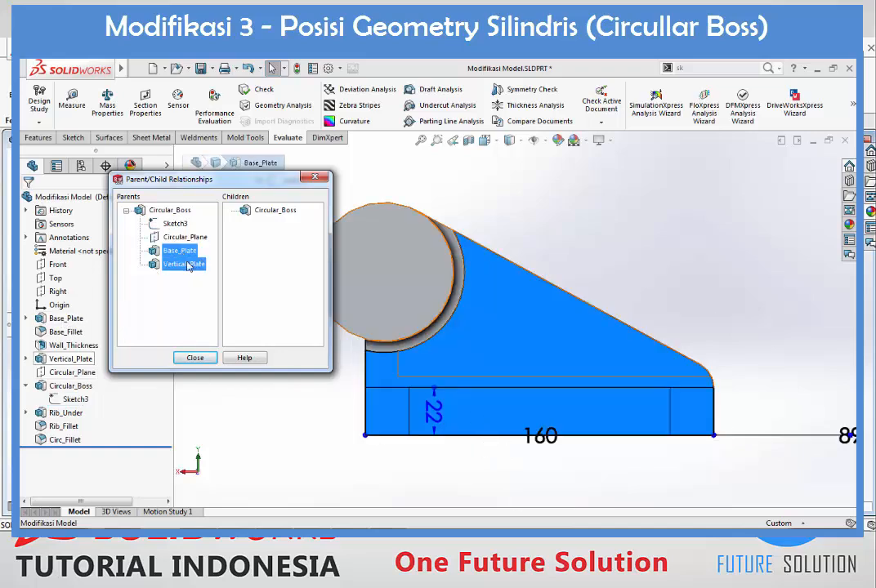
pyautogui.moveTo(196, 179); pyautogui.dragTo(94, 163)
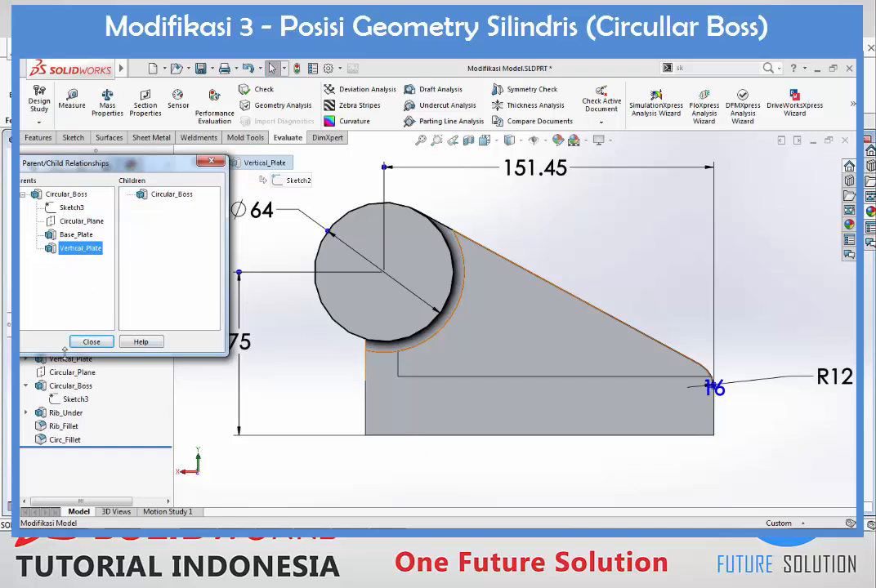
pyautogui.click(89, 342)
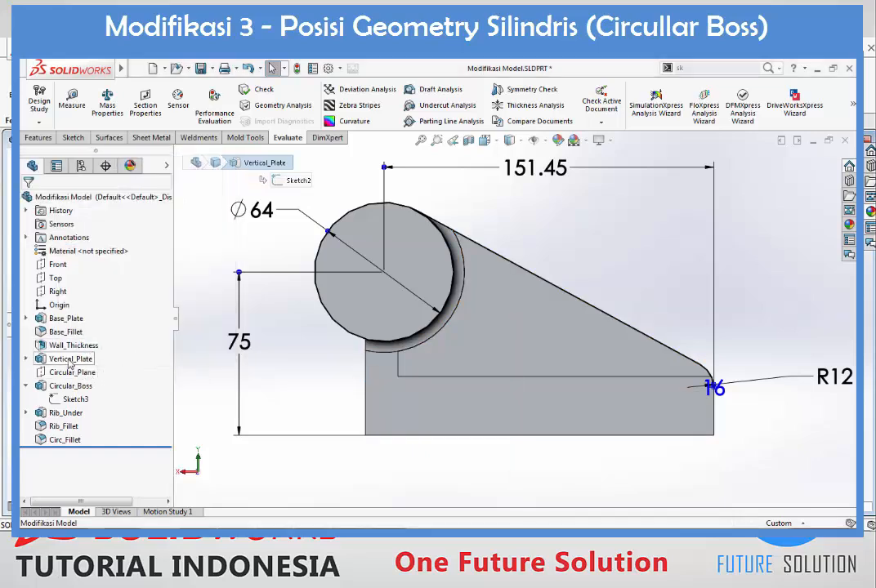
# - Open Vertical_Plate's profile sketch for editing and add a tangent relation between its 64 mm diameter arc and the short vertical line
pyautogui.rightClick(70, 362)
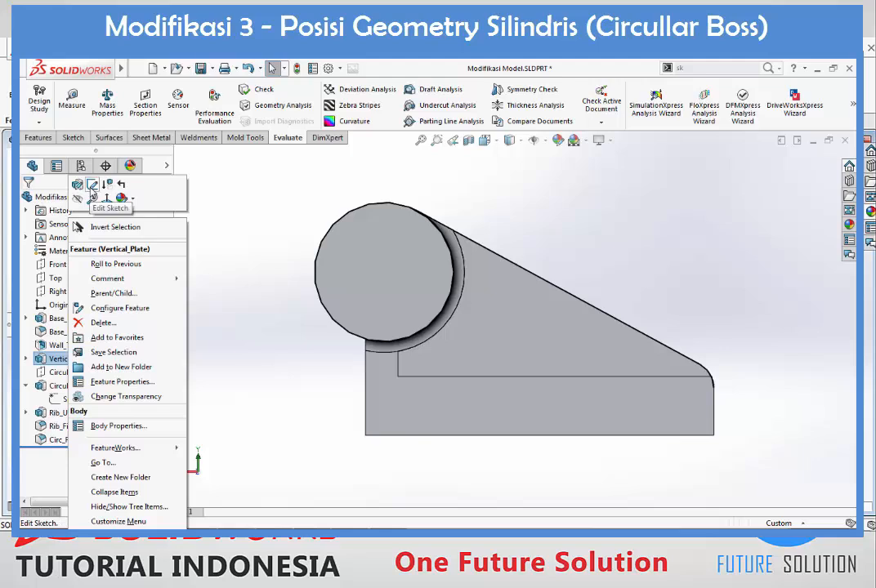
pyautogui.click(91, 185)
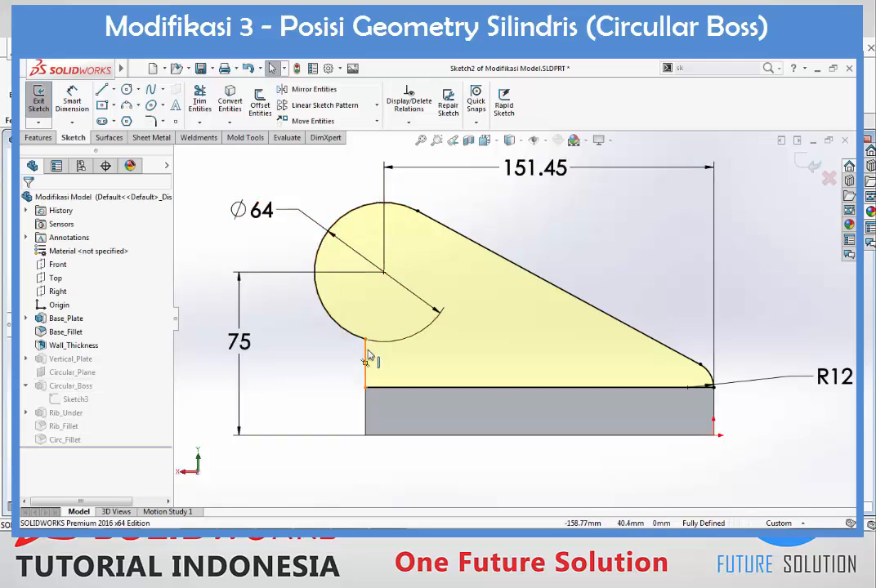
pyautogui.click(315, 292)
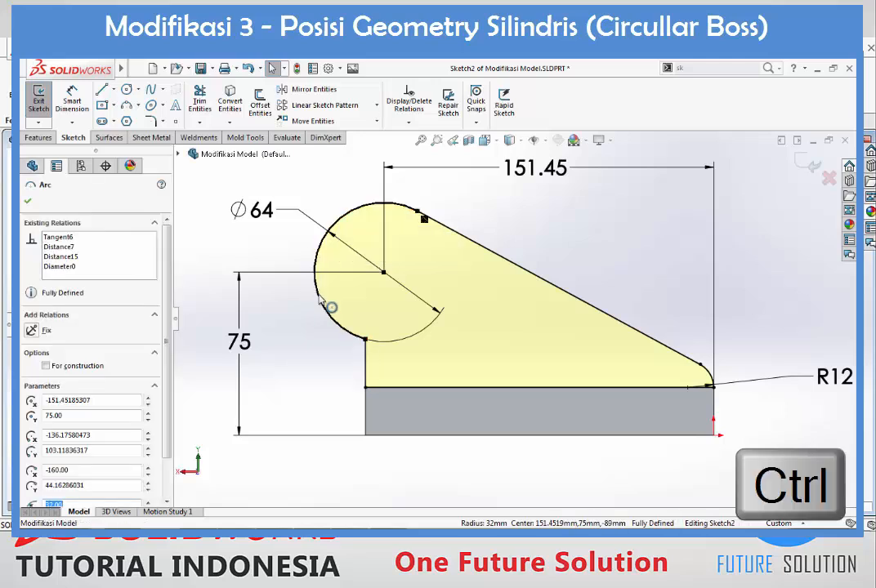
pyautogui.keyDown('ctrl'); pyautogui.click(365, 360); pyautogui.keyUp('ctrl')
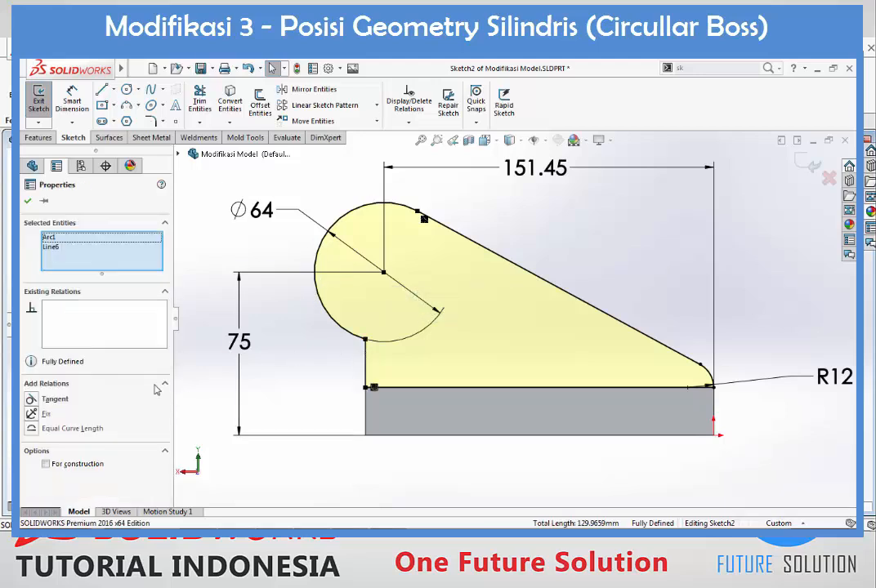
pyautogui.click(32, 400)
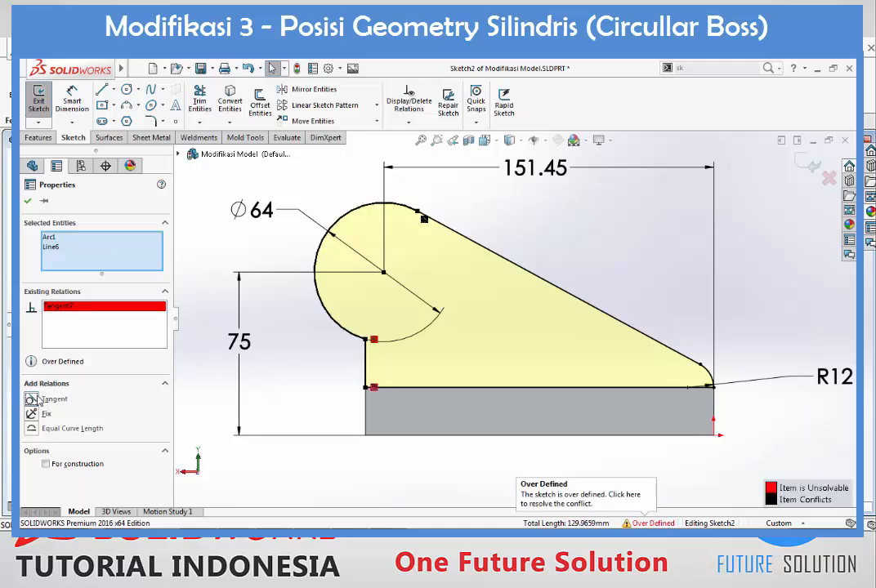
pyautogui.press('Escape')
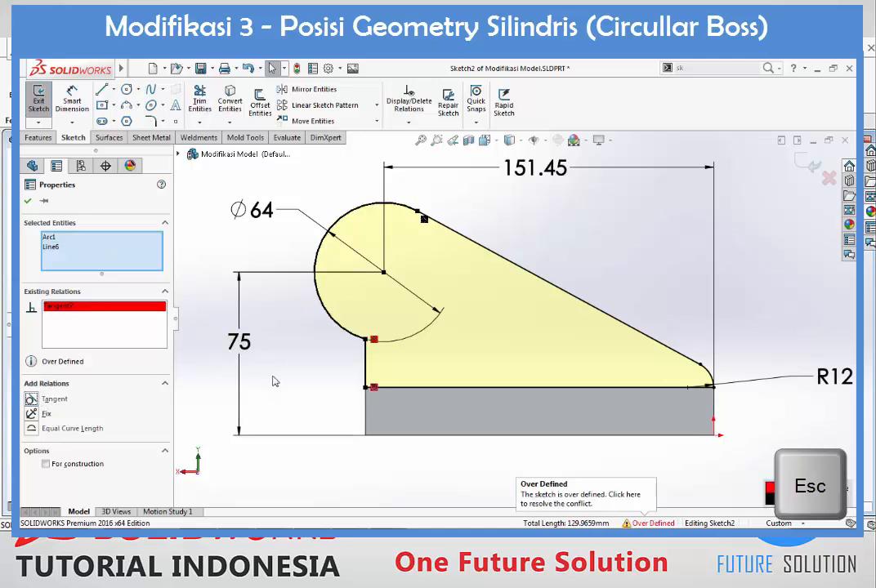
pyautogui.press('Escape')
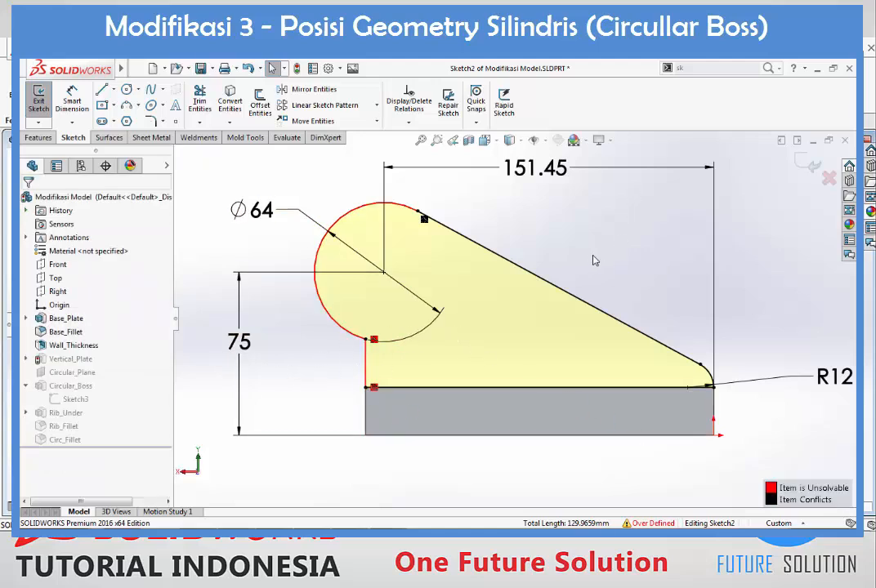
# - Diagnose the over-defined Vertical_Plate sketch with SketchXpert and review each proposed solution
pyautogui.click(696, 68)
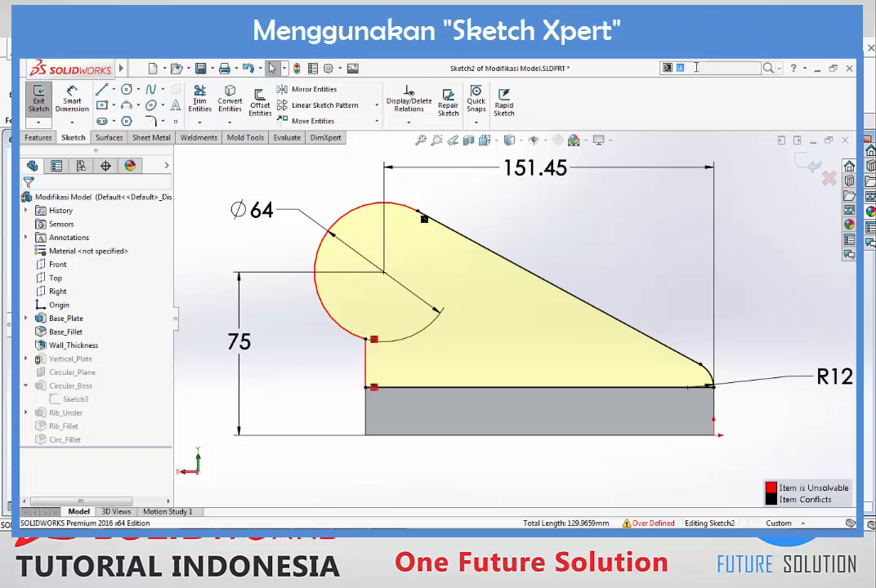
pyautogui.write('sk')
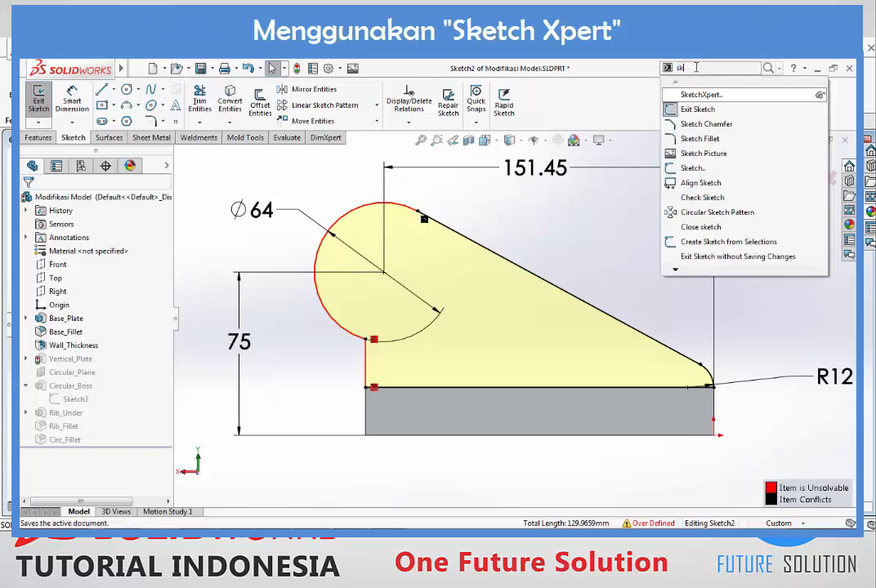
pyautogui.click(693, 95)
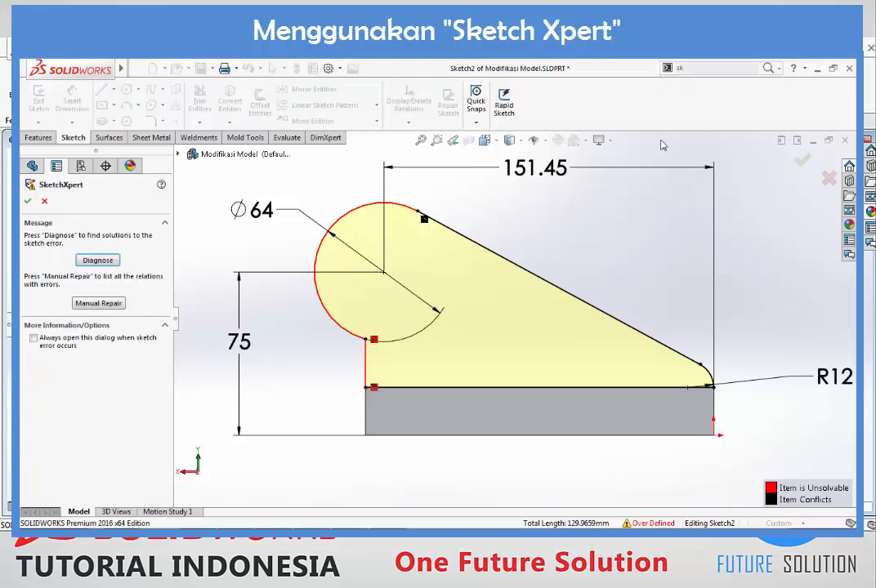
pyautogui.click(97, 260)
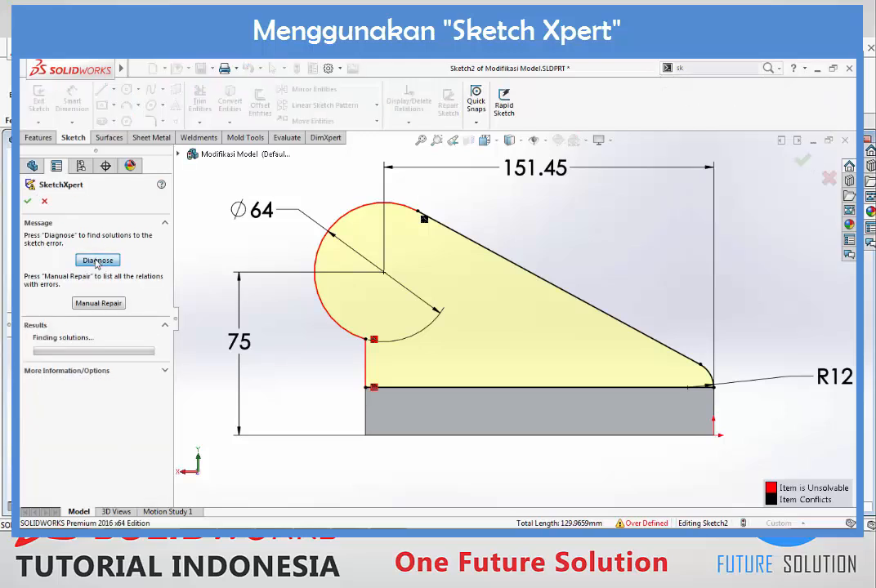
pyautogui.click(49, 376)
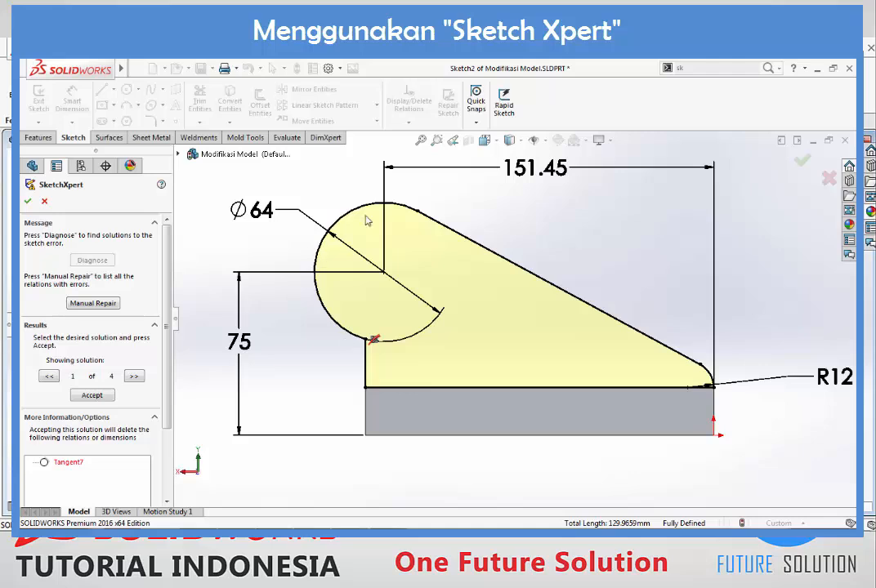
pyautogui.click(134, 377)
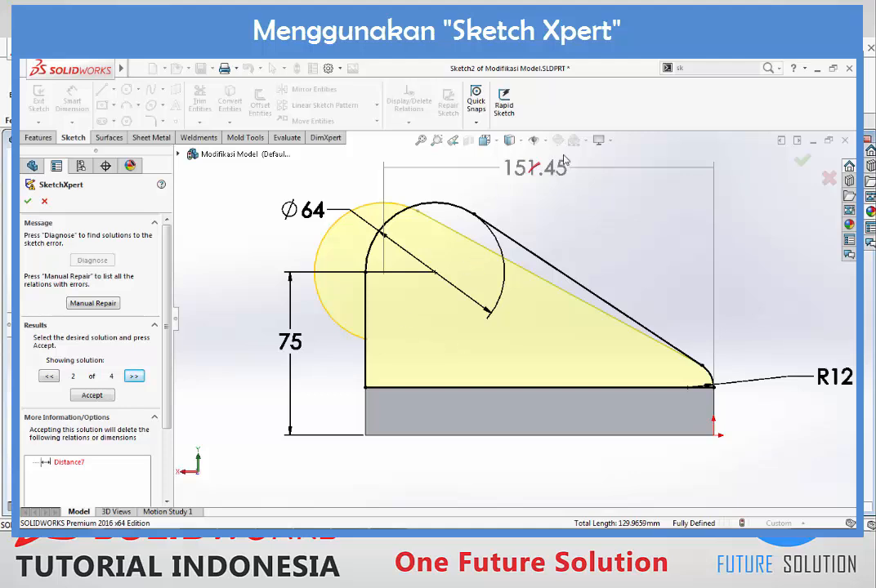
pyautogui.click(134, 377)
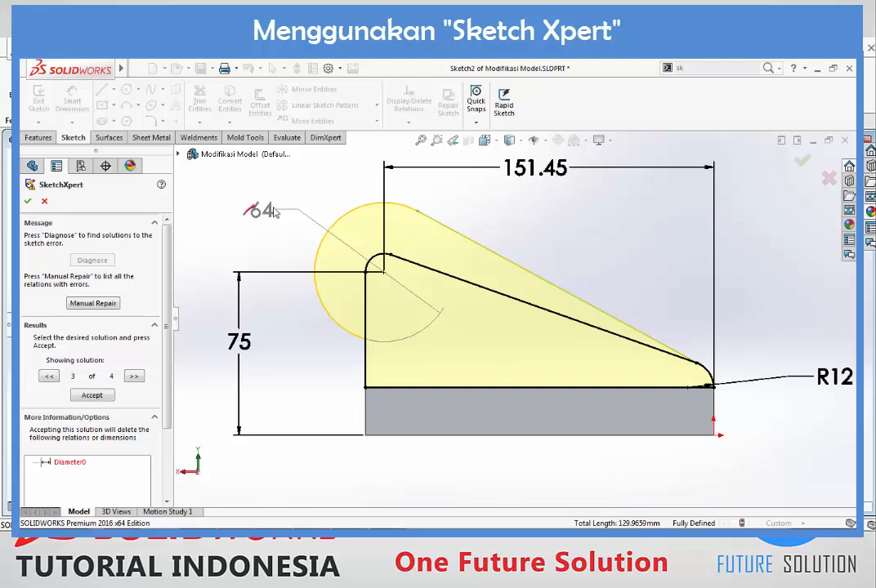
pyautogui.click(134, 377)
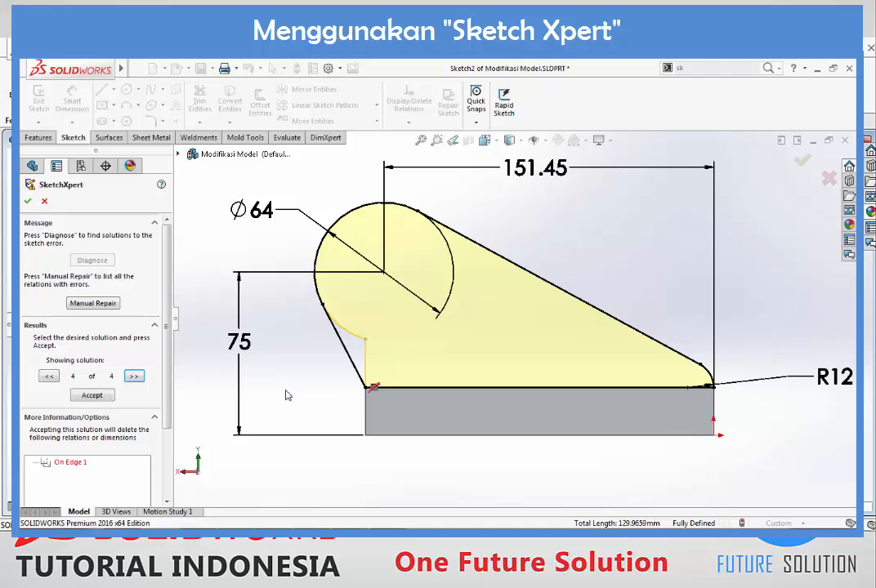
# - Accept the SketchXpert solution that deletes the 151.45 mm horizontal dimension (Distance7), and finish the repair
pyautogui.click(50, 377)
pyautogui.click(49, 377)
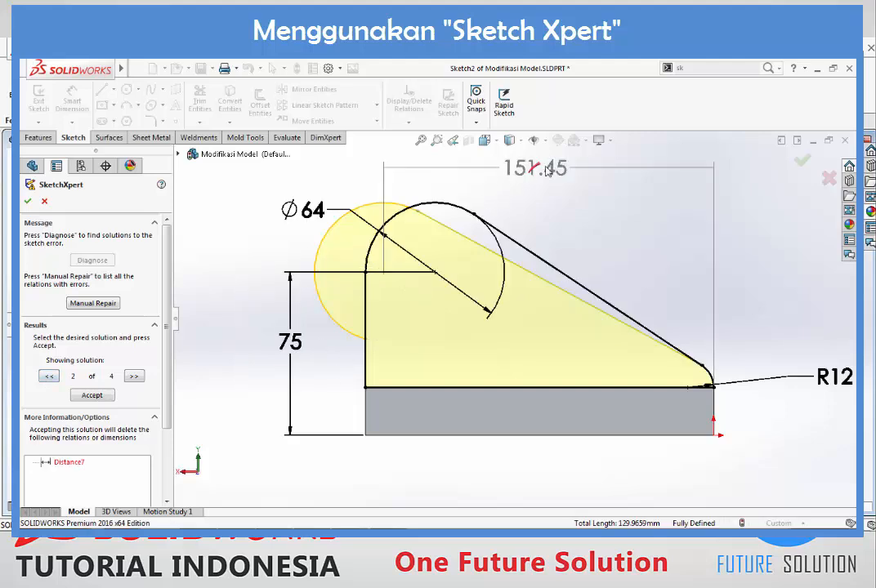
pyautogui.click(92, 395)
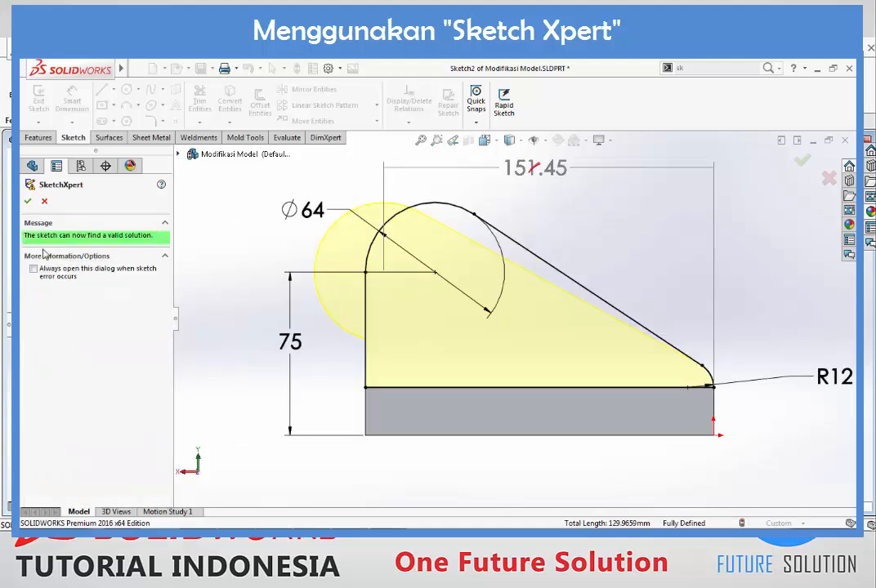
pyautogui.click(27, 201)
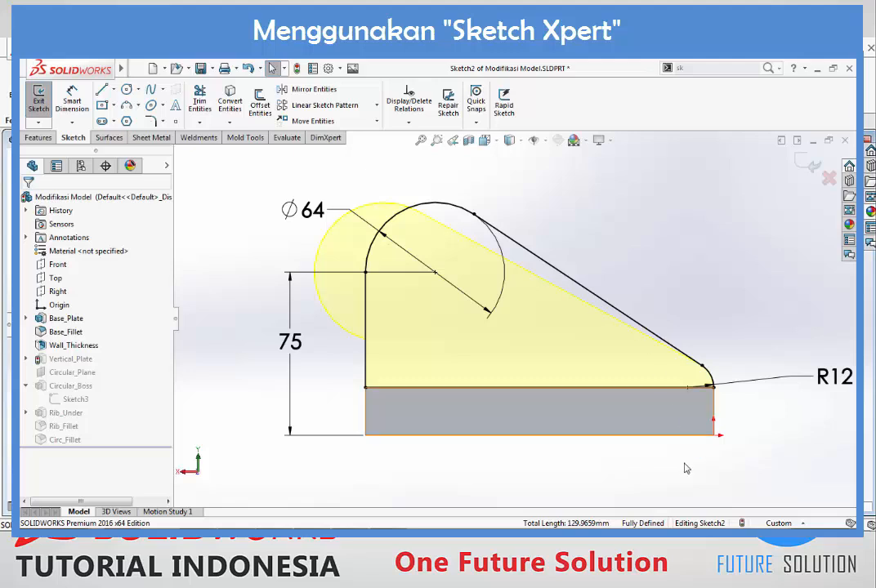
# - Exit the Vertical_Plate profile sketch to rebuild the part, and select the Rib_Under face below the circular boss
pyautogui.click(807, 167)
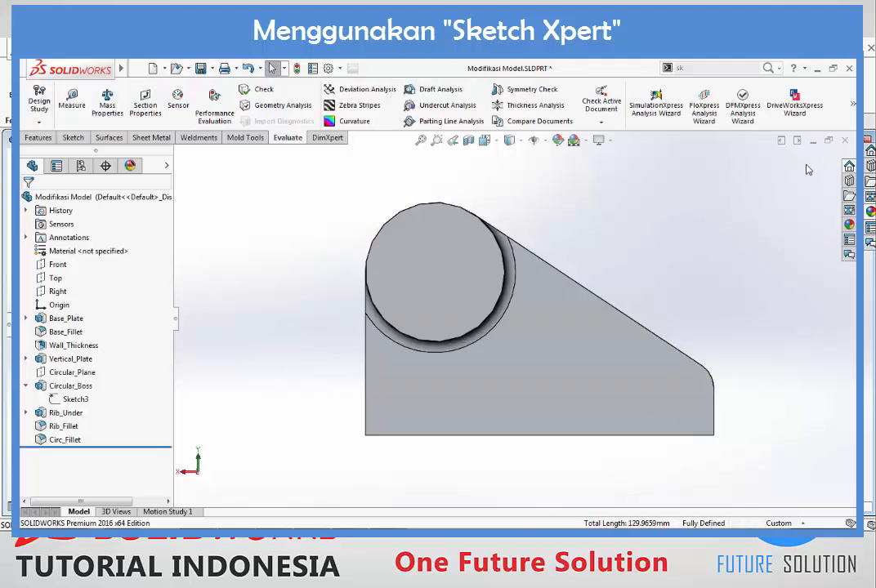
pyautogui.moveTo(546, 275); pyautogui.dragTo(672, 282, button='middle')
pyautogui.scroll(3, 666, 294)
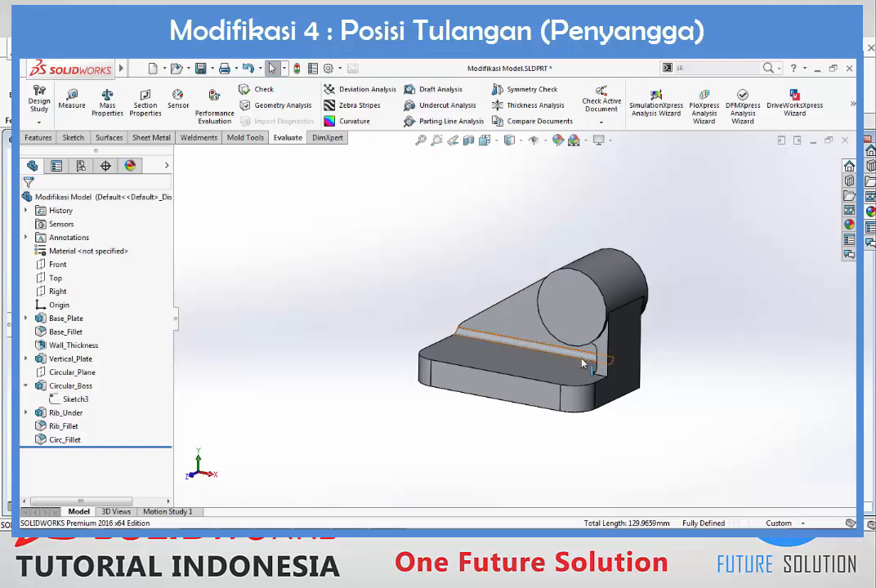
pyautogui.scroll(-5, 564, 347)
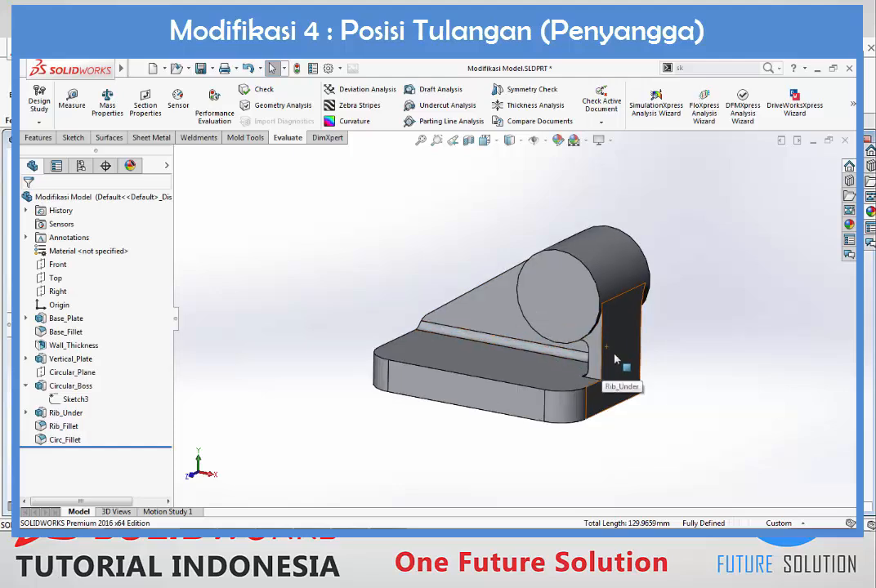
pyautogui.click(563, 343)
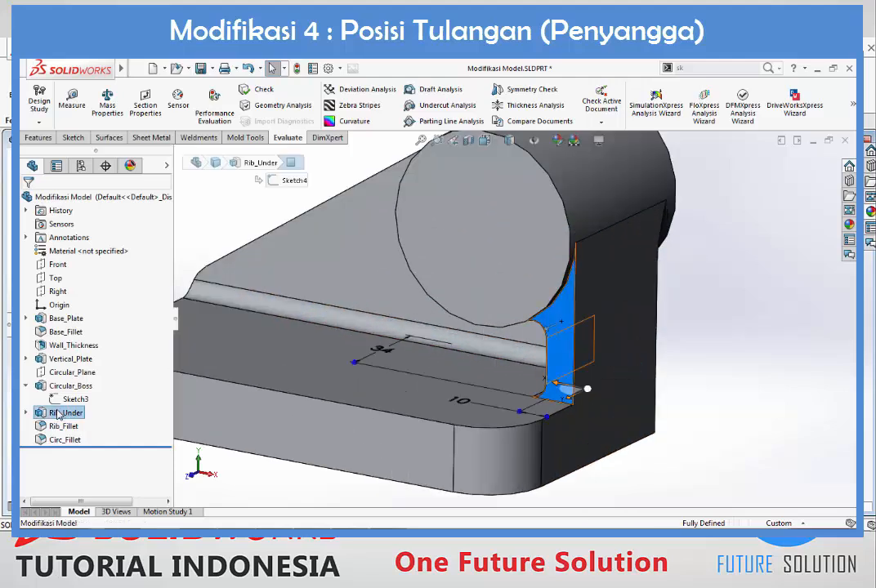
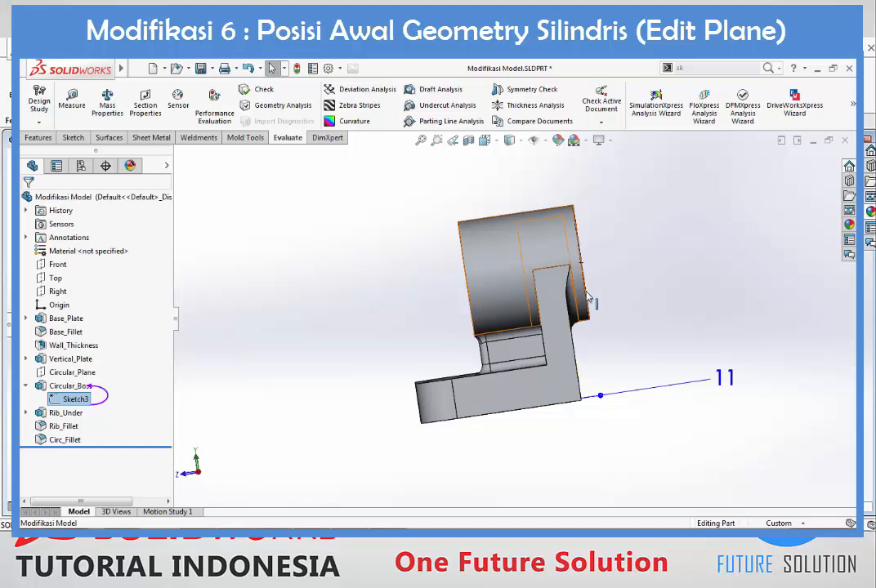
# - Examine the parent/child relationships of Circular_Boss's Sketch3, highlighting Circular_Plane, Base_Plate and Vertical_Plate, and close the list
pyautogui.scroll(3, 577, 330)
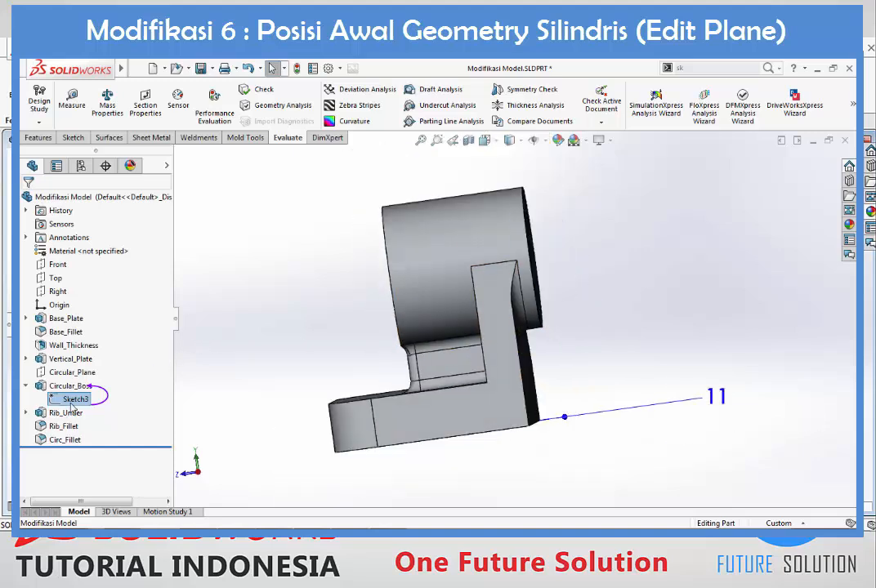
pyautogui.rightClick(71, 405)
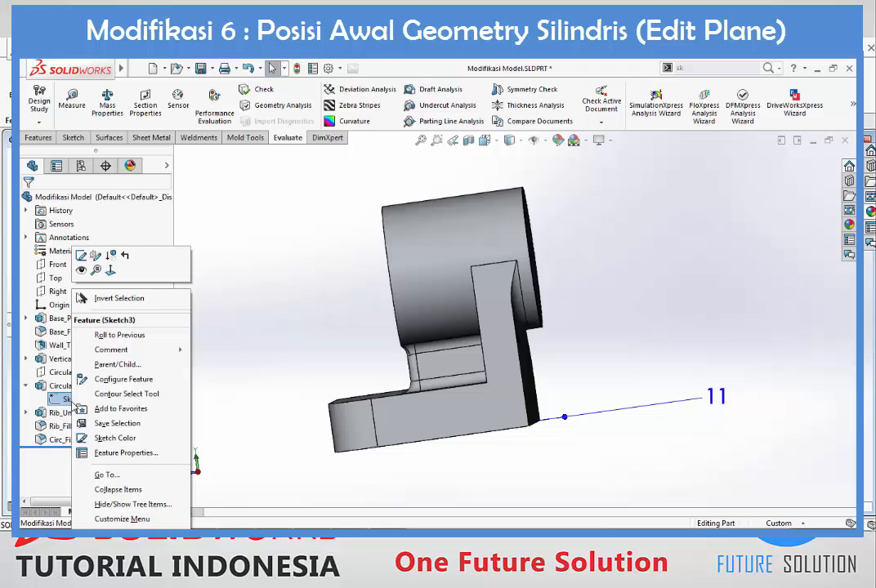
pyautogui.click(146, 365)
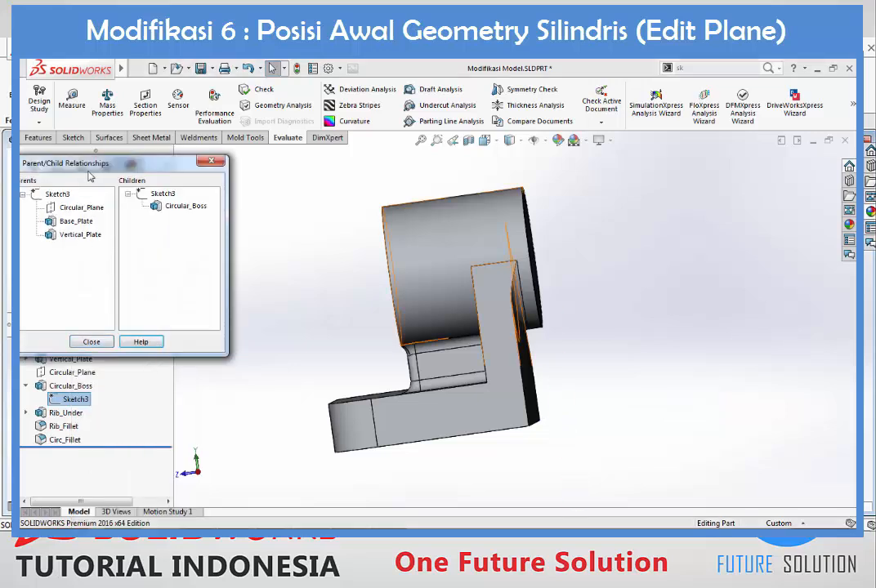
pyautogui.click(65, 206)
pyautogui.click(73, 221)
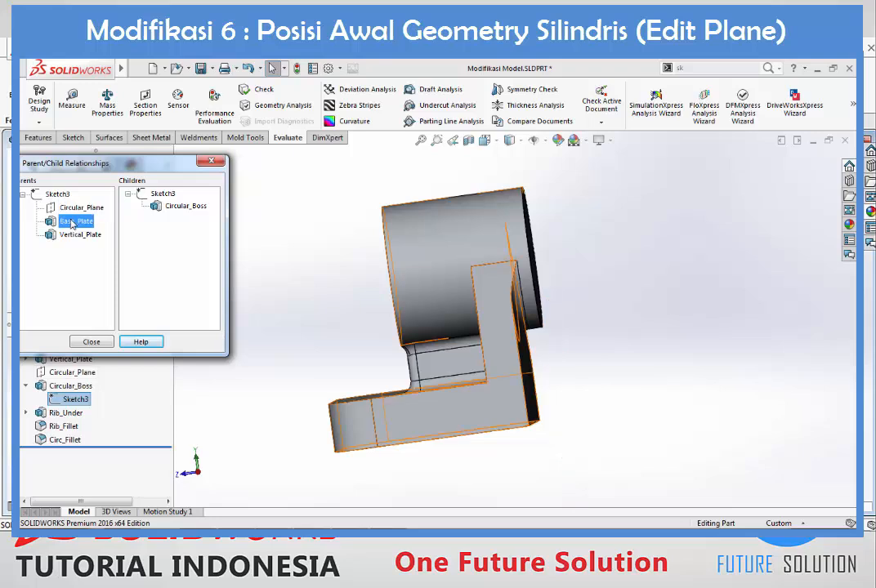
pyautogui.click(81, 235)
pyautogui.click(95, 193)
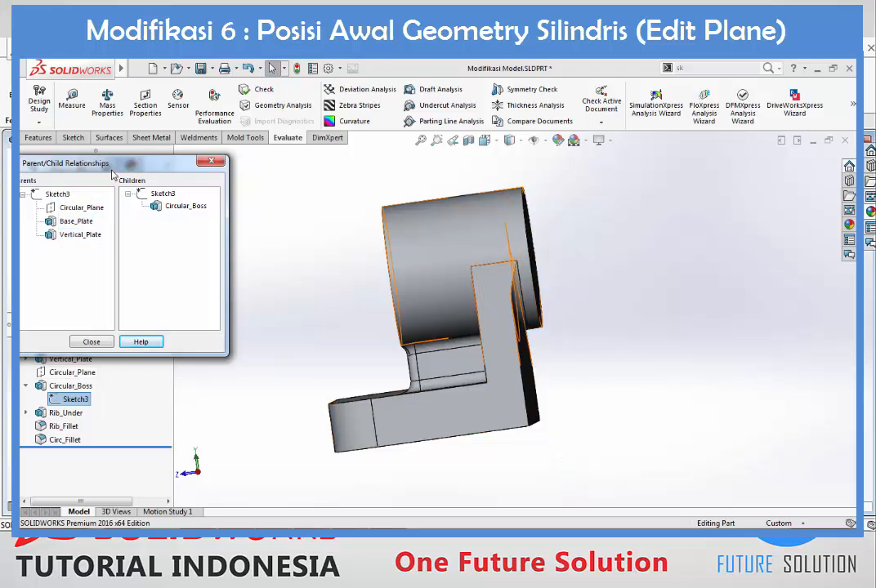
pyautogui.moveTo(113, 173); pyautogui.dragTo(230, 163)
pyautogui.click(205, 197)
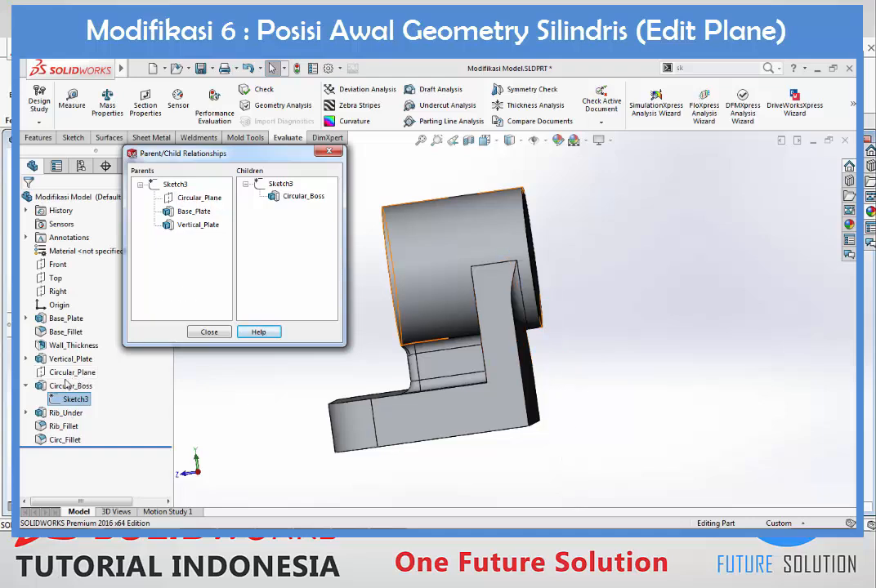
pyautogui.click(204, 332)
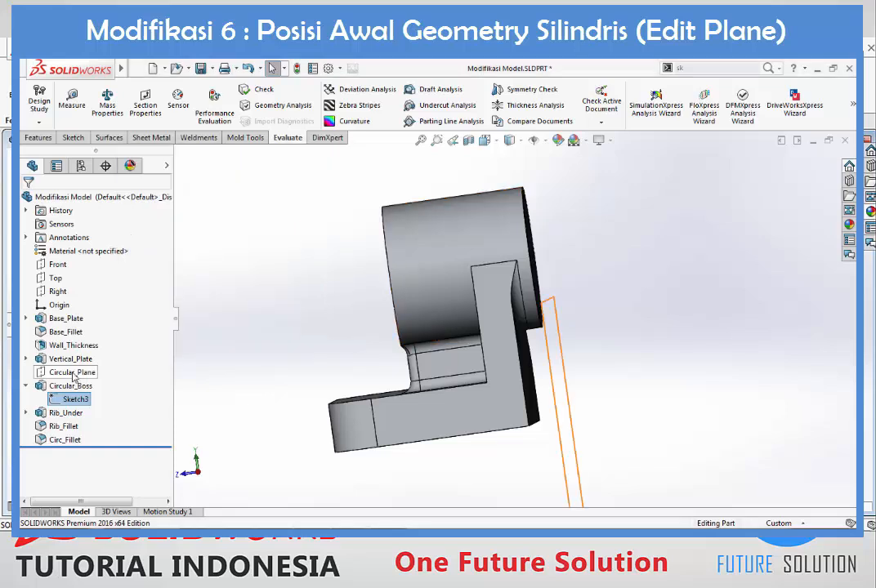
# - Select Circular_Plane and inspect its offset from the back of the part from several angles
pyautogui.moveTo(73, 376)
pyautogui.click(72, 373)
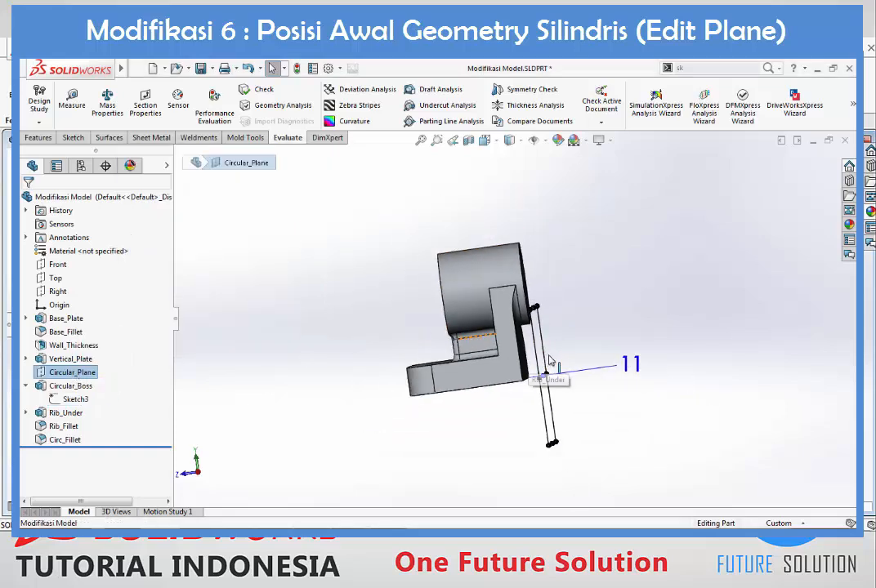
pyautogui.scroll(-1, 554, 362)
pyautogui.moveTo(553, 362)
pyautogui.mouseDown(button='middle')
pyautogui.moveTo(558, 368)
pyautogui.moveTo(549, 363)
pyautogui.mouseUp(button='middle')
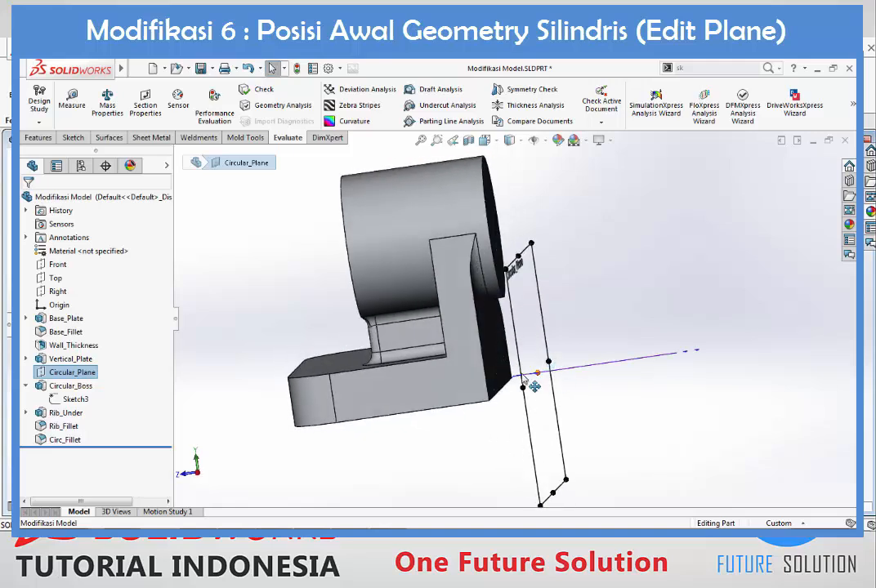
pyautogui.moveTo(544, 323); pyautogui.dragTo(651, 381, button='middle')
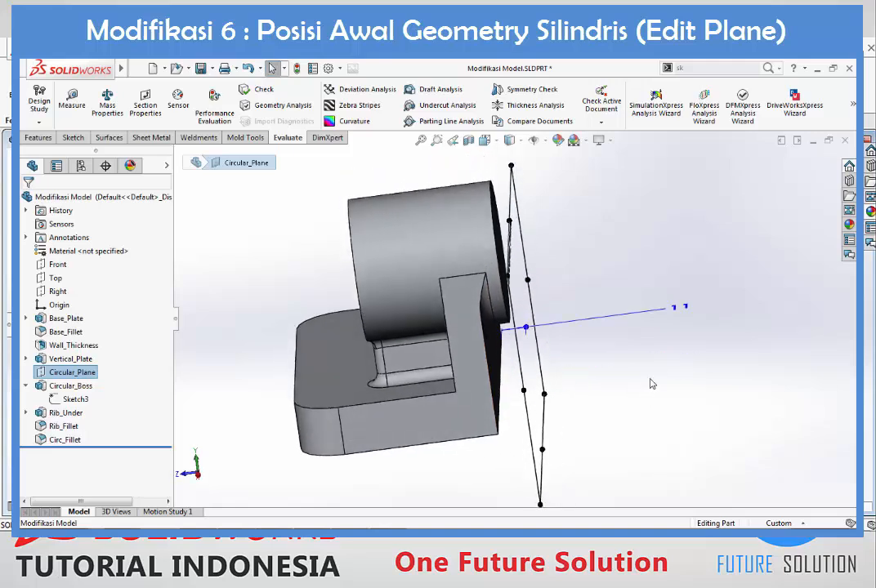
pyautogui.moveTo(685, 313); pyautogui.dragTo(479, 244, button='middle')
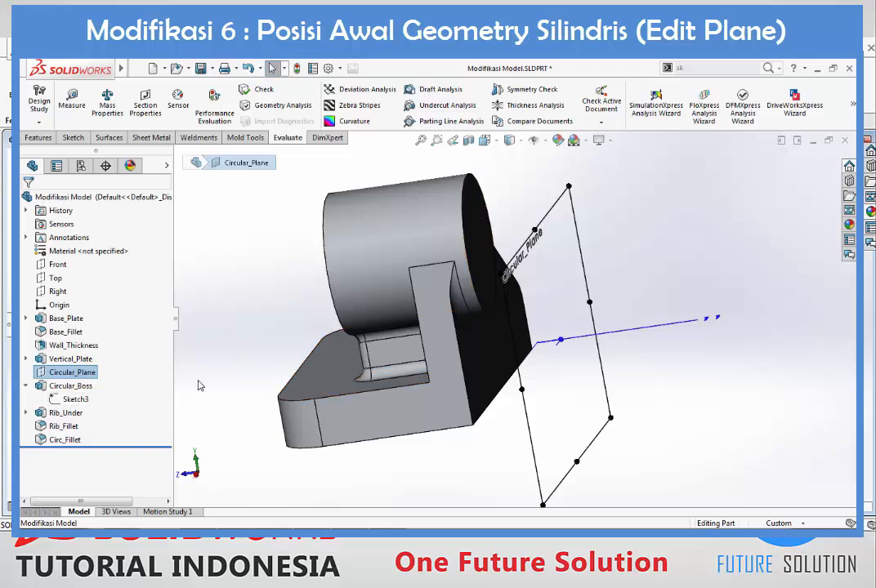
pyautogui.rightClick(81, 403)
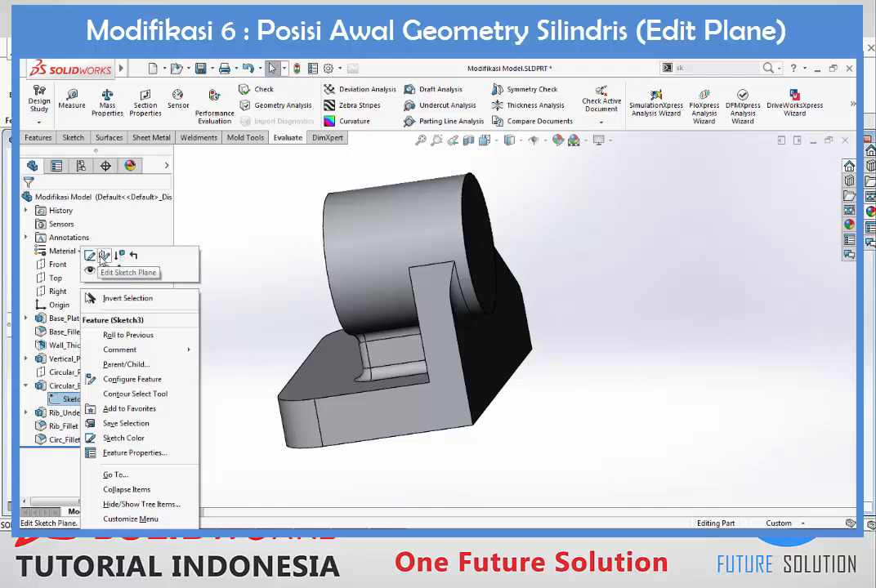
pyautogui.click(250, 212)
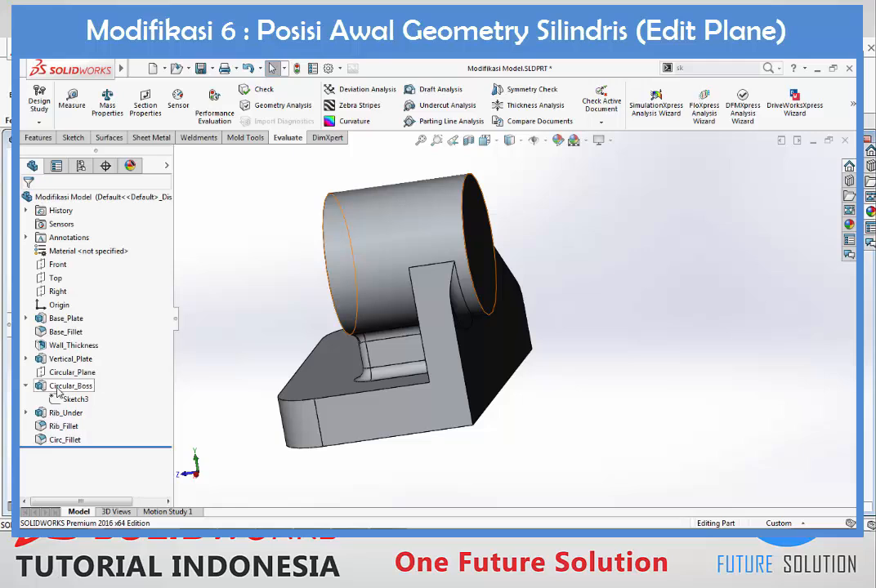
pyautogui.rightClick(57, 389)
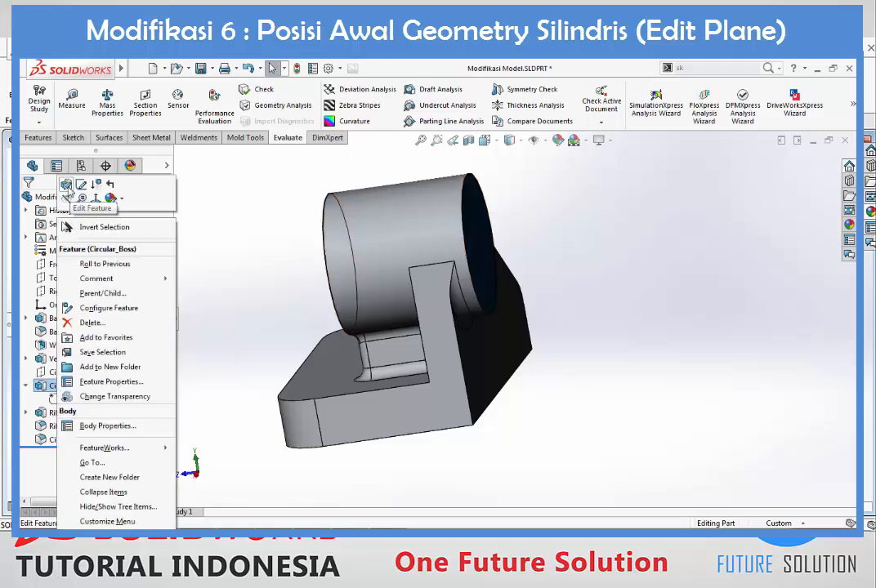
pyautogui.click(230, 223)
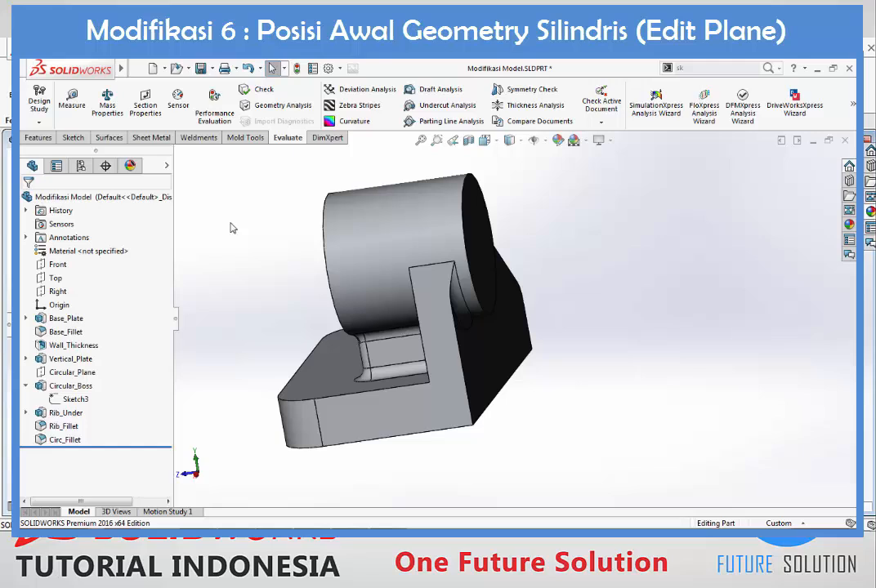
# - Move Sketch3 of Circular_Boss to a new sketch plane, replacing Circular_Plane with the flat back face of the vertical plate
pyautogui.rightClick(75, 398)
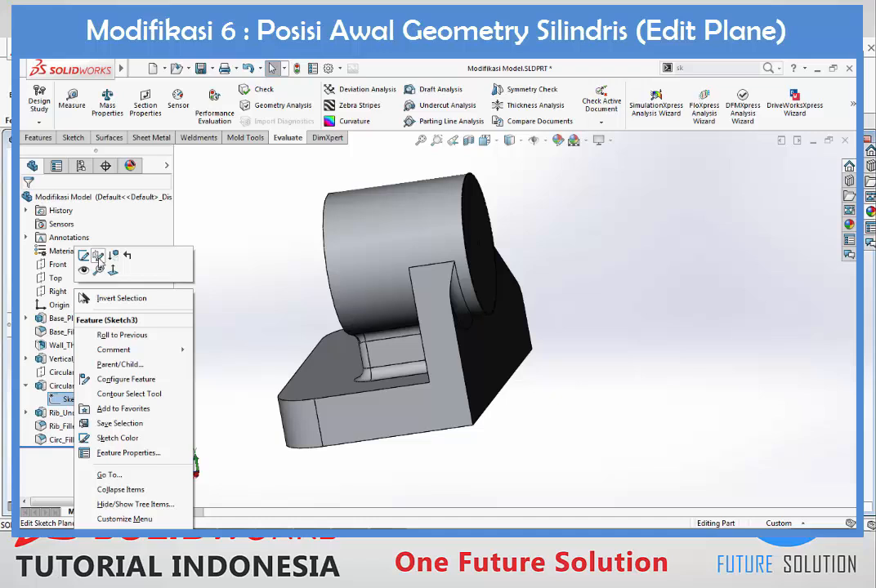
pyautogui.click(98, 256)
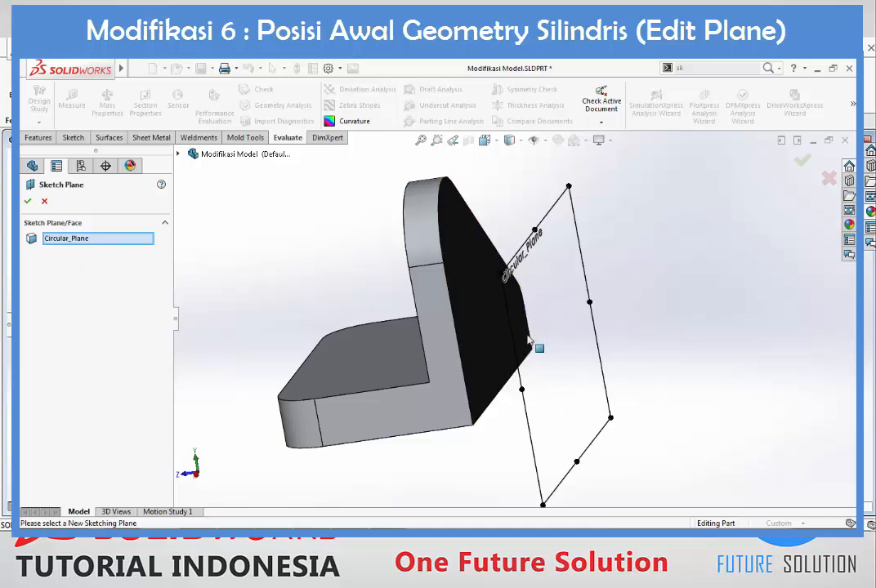
pyautogui.moveTo(475, 307); pyautogui.dragTo(450, 287, button='middle')
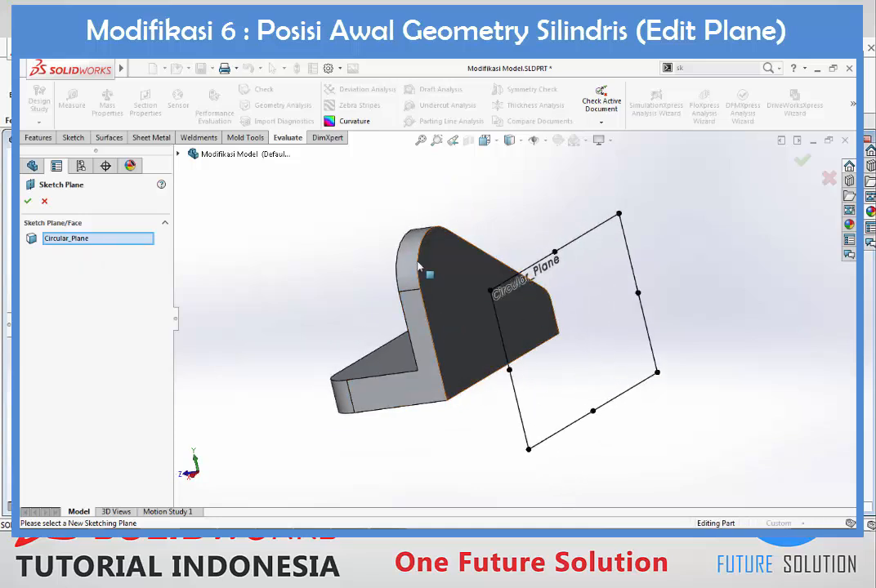
pyautogui.rightClick(85, 242)
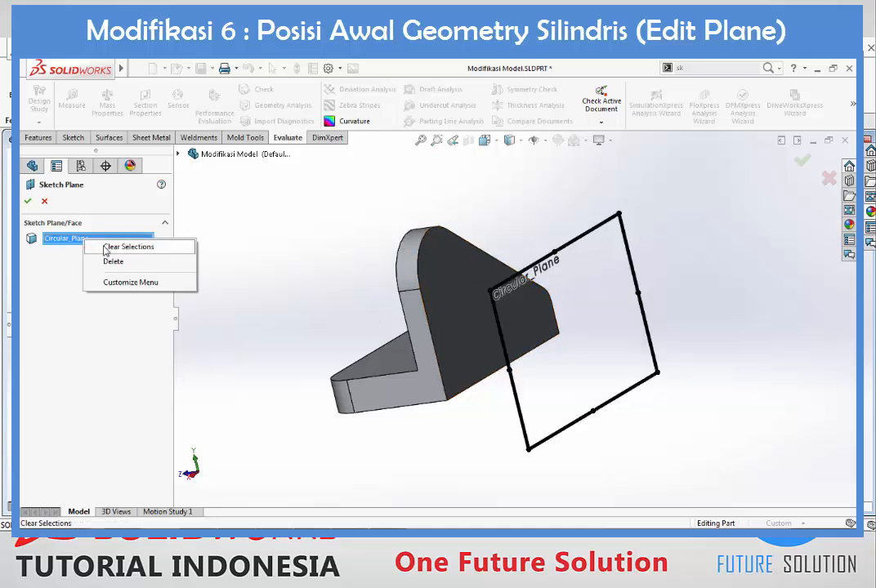
pyautogui.click(122, 247)
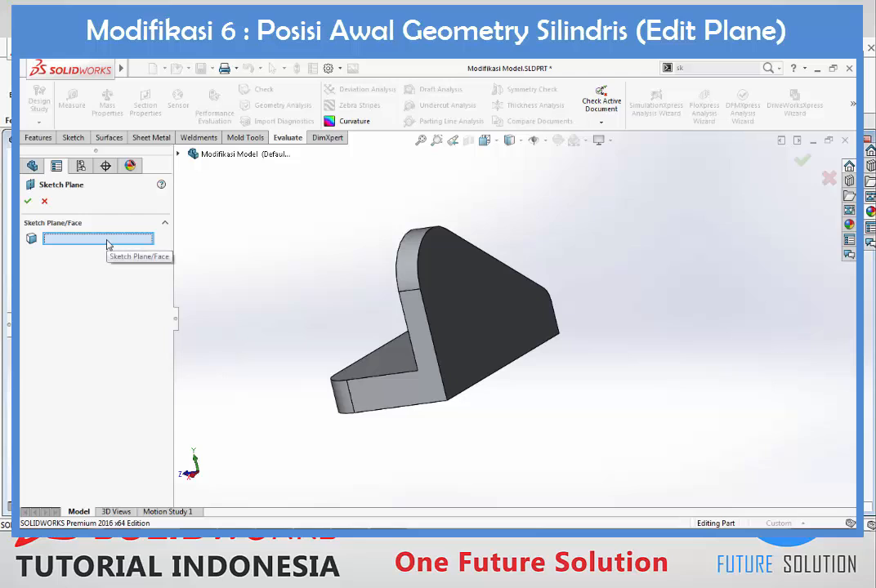
pyautogui.click(463, 277)
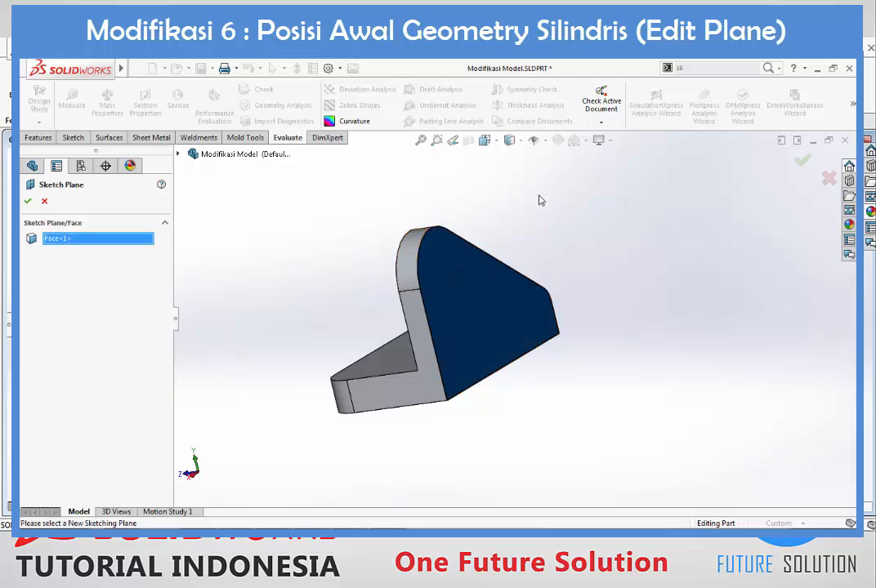
pyautogui.click(28, 202)
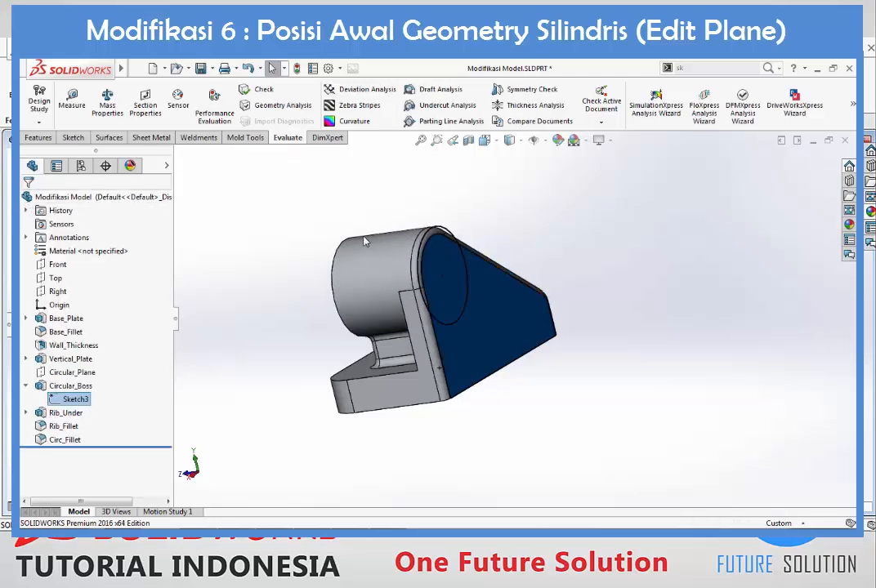
pyautogui.press('Escape')
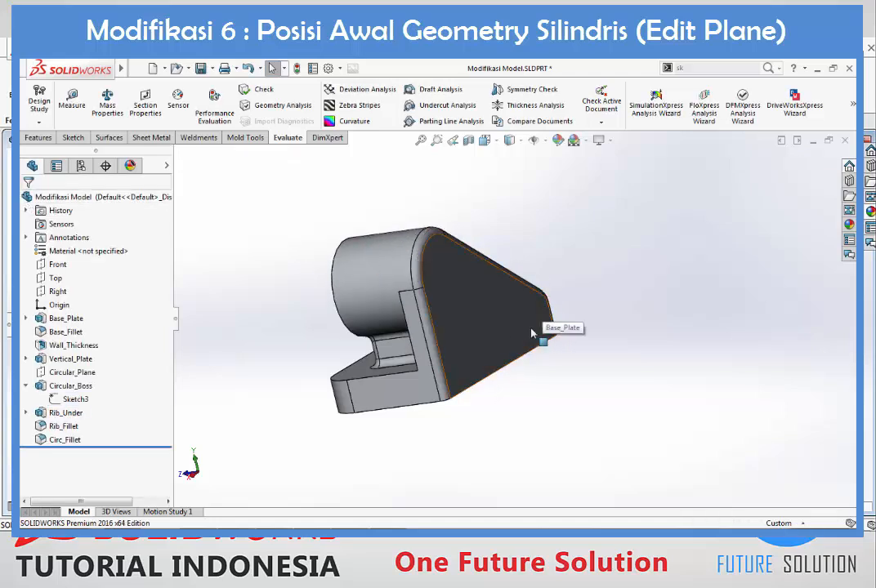
# - Recheck Sketch3's parent/child relationships after the sketch plane change, highlighting Base_Plate and Vertical_Plate, and close the list
pyautogui.moveTo(412, 281); pyautogui.dragTo(488, 303, button='middle')
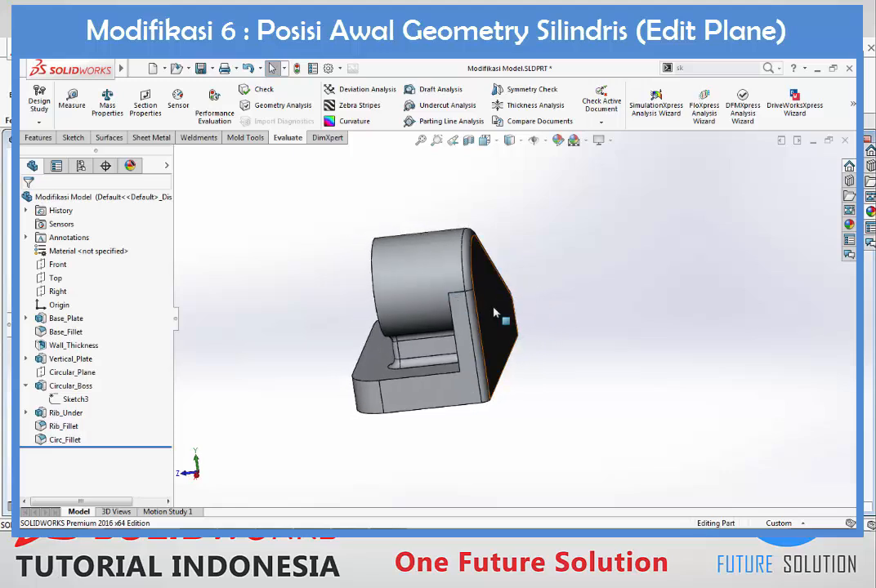
pyautogui.rightClick(78, 399)
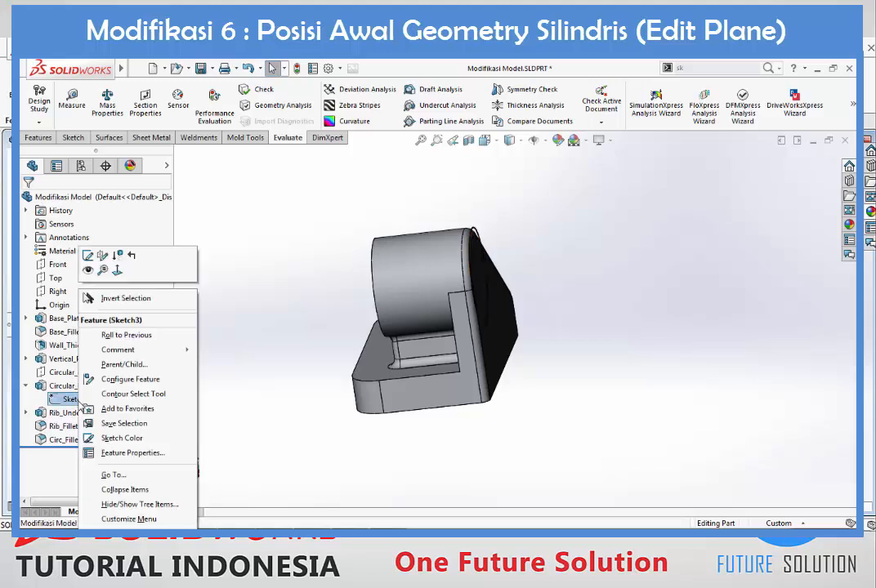
pyautogui.click(119, 364)
pyautogui.click(169, 197)
pyautogui.click(169, 185)
pyautogui.click(172, 198)
pyautogui.click(171, 211)
pyautogui.click(168, 264)
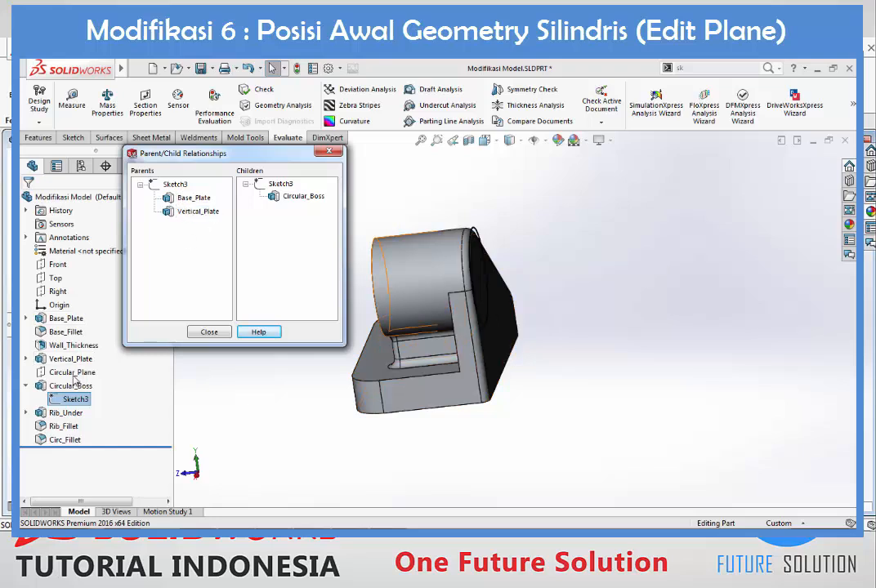
pyautogui.click(196, 211)
pyautogui.click(201, 245)
pyautogui.click(219, 333)
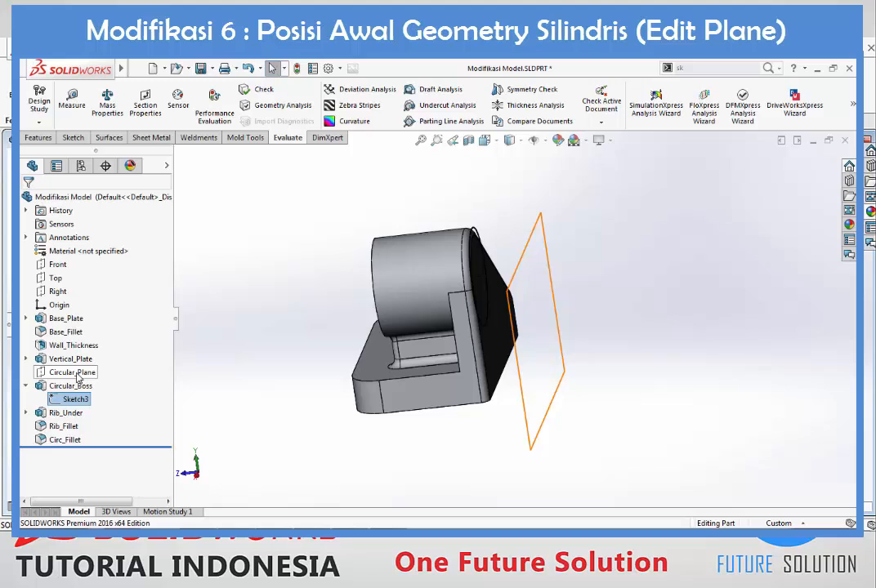
# - Examine the parent/child relationships of Circular_Plane, highlighting its parent Base_Plate and checking for dependent features
pyautogui.rightClick(79, 379)
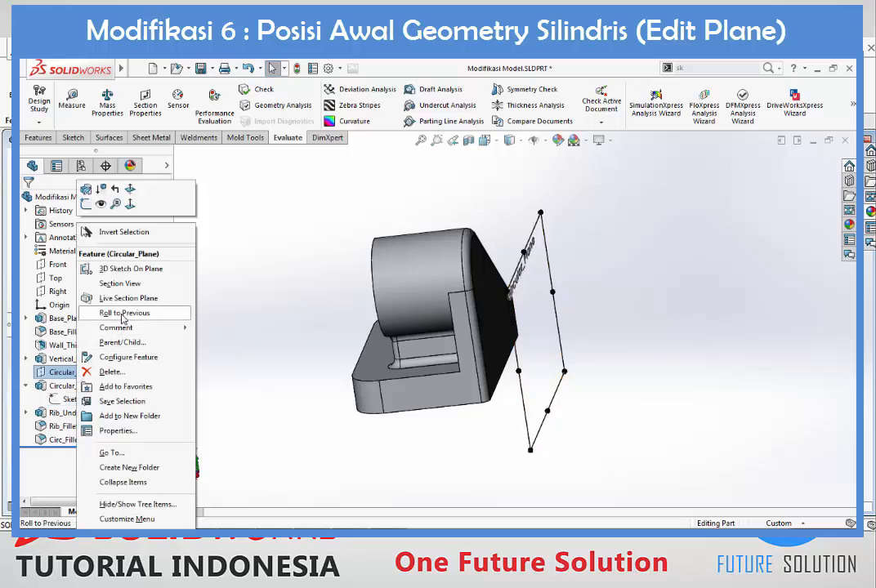
pyautogui.click(135, 343)
pyautogui.click(190, 198)
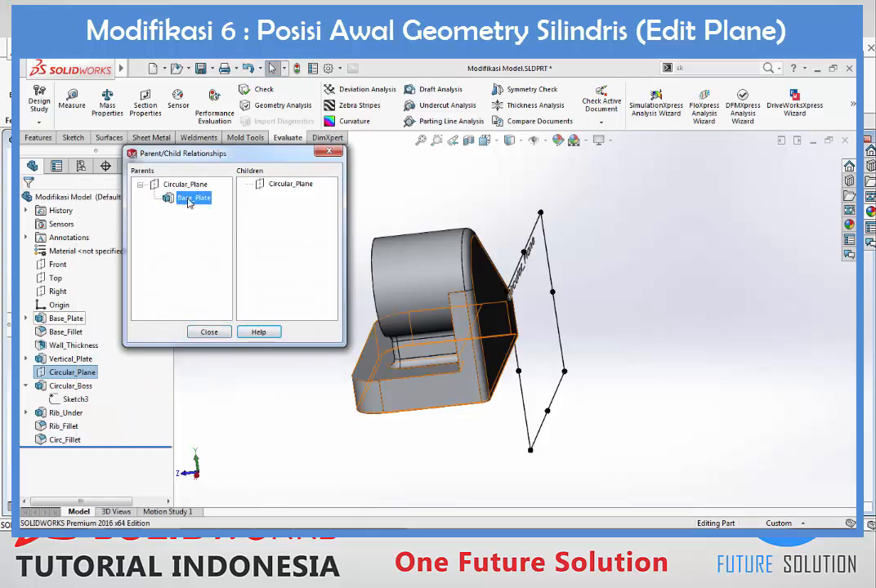
pyautogui.click(305, 188)
pyautogui.click(258, 304)
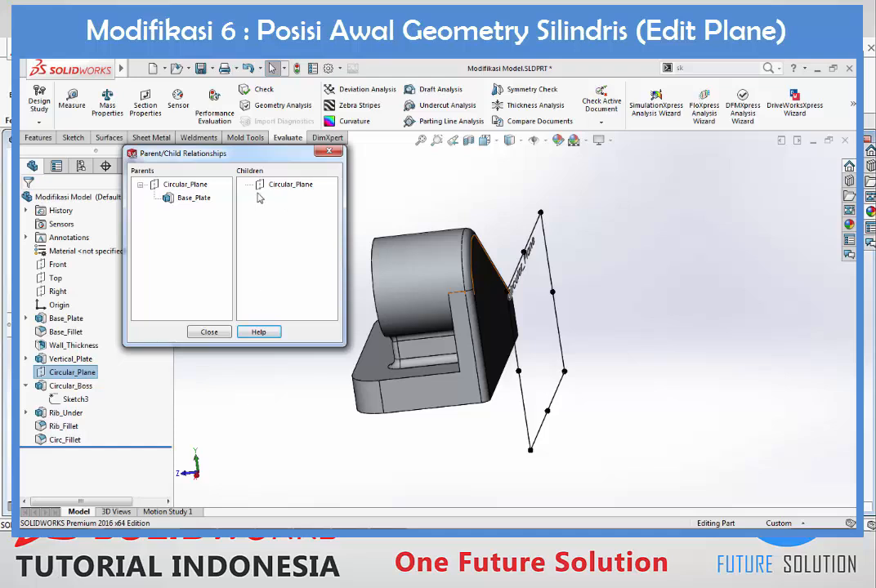
# - Close the parent/child relationships list and delete Circular_Plane from the part
pyautogui.click(219, 333)
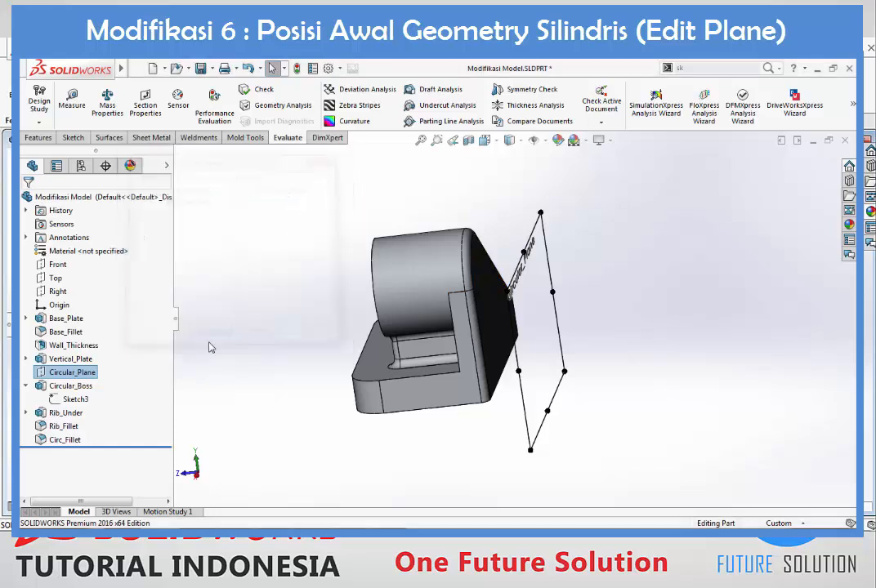
pyautogui.rightClick(82, 378)
pyautogui.click(106, 370)
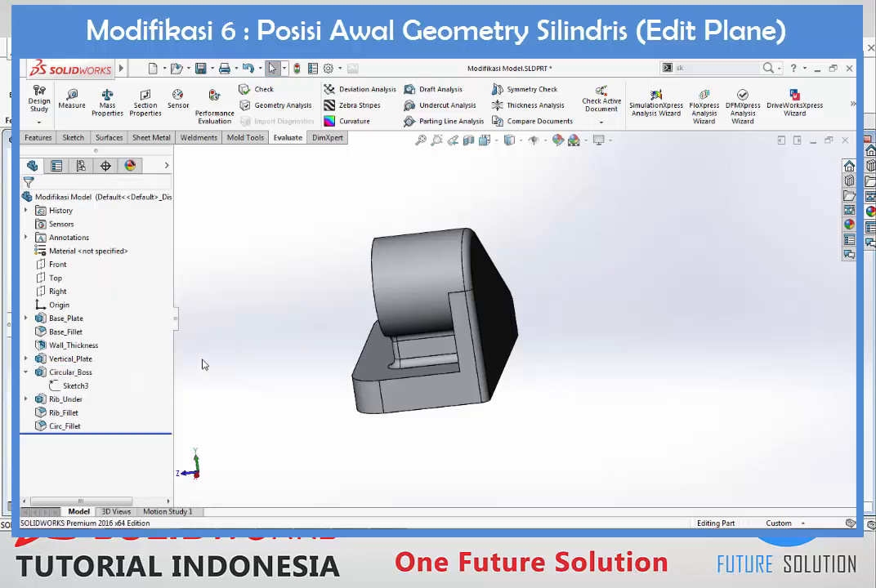
pyautogui.click(86, 387)
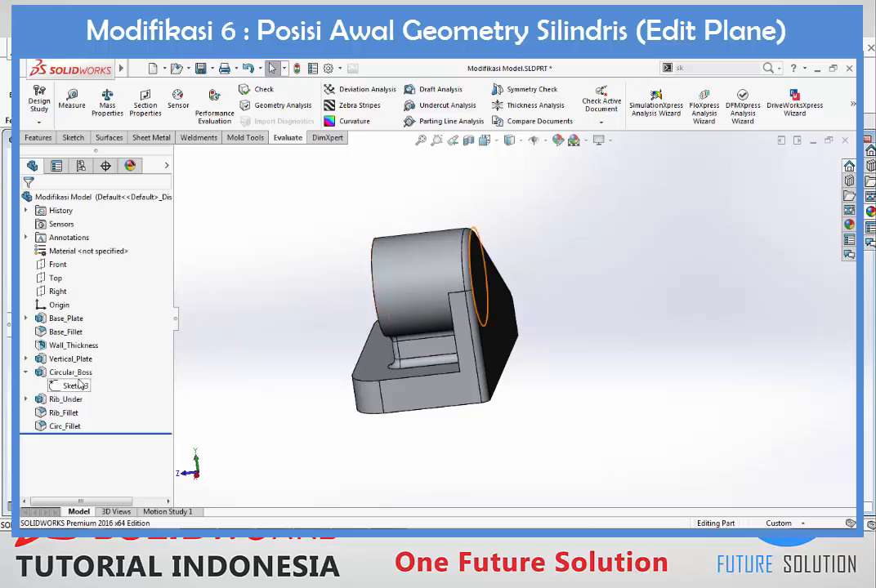
# - Add three edges to Circ_Fillet: the remaining base-to-plate edge beside the rib and the vertical plate's front side and sloped edges
pyautogui.hotkey('ctrl', '7')
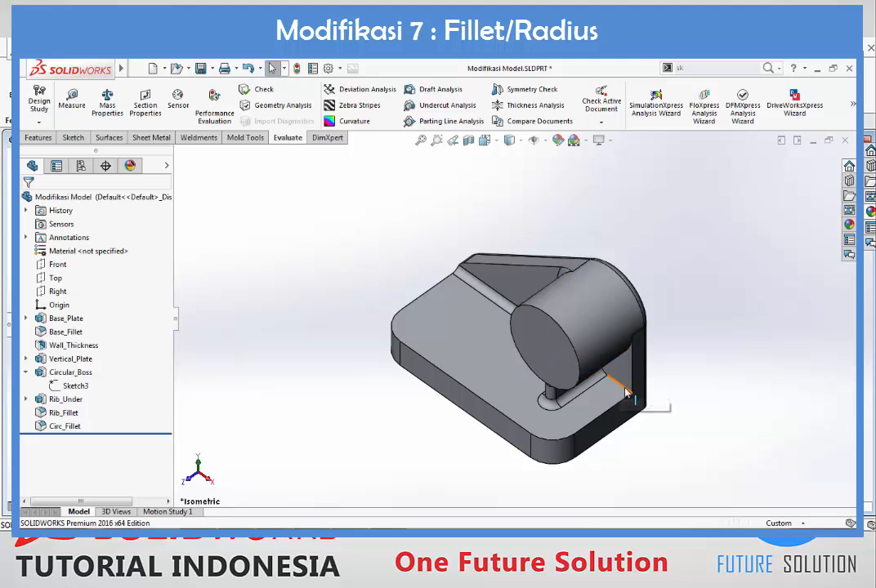
pyautogui.scroll(-1, 621, 385)
pyautogui.scroll(1, 621, 387)
pyautogui.scroll(-1, 623, 388)
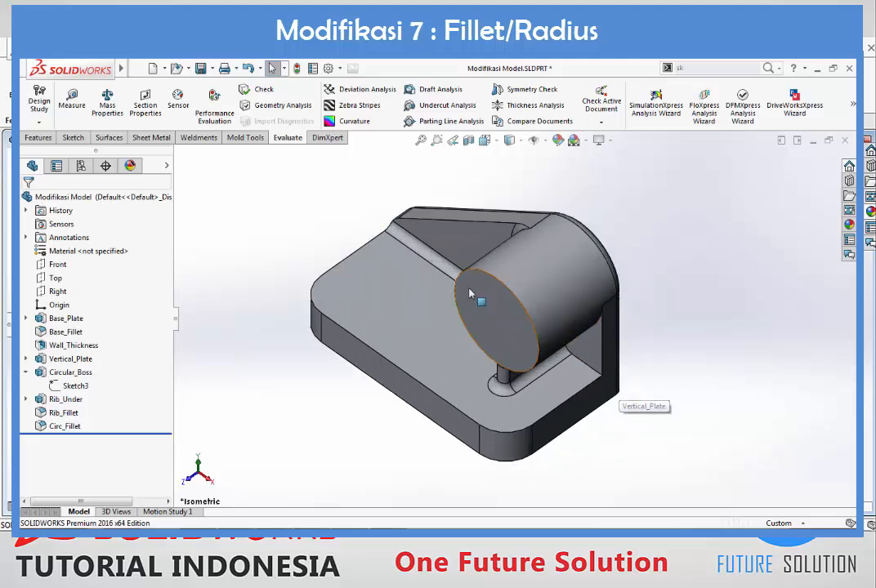
pyautogui.click(431, 261)
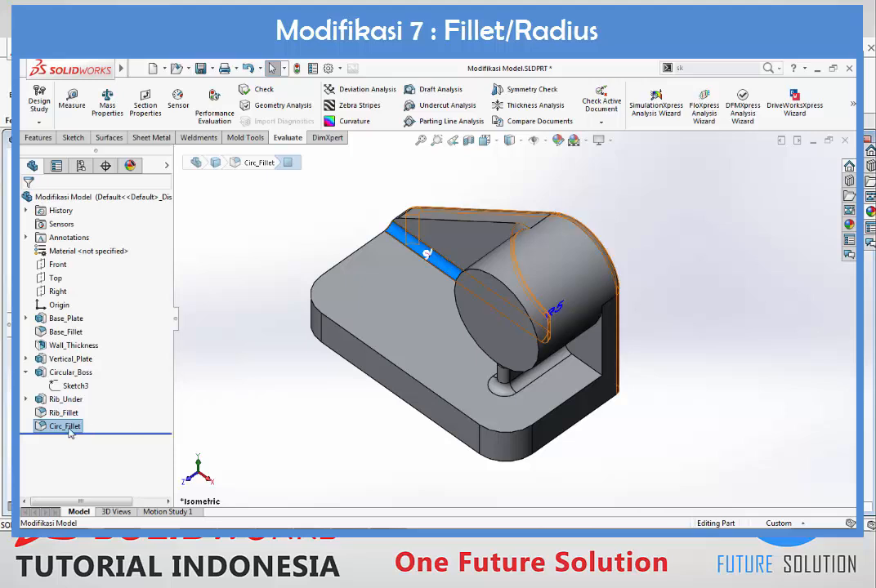
pyautogui.rightClick(70, 430)
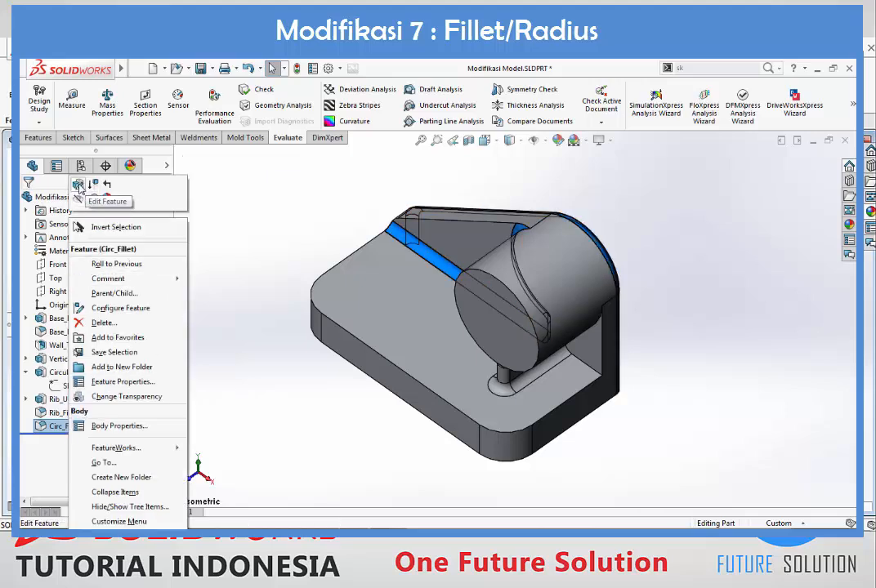
pyautogui.click(77, 198)
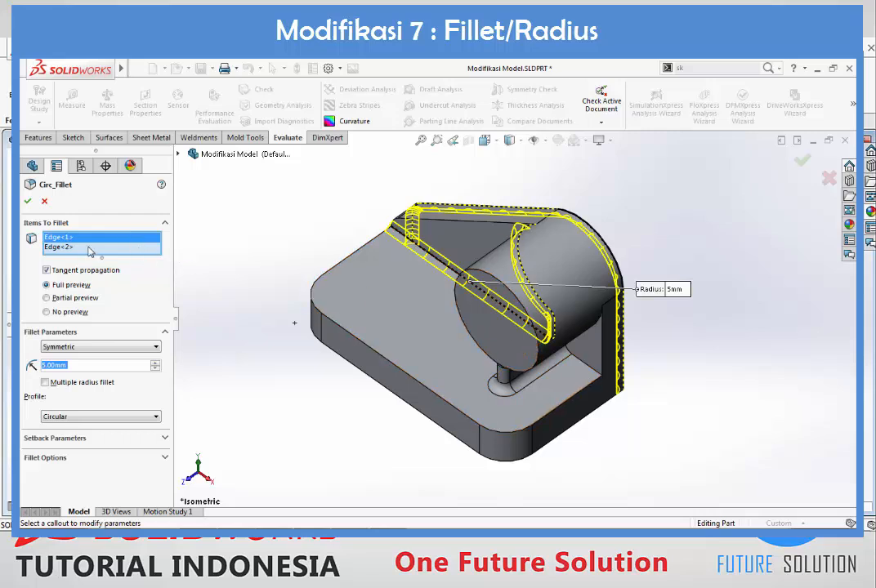
pyautogui.click(594, 373)
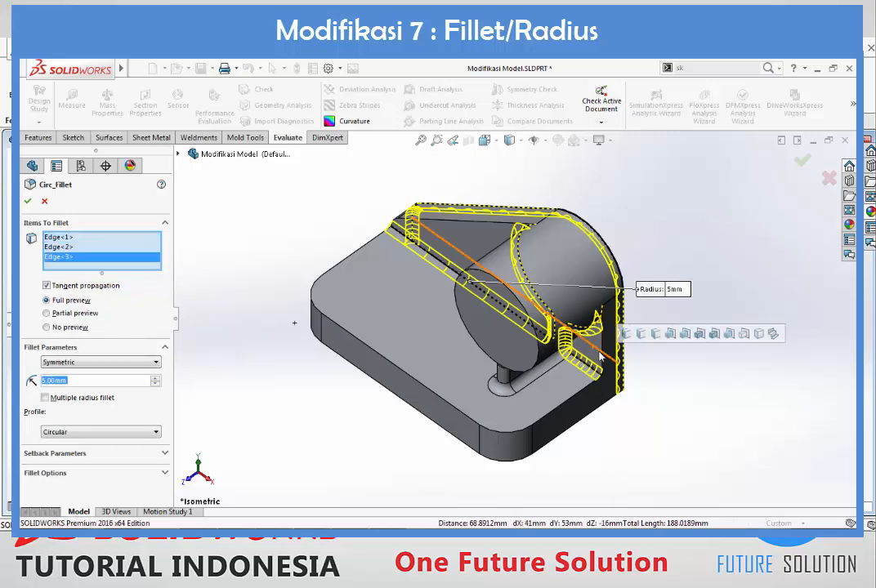
pyautogui.click(603, 357)
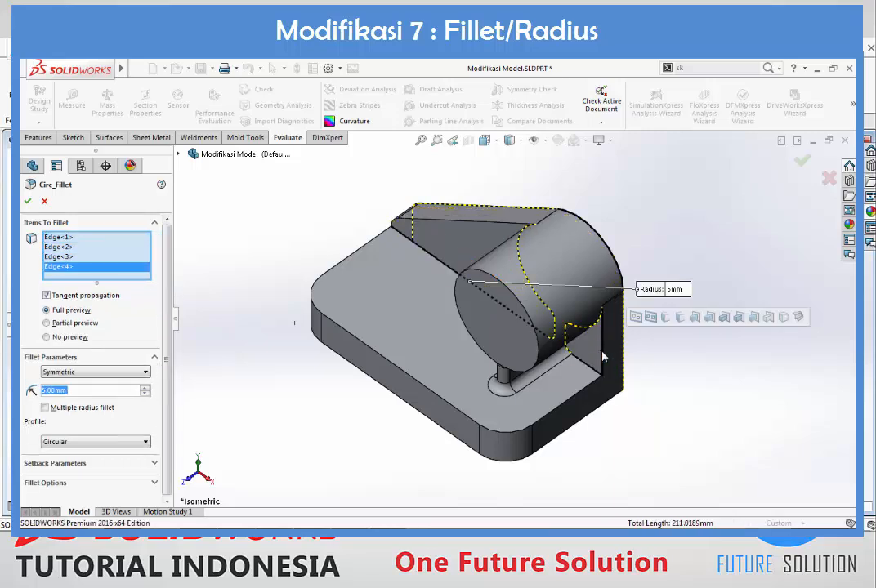
pyautogui.click(504, 231)
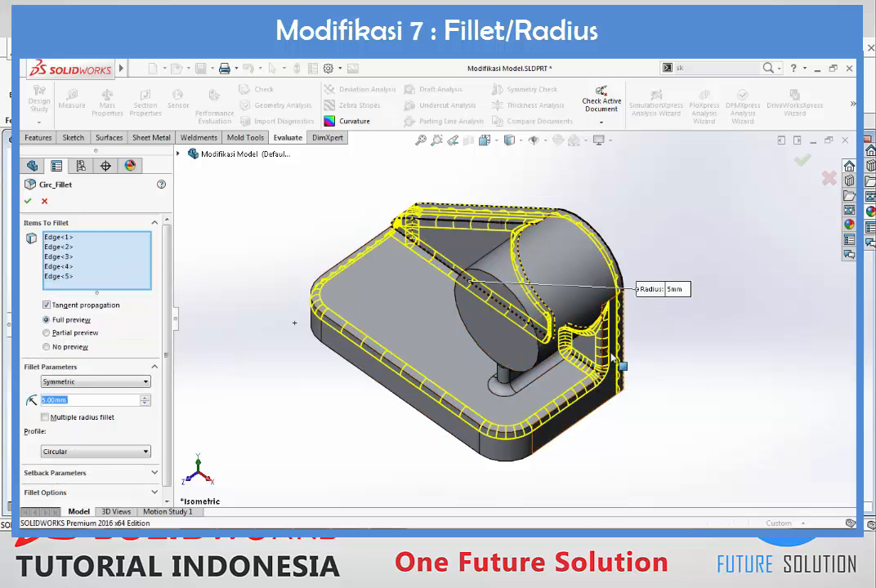
pyautogui.click(29, 202)
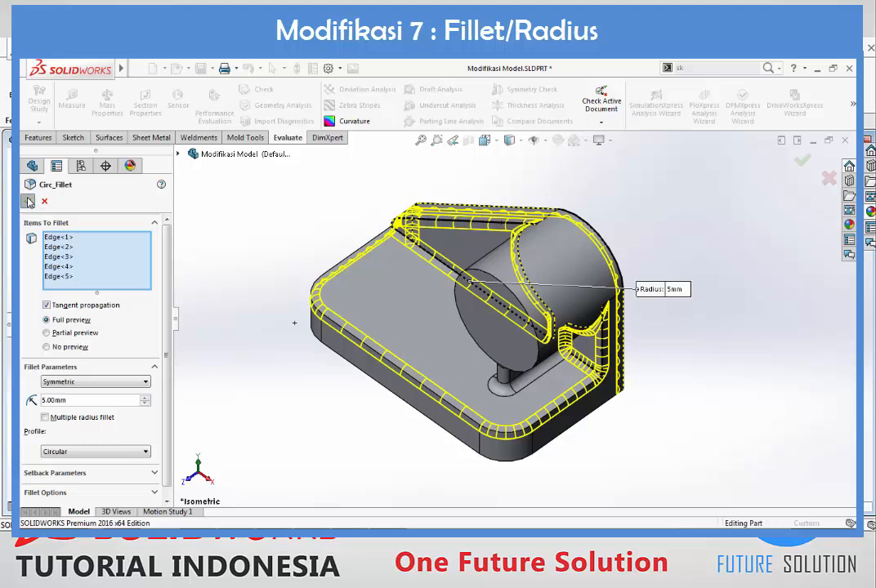
# - Check the extended fillets from the underside, return to the isometric view, and save the part
pyautogui.moveTo(611, 411); pyautogui.dragTo(450, 347, button='middle')
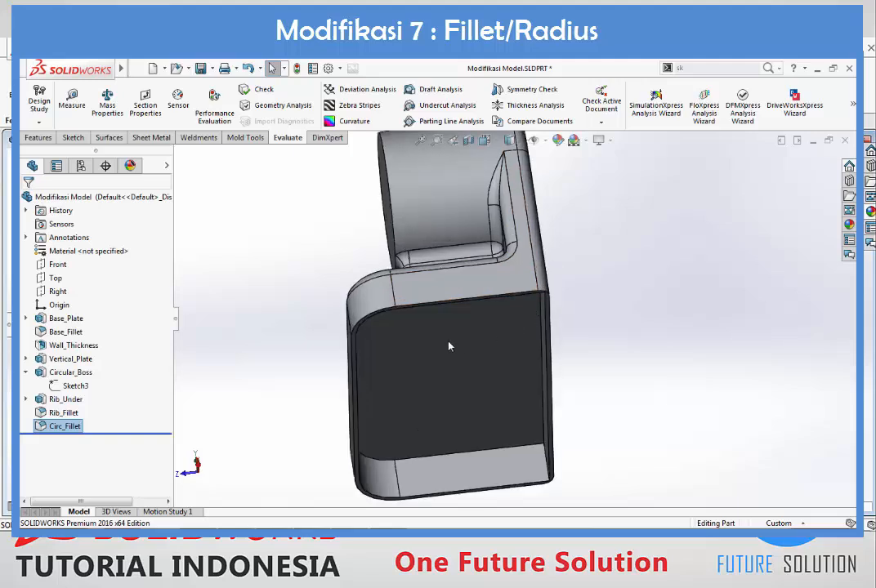
pyautogui.hotkey('ctrl', '7')
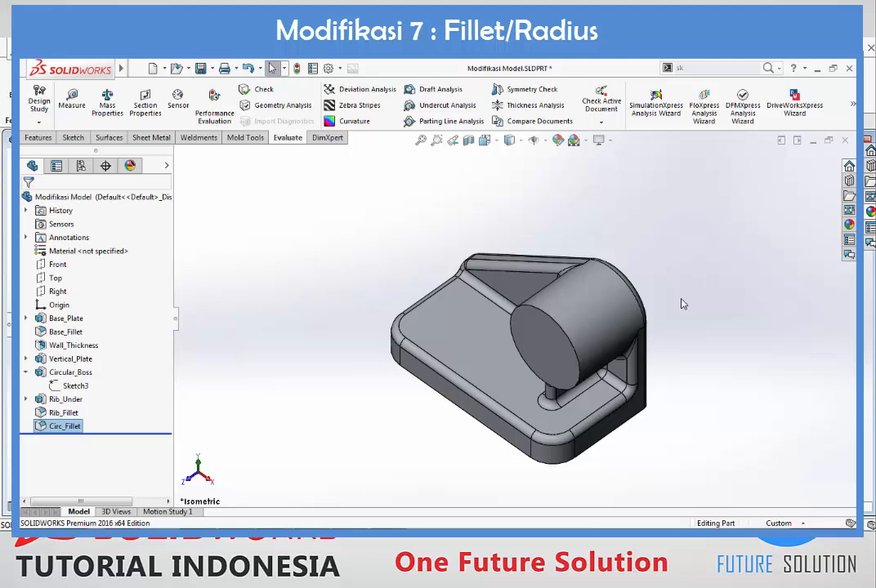
pyautogui.click(681, 299)
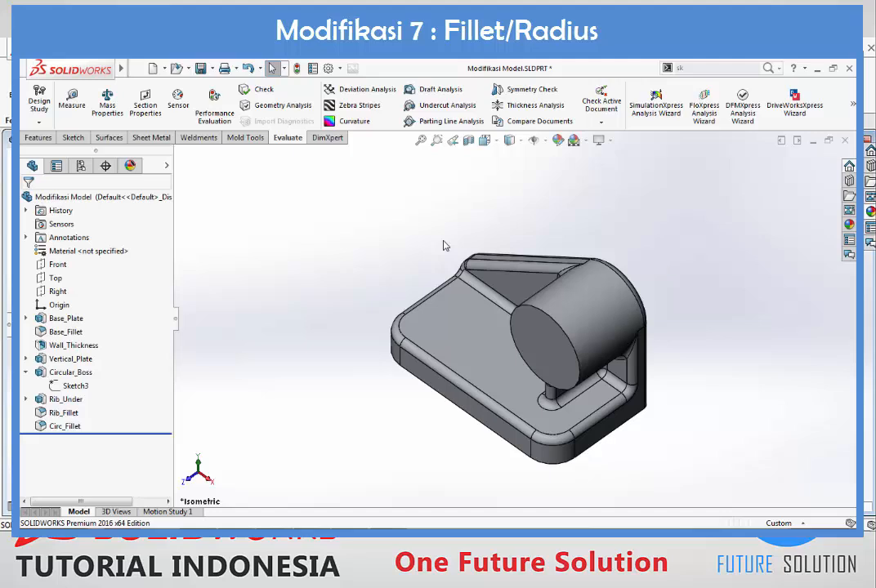
pyautogui.click(201, 70)
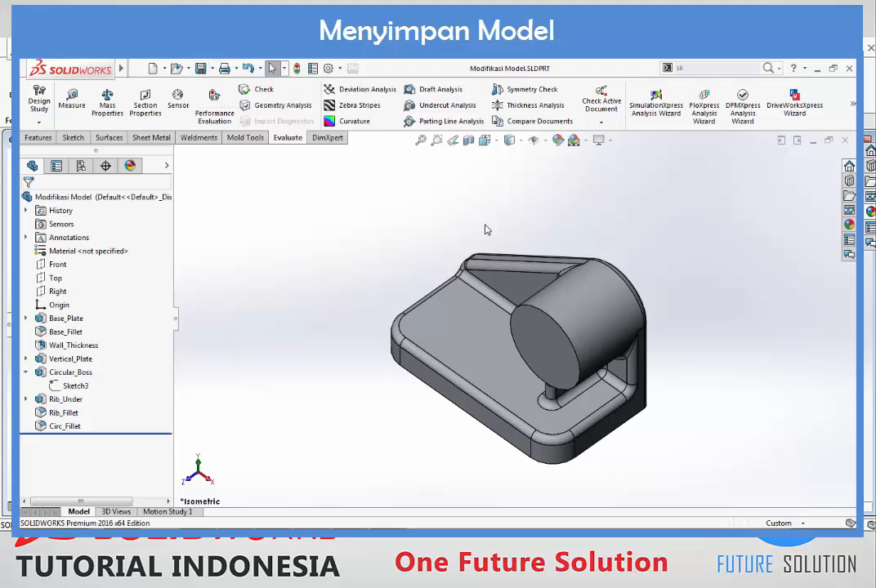